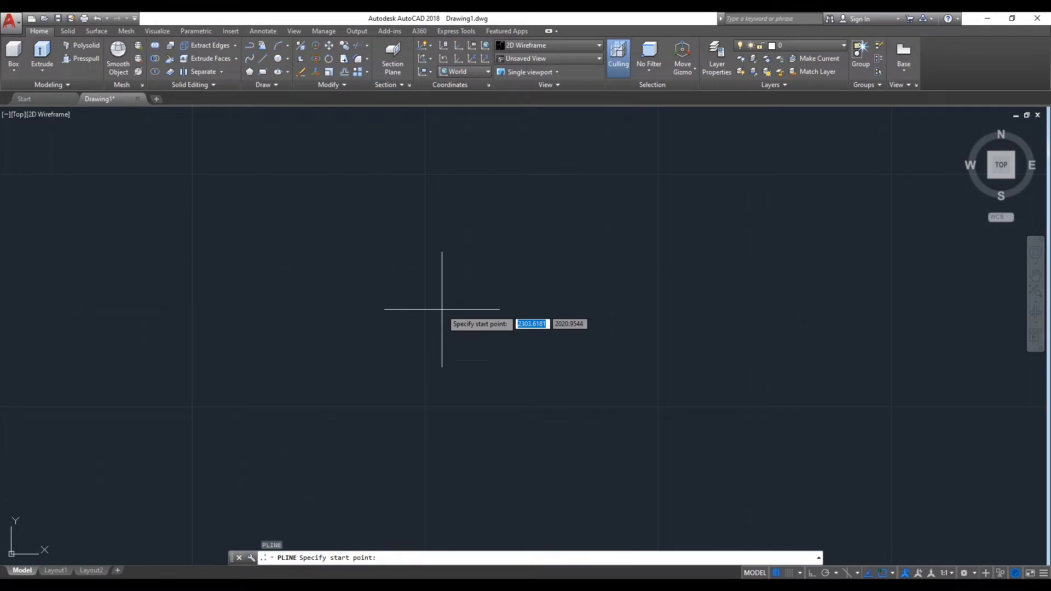
Draw an L-shaped polyline with Ortho on, running 40 units to the right and 40 units straight down
left_click(365, 210)
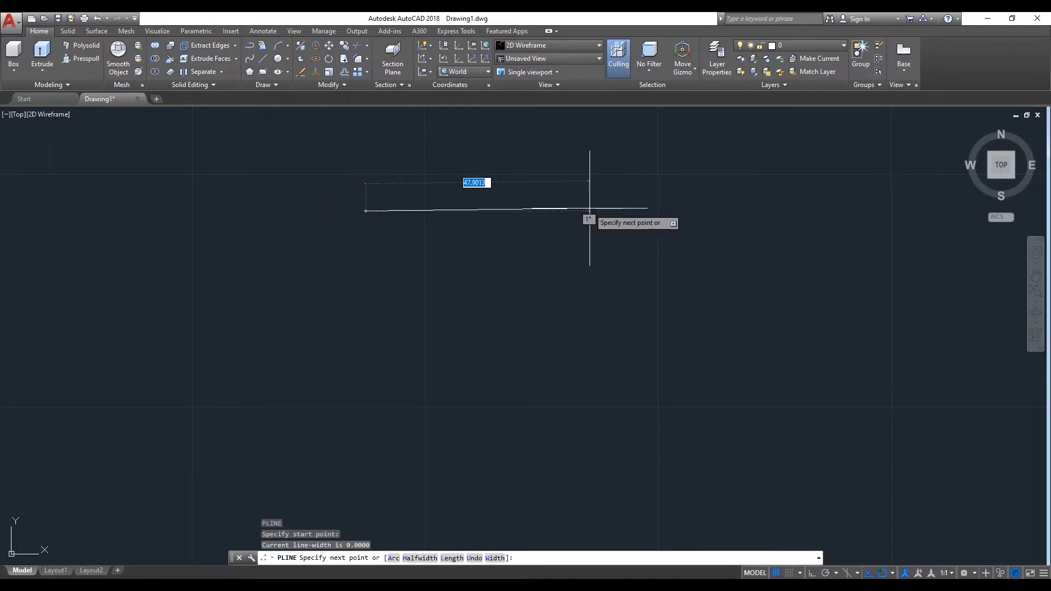
key("F8")
type("40")
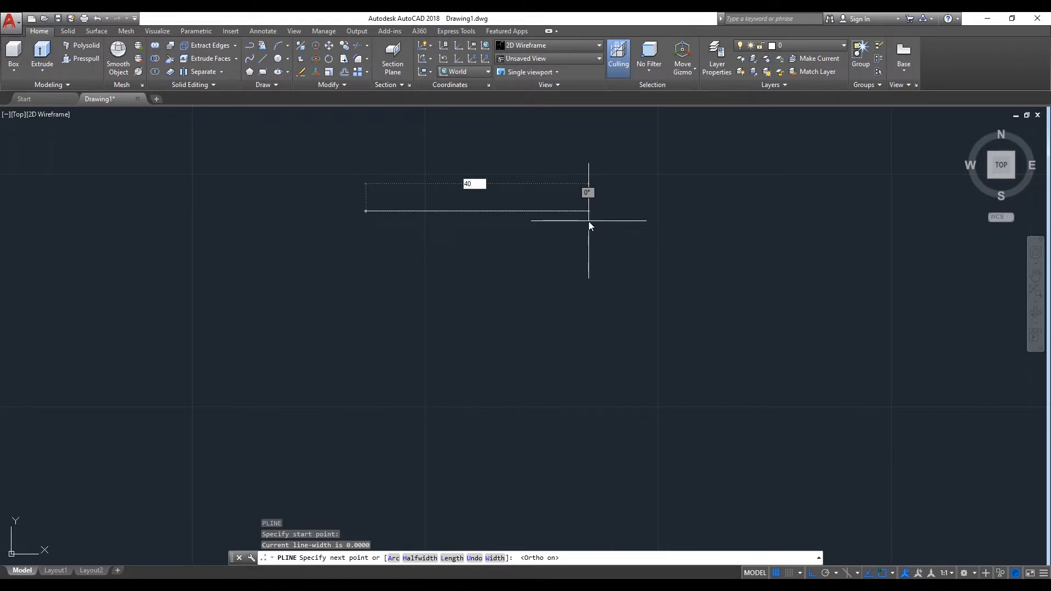
key("Return")
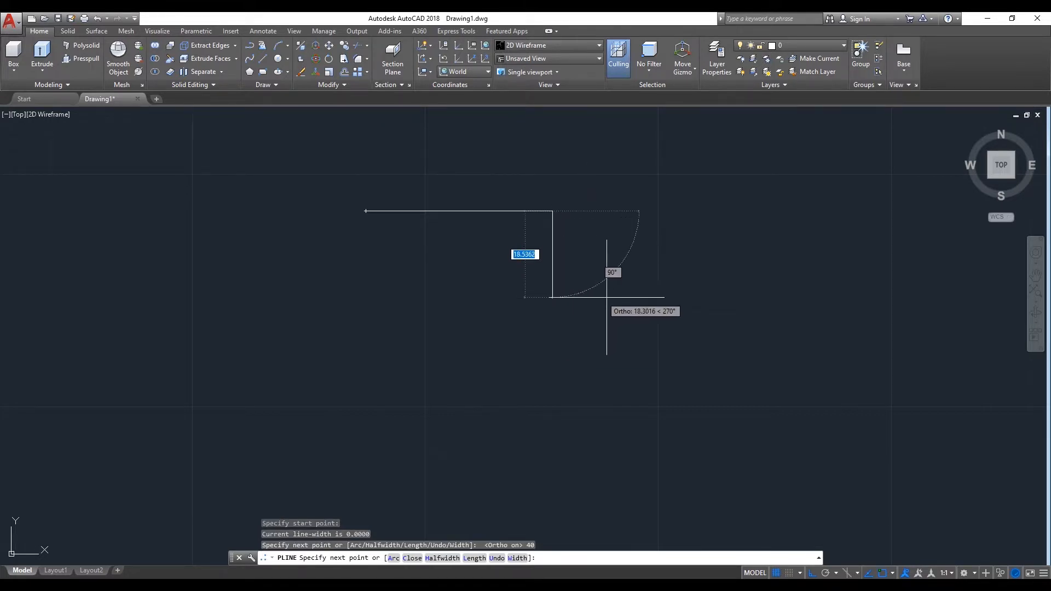
type("40")
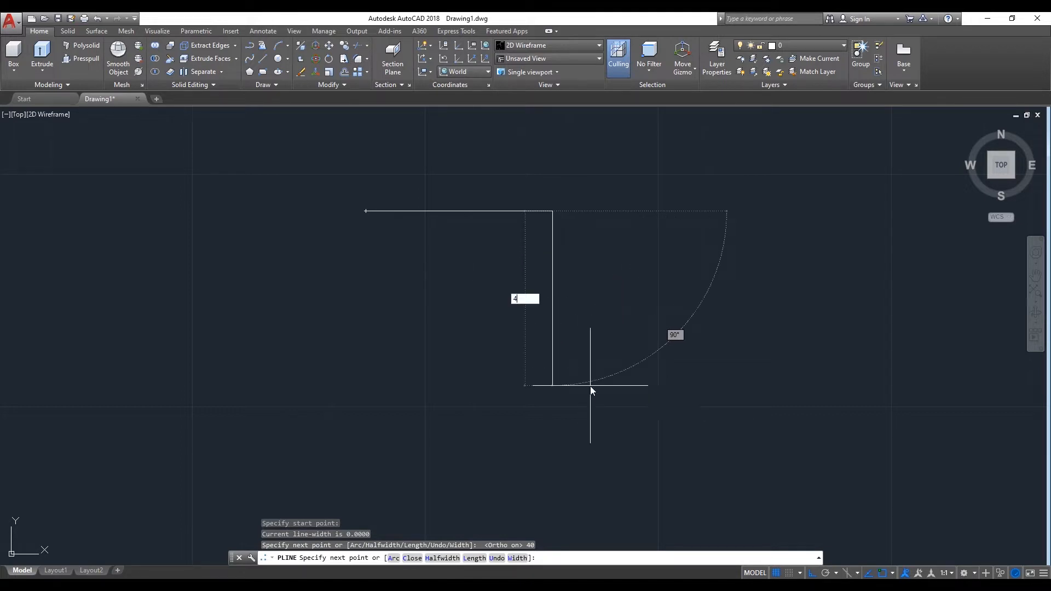
key("Return")
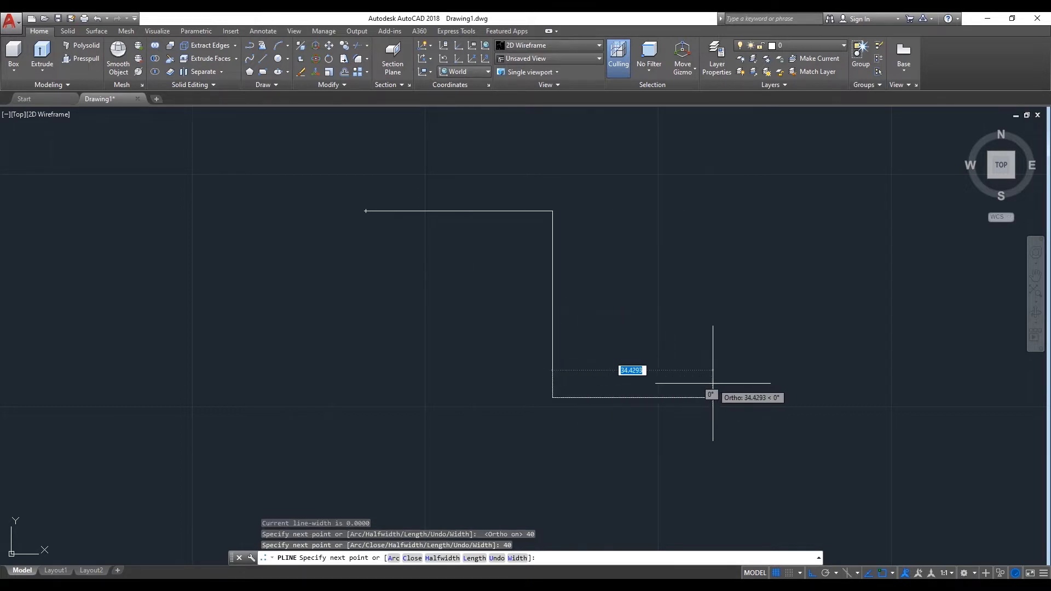
key("Return")
Offset the L-shaped polyline outward by a distance of 42
scroll(386, 410, "down", 2)
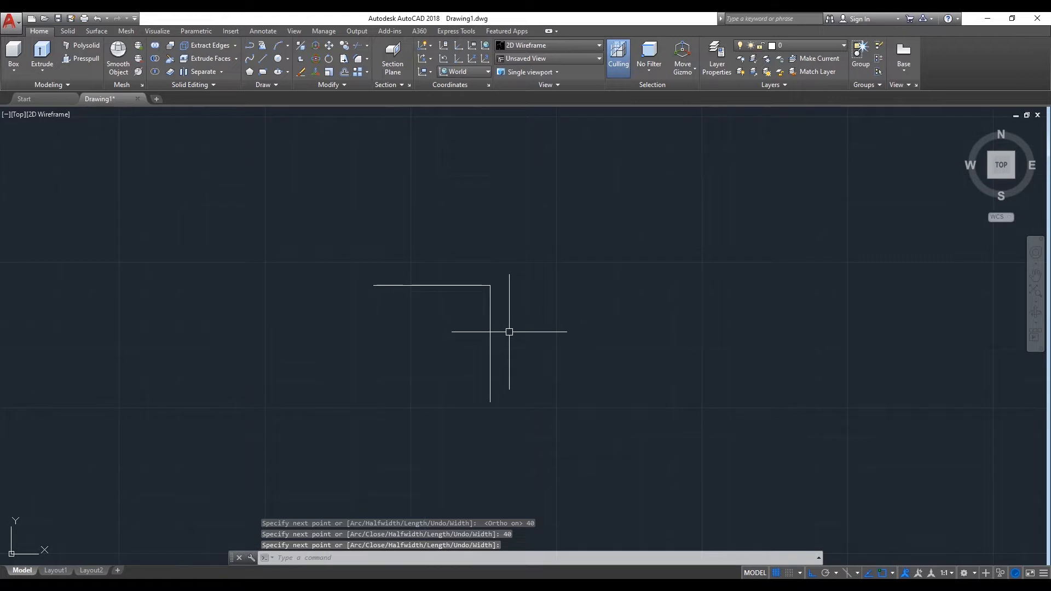
middle_click_drag(572, 302, 537, 335)
scroll(492, 336, "up", 2)
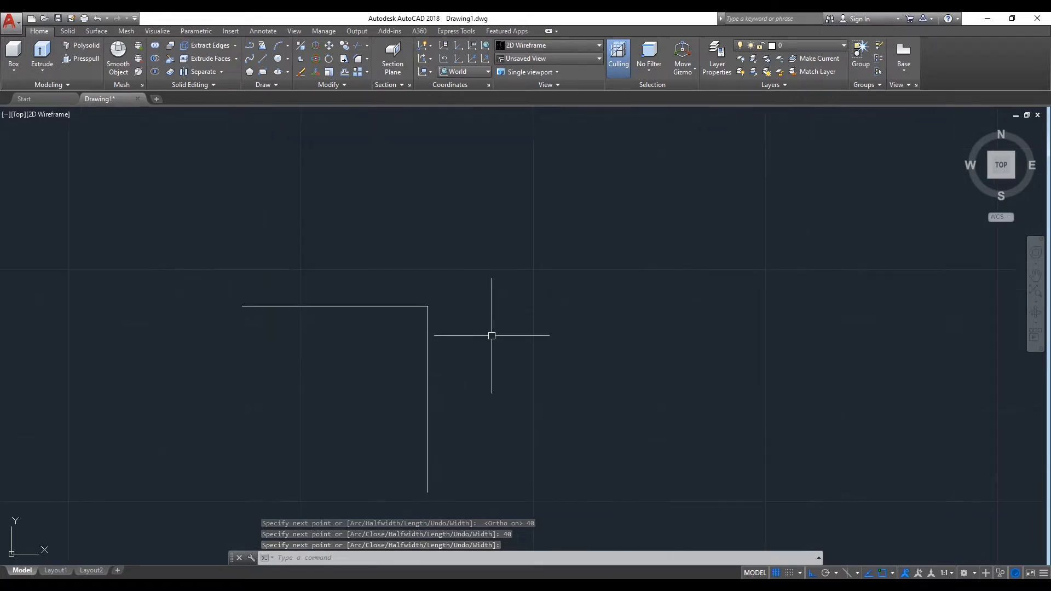
type("o")
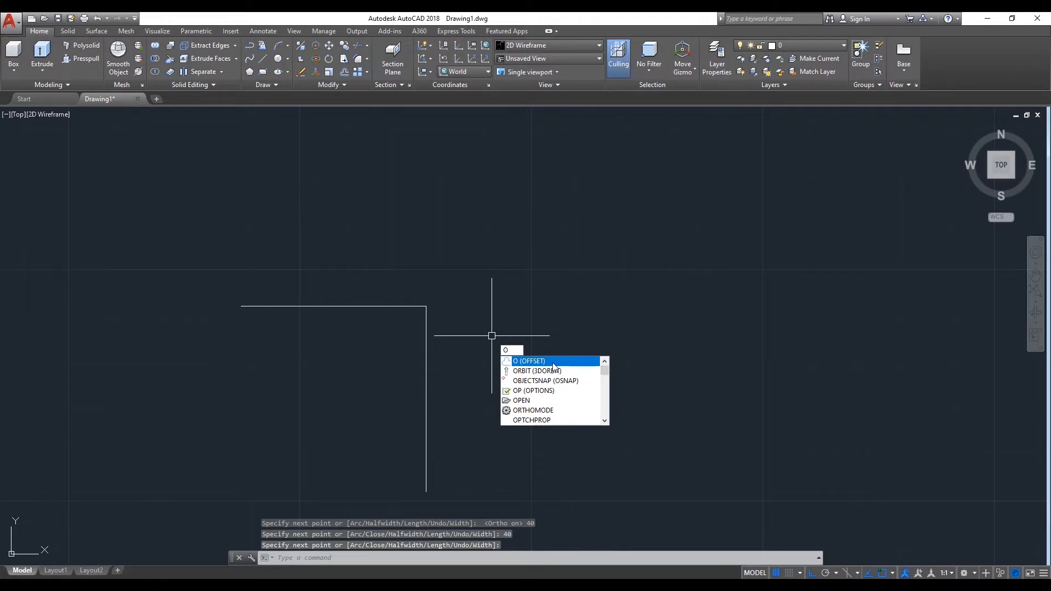
left_click(553, 363)
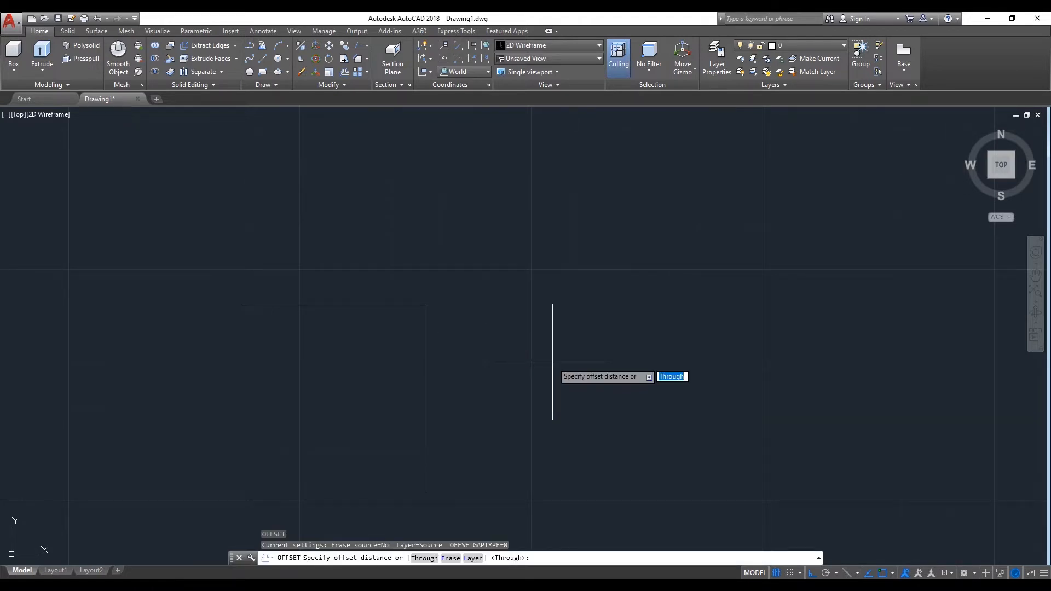
type("42")
key("Return")
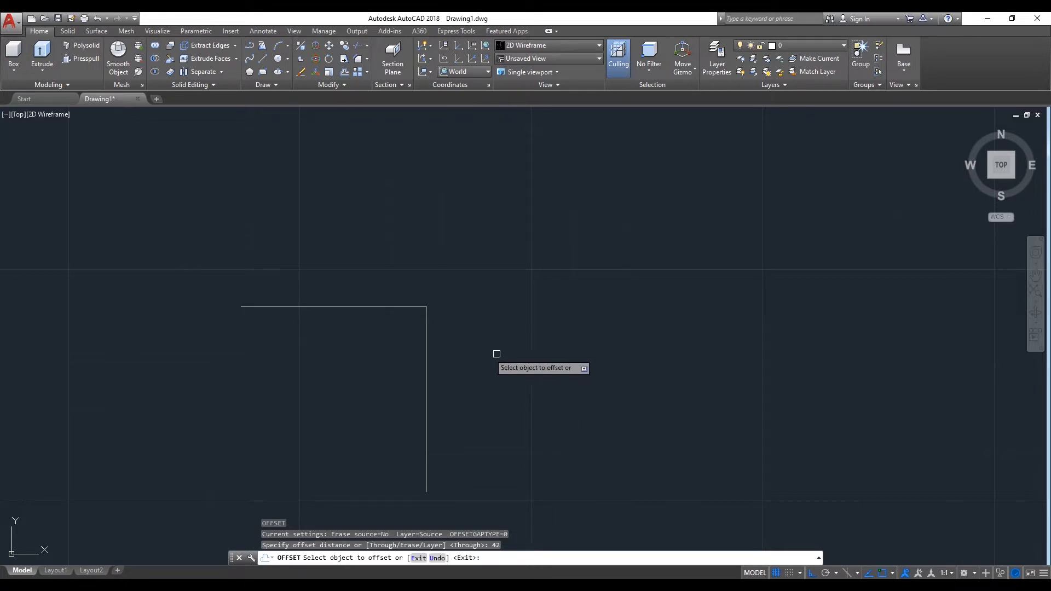
left_click(427, 368)
left_click(565, 317)
scroll(498, 362, "down", 2)
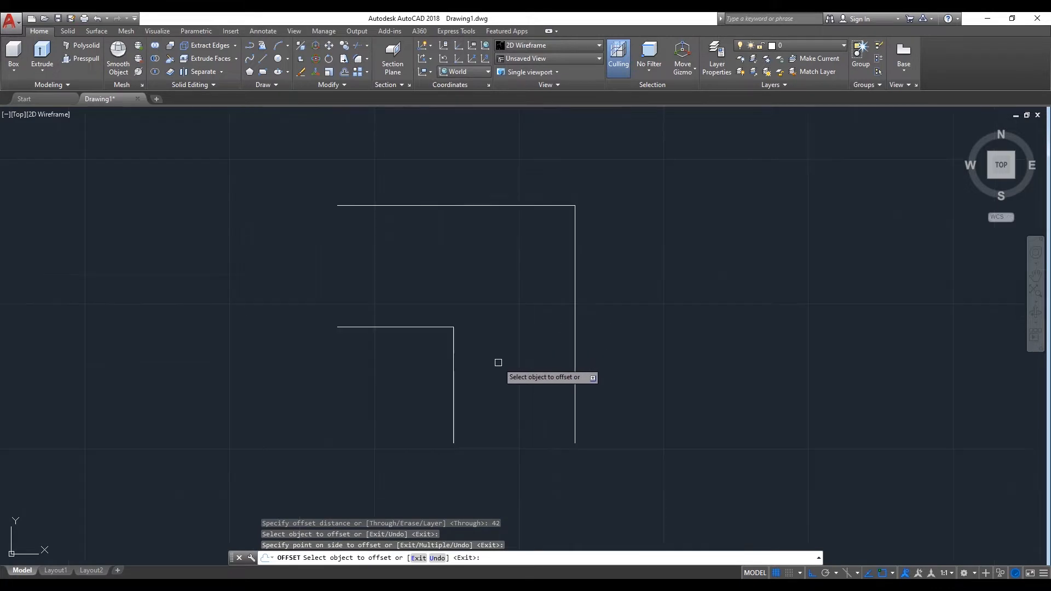
key("Return")
Draw a Tan, Tan, Radius circle of radius 42 tangent to both legs of the outer polyline
middle_click_drag(638, 291, 608, 298)
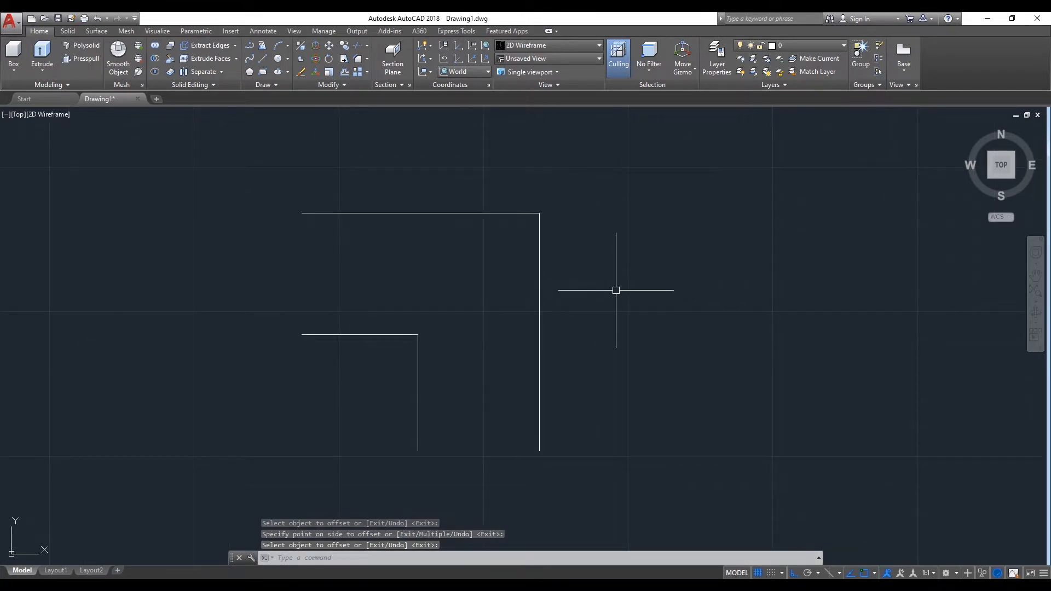
left_click(288, 60)
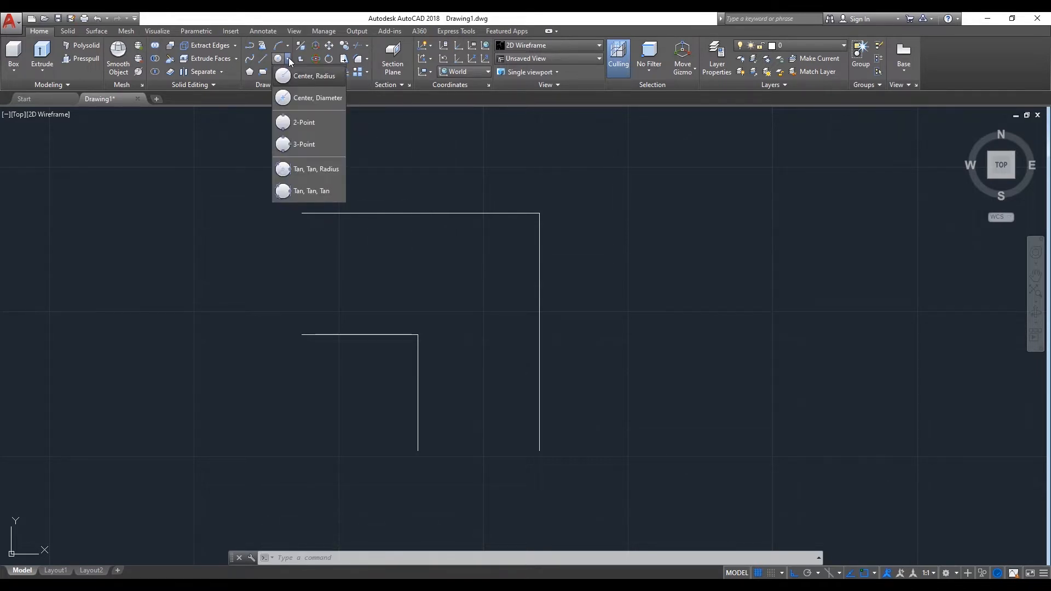
left_click(327, 169)
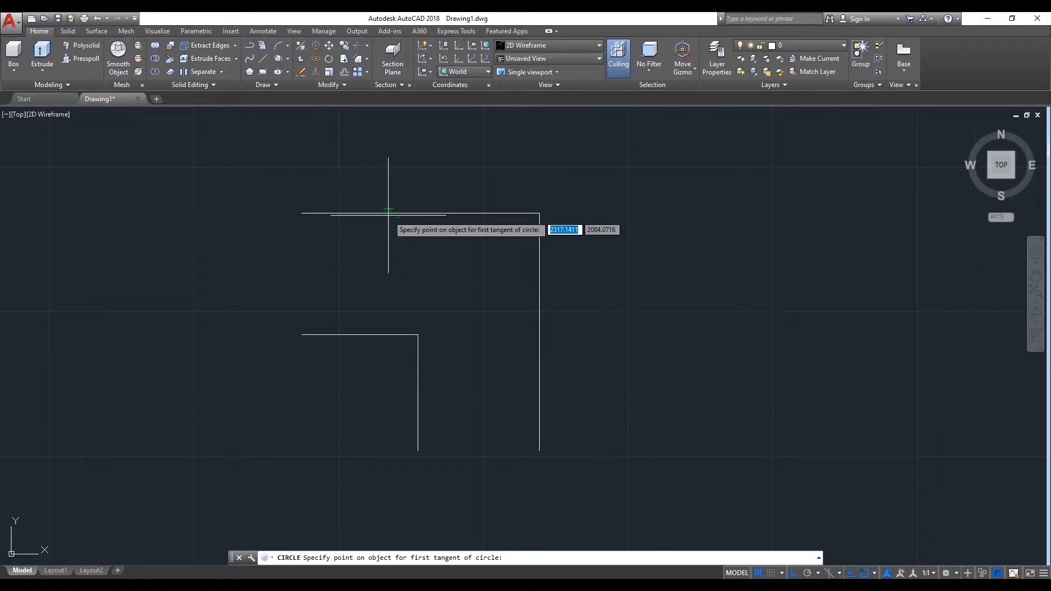
left_click(539, 265)
left_click(476, 214)
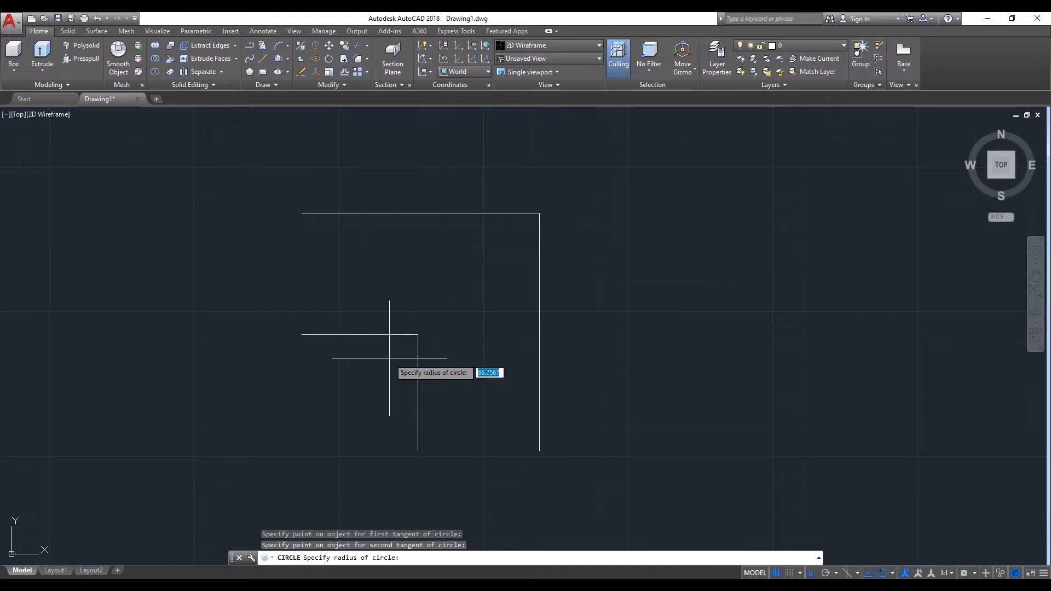
key("Return")
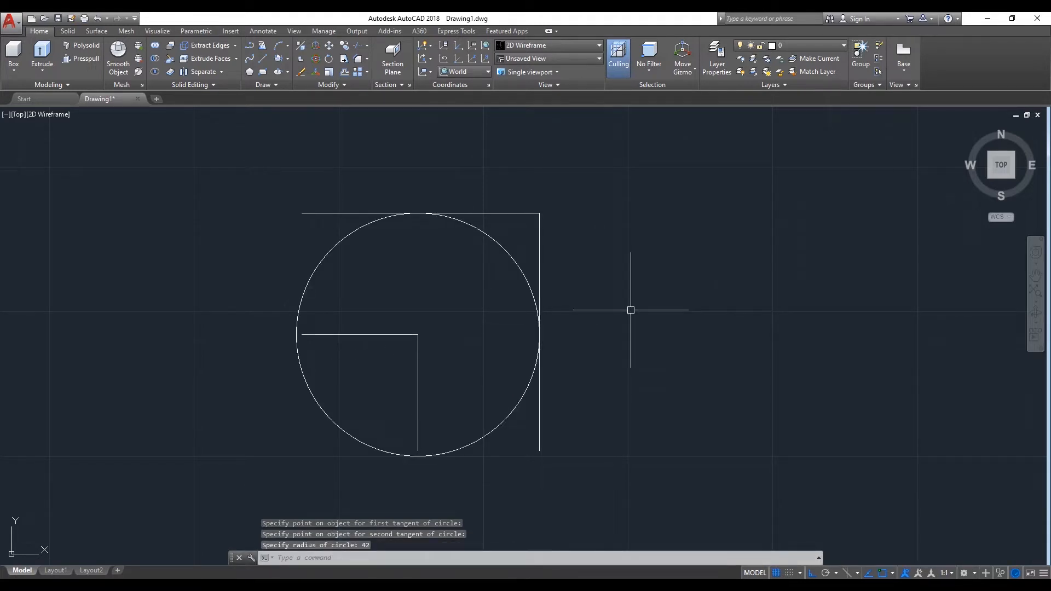
Trim the circle to its upper-right quarter arc and trim away the outer polyline's square corner
type("TR")
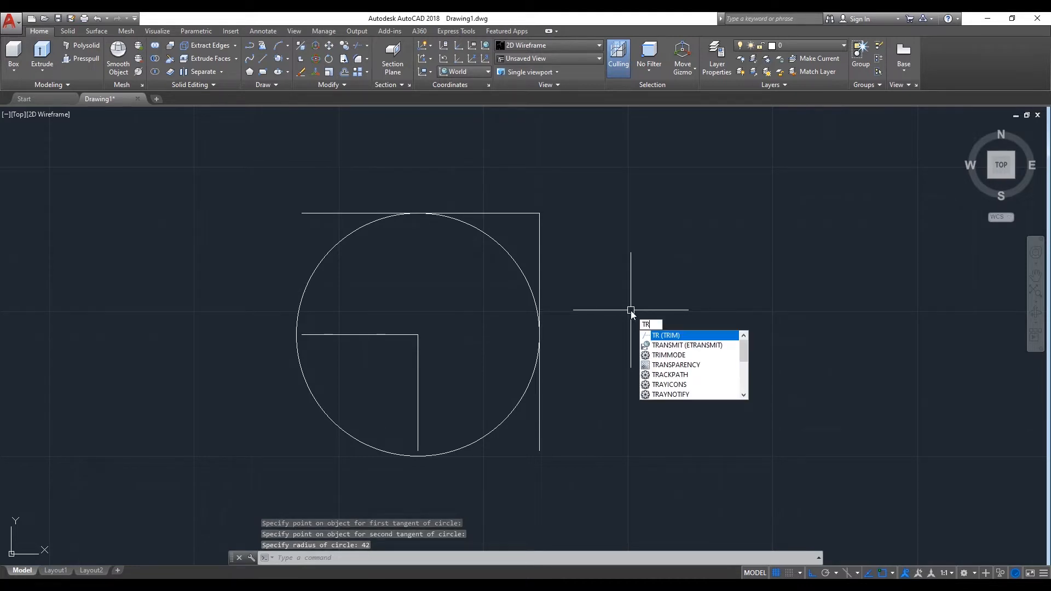
key("Return")
key("Return")
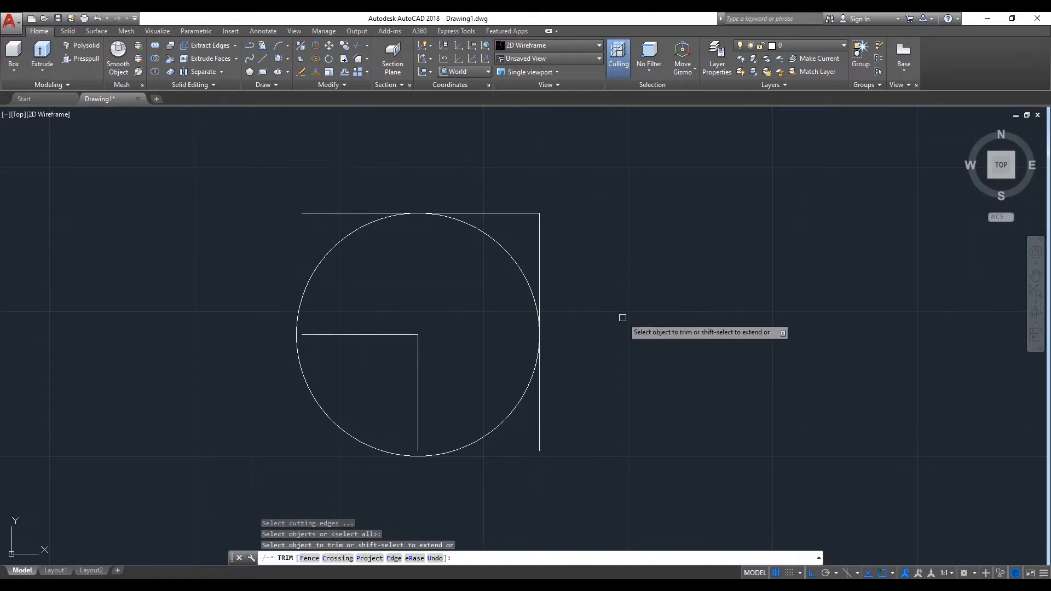
left_click(500, 429)
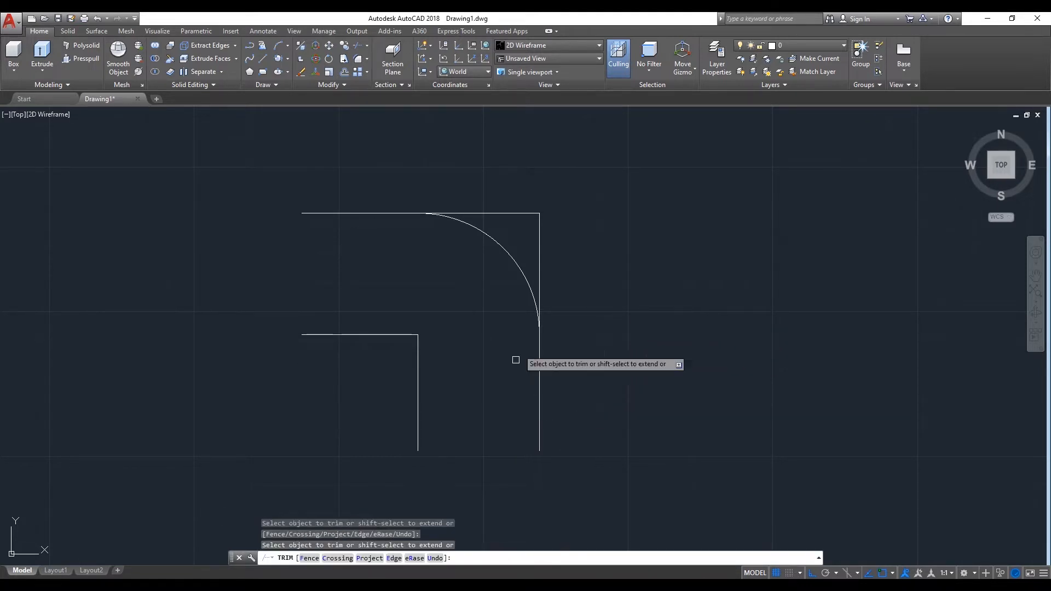
left_click(540, 269)
left_click(527, 214)
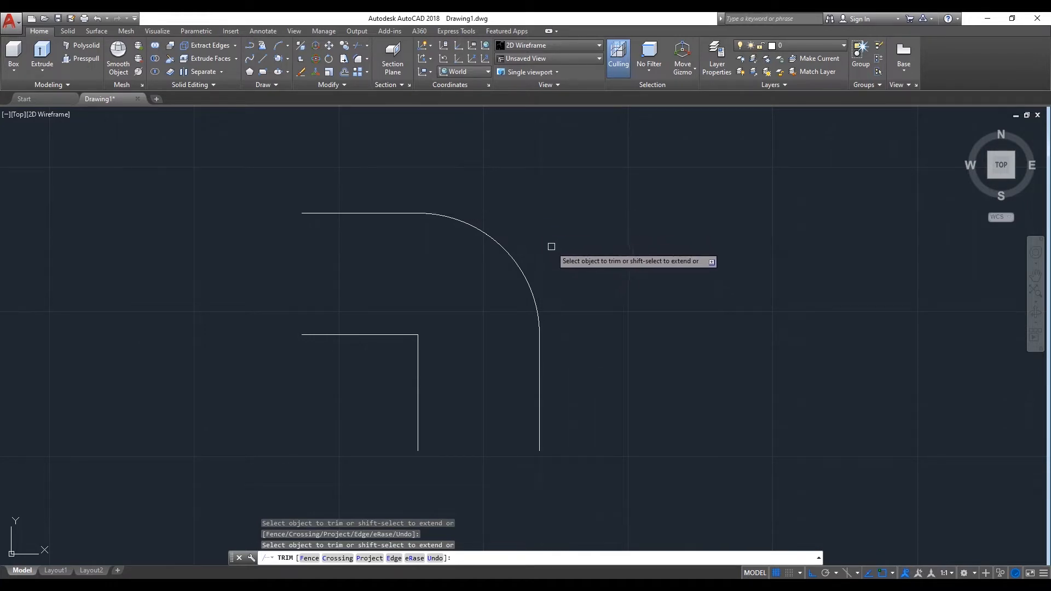
key("Return")
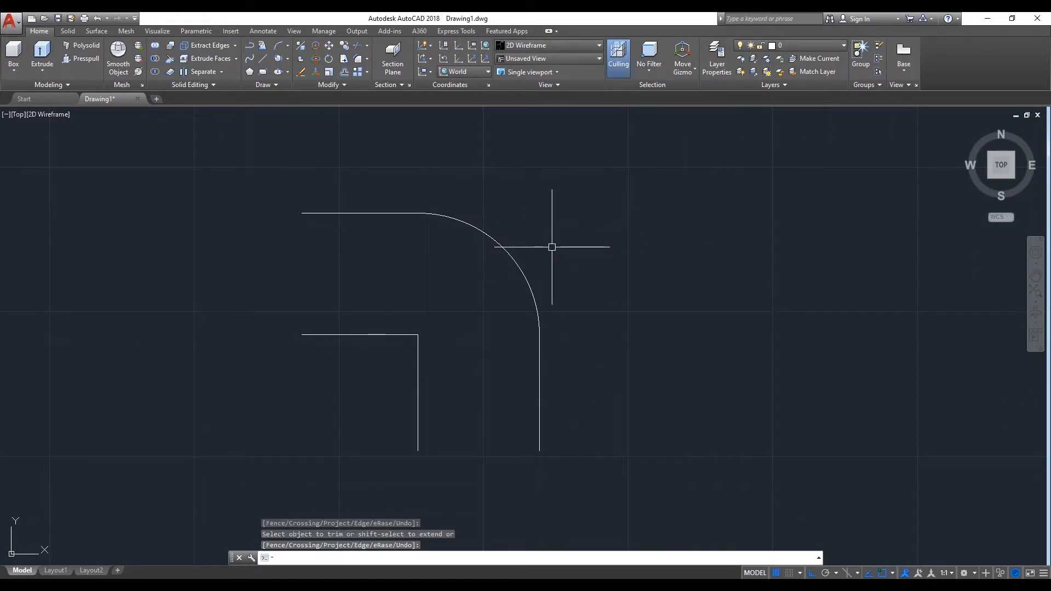
Join the outer vertical line, the quarter arc and the outer horizontal line into a single polyline
type("j")
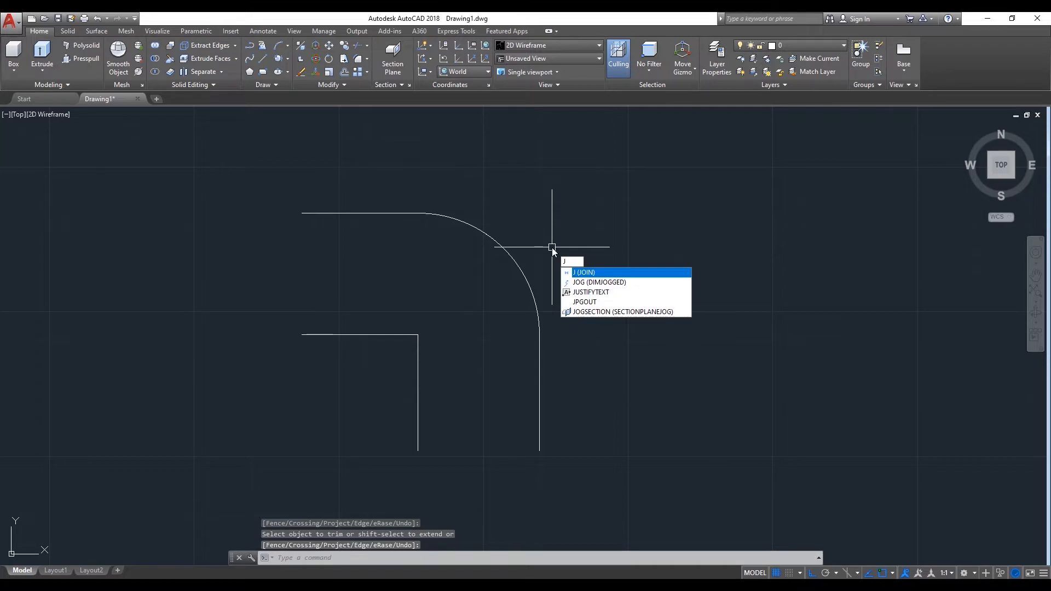
left_click(595, 273)
left_click(540, 364)
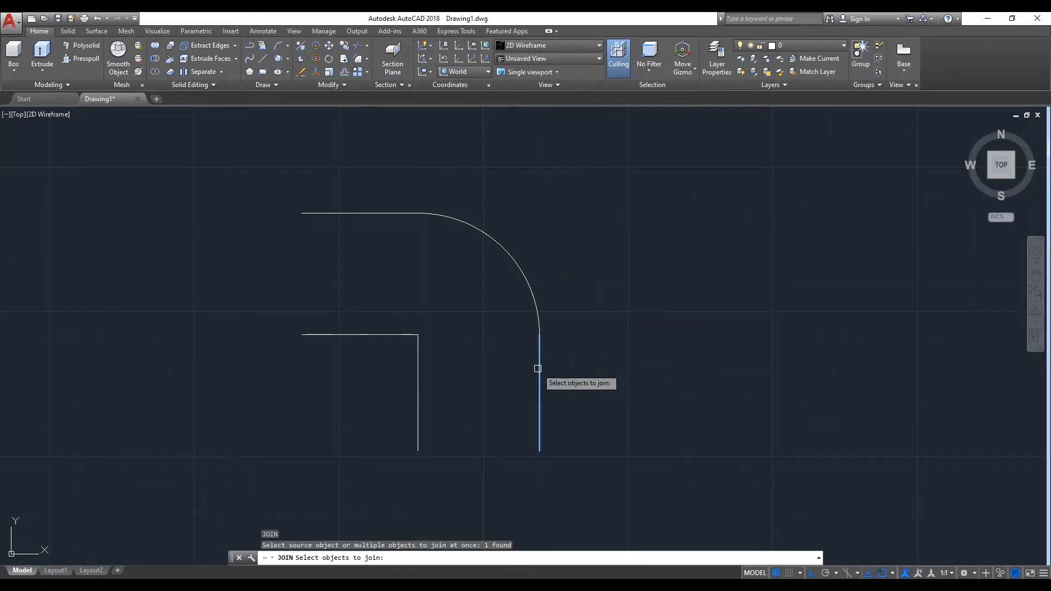
left_click(541, 309)
left_click(405, 214)
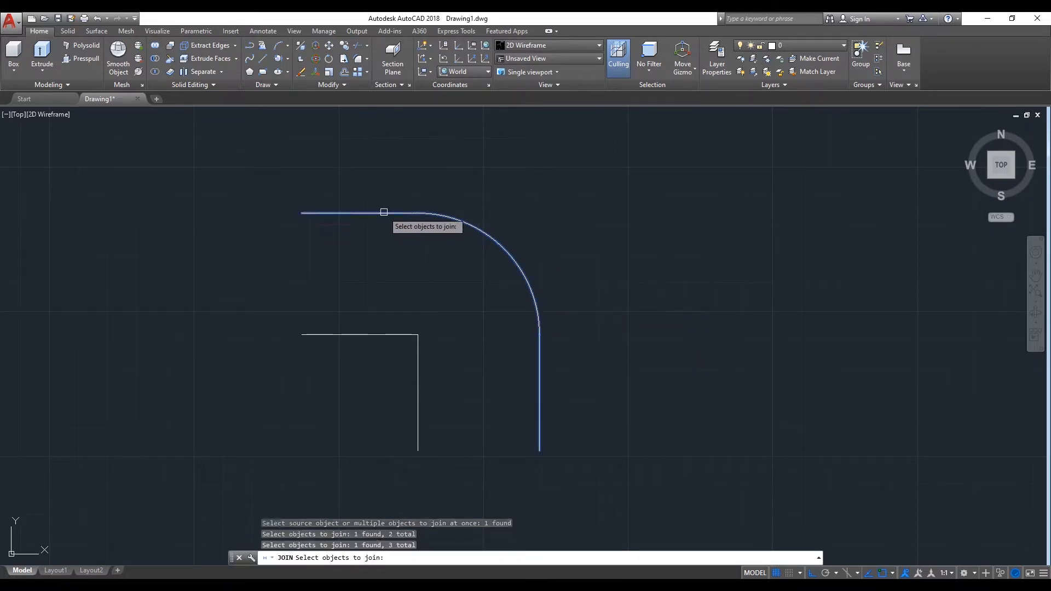
key("Return")
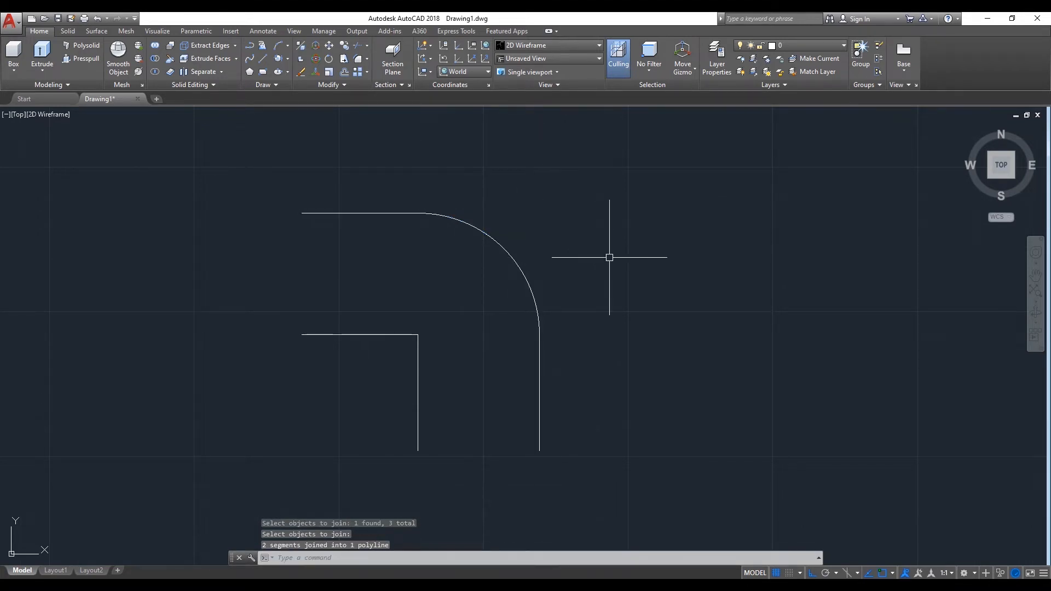
Offset the joined outer curve inward by a distance of 21
type("o")
key("Return")
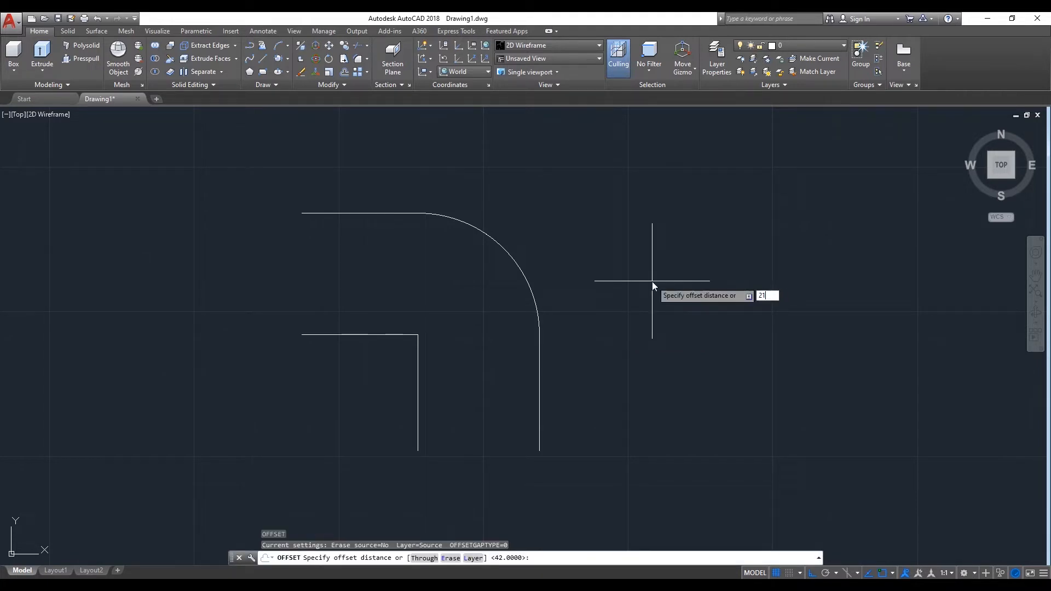
key("Return")
left_click(531, 289)
left_click(492, 308)
key("Return")
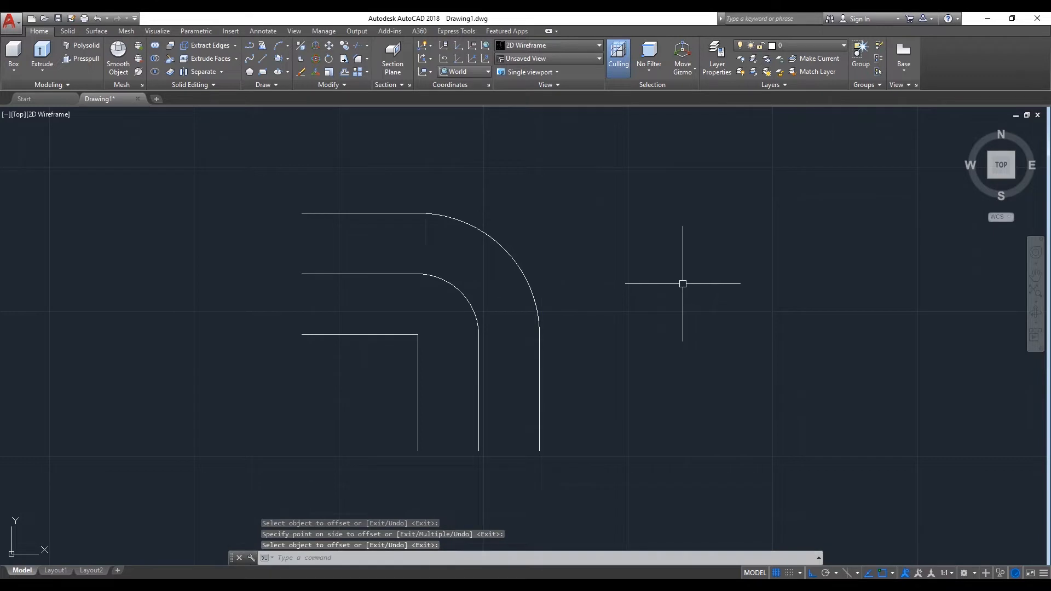
Switch the drawing to the SW Isometric view
left_click(990, 176)
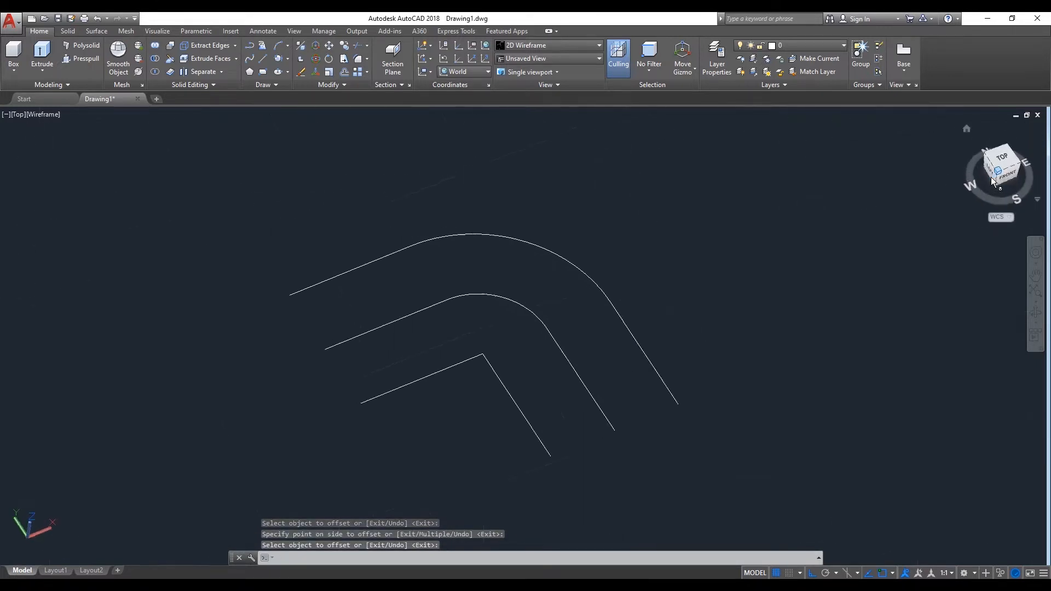
middle_click_drag(371, 213, 379, 210)
type("c")
key("Return")
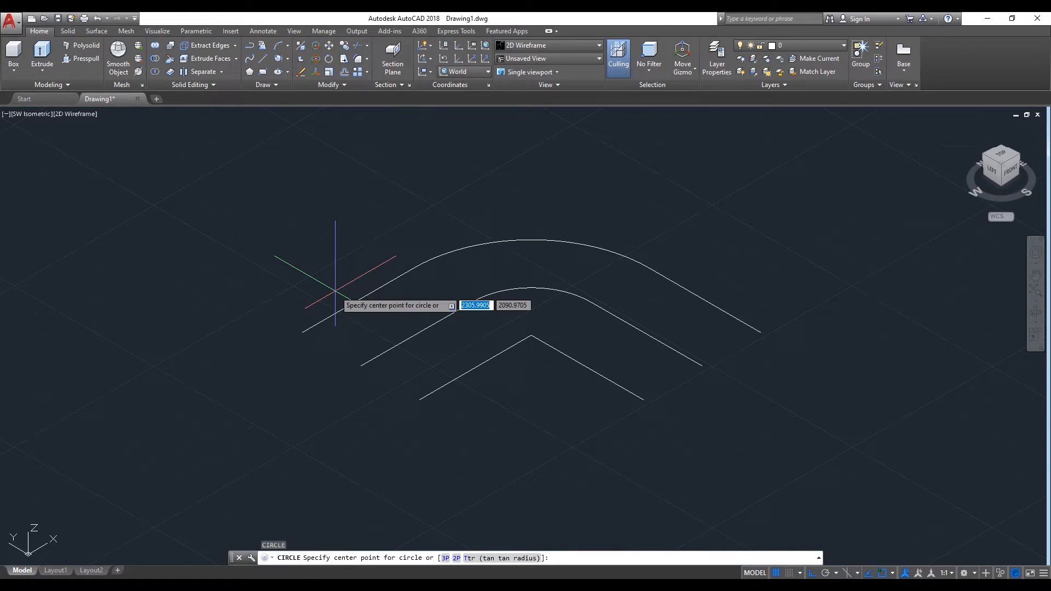
type("2p")
key("Return")
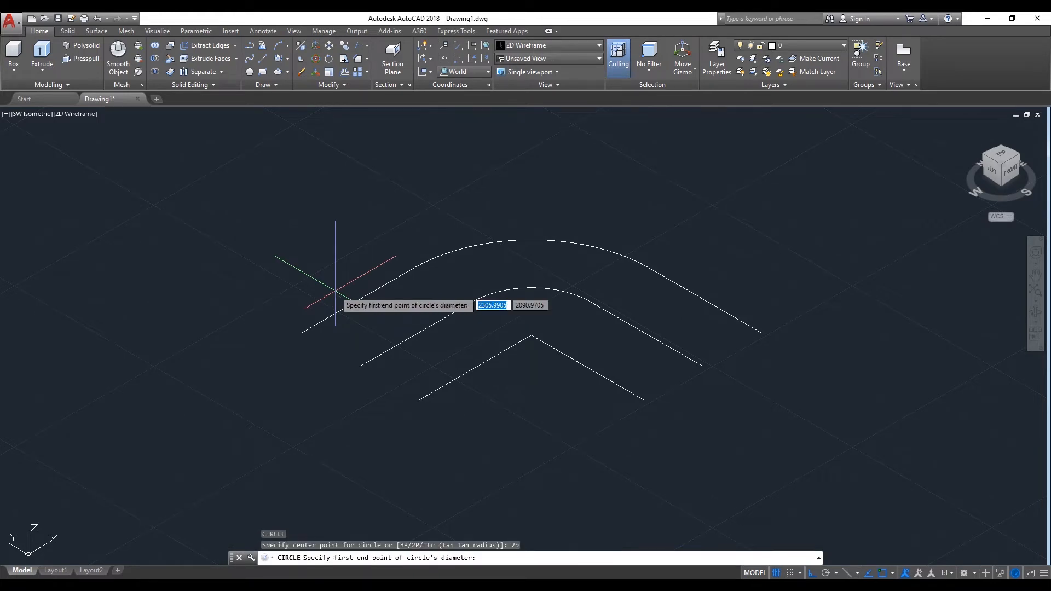
left_click(302, 333)
key("Escape")
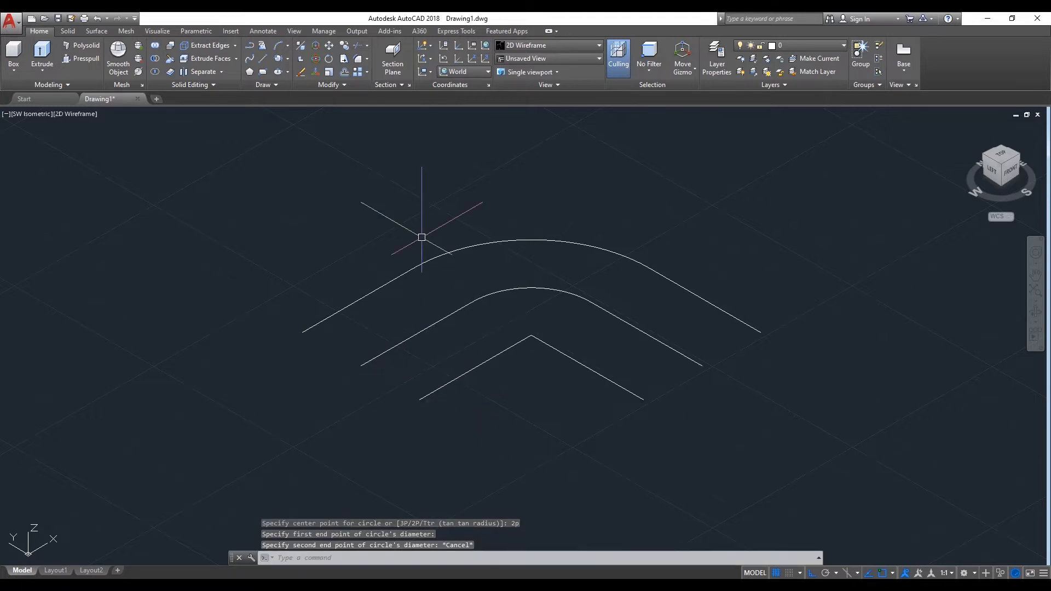
Set the UCS to Left and draw a two-point circle spanning the left ends of the outer and inner polylines
left_click(485, 72)
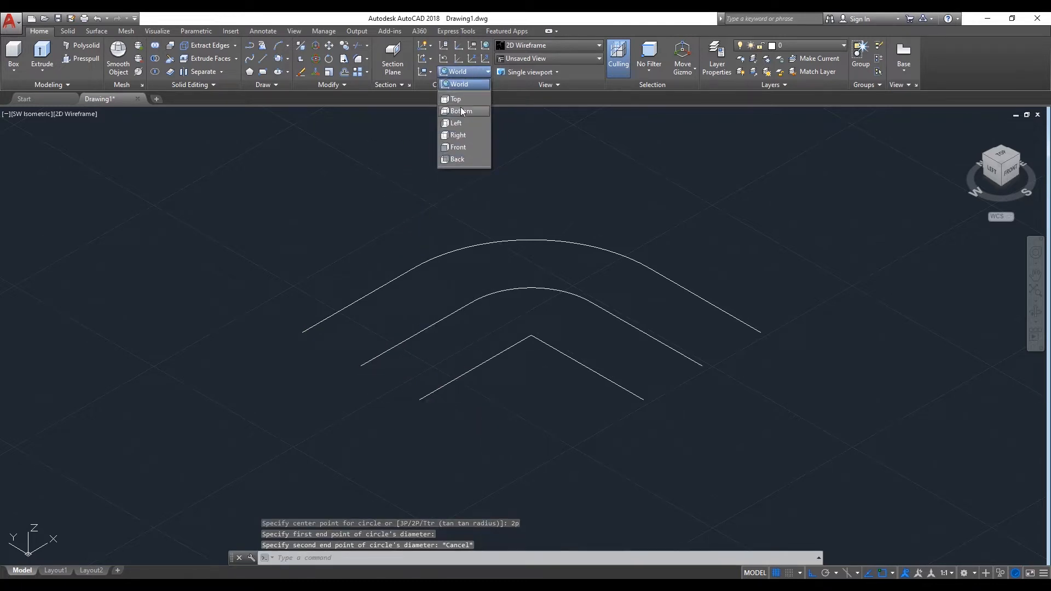
left_click(467, 122)
type("C")
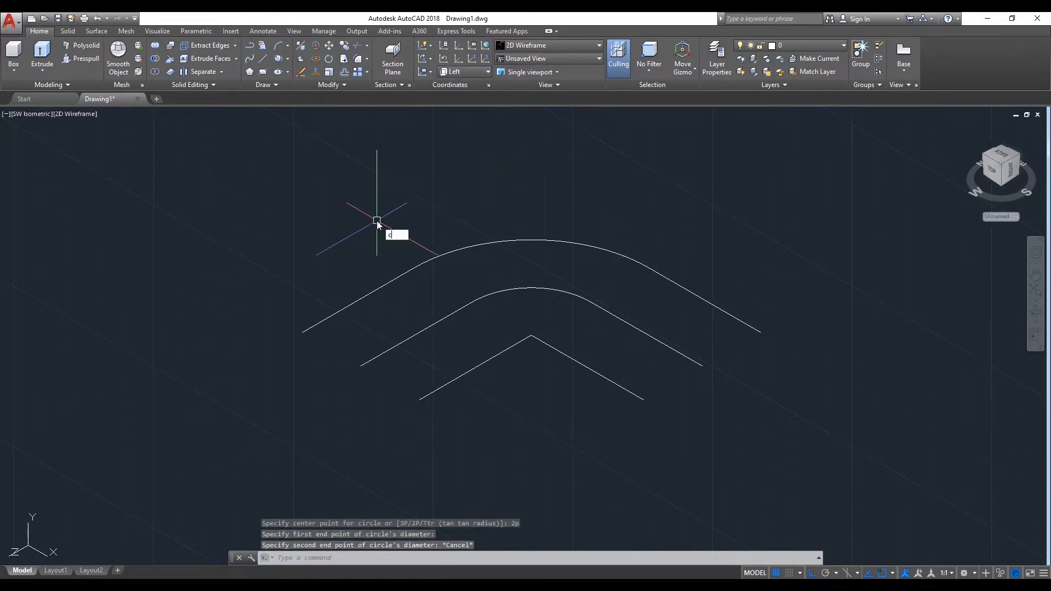
left_click(405, 246)
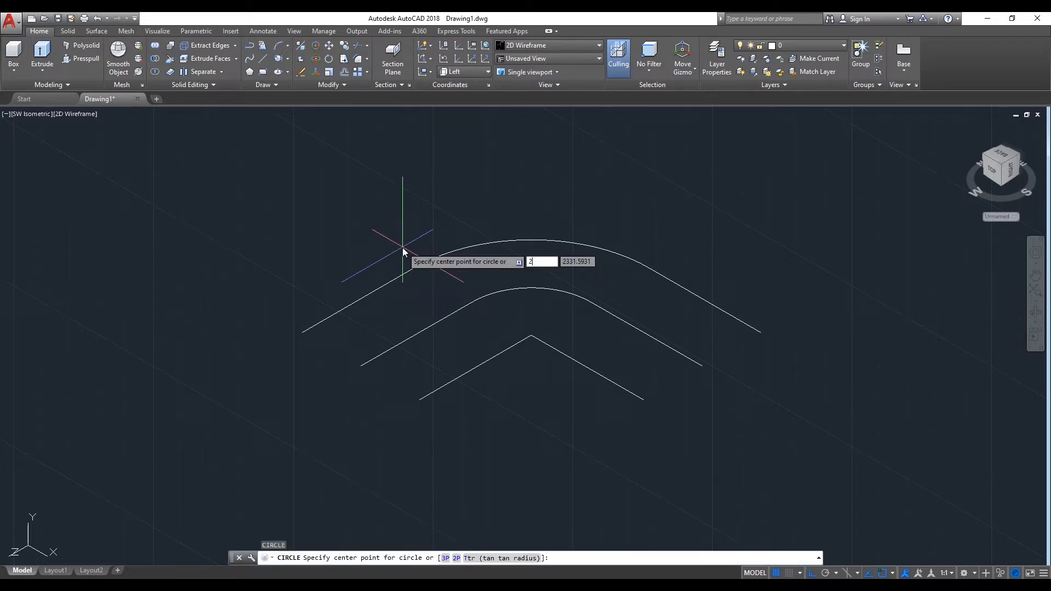
key("Return")
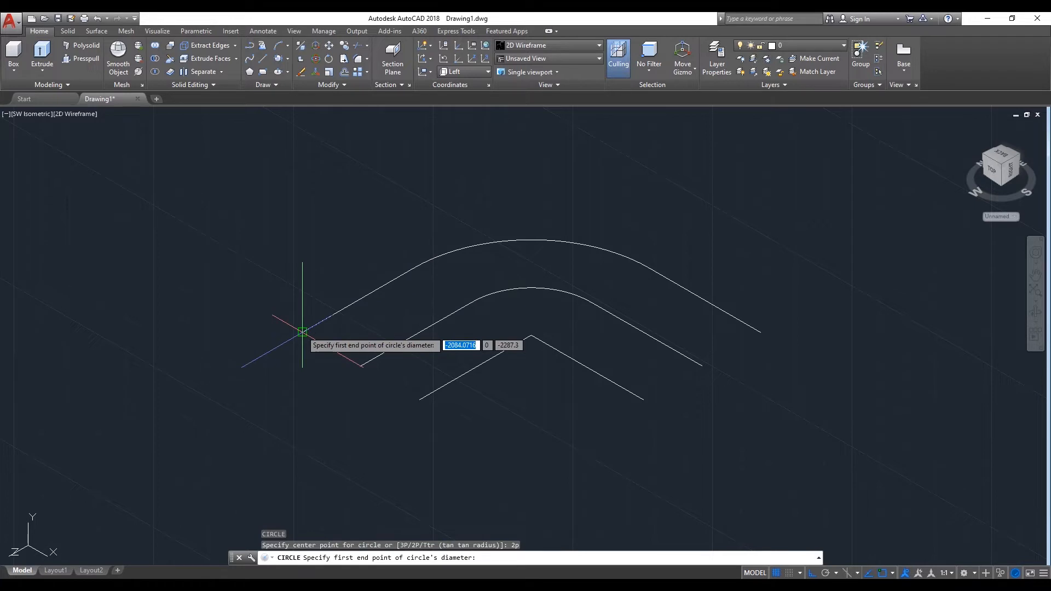
left_click(301, 331)
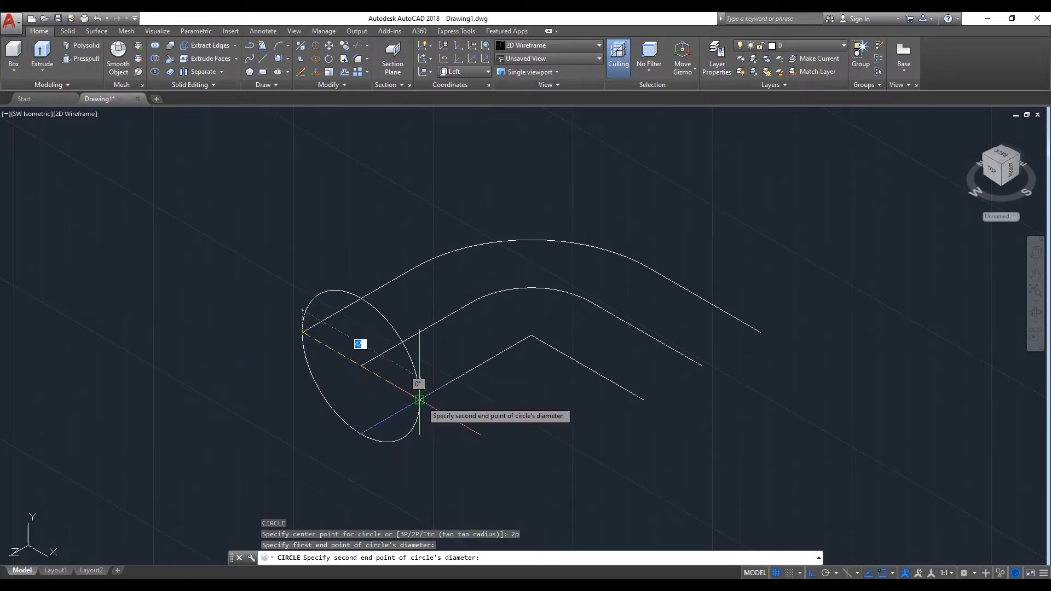
left_click(422, 401)
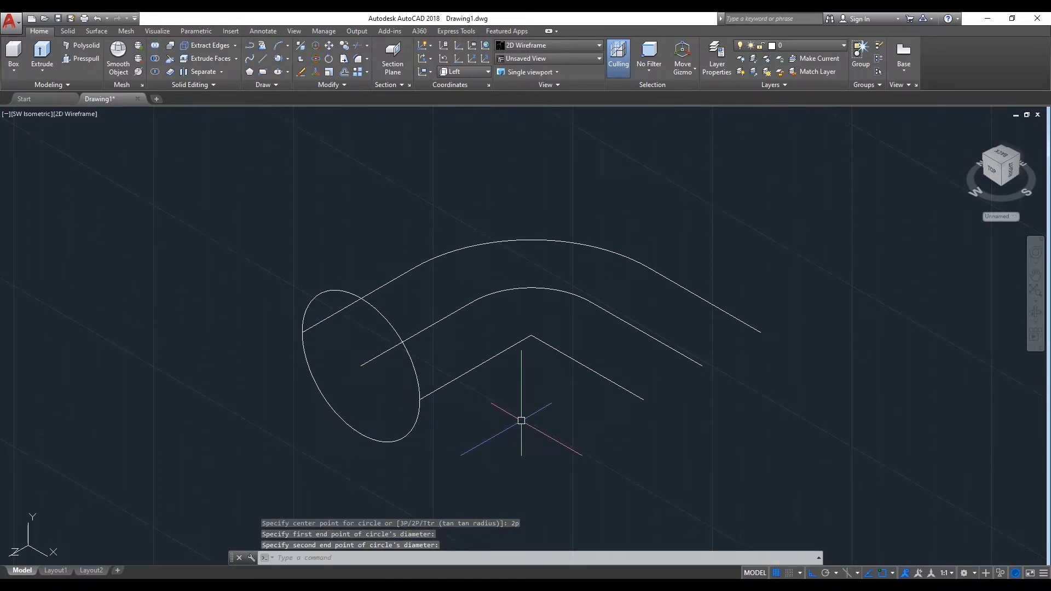
Draw a circle of diameter 34 centred on the left end of the middle polyline
left_click(558, 447)
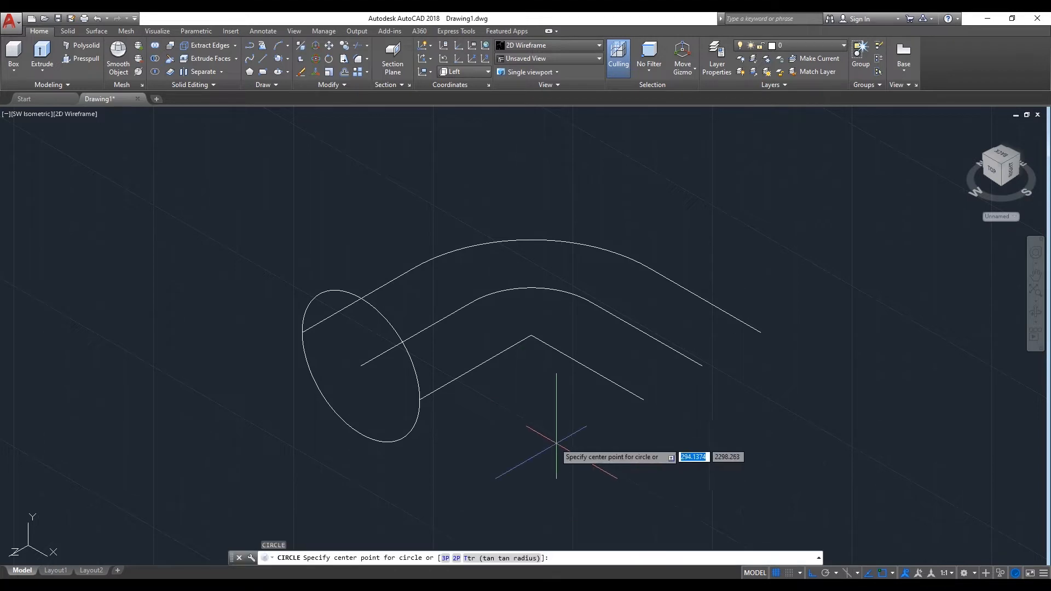
left_click(360, 365)
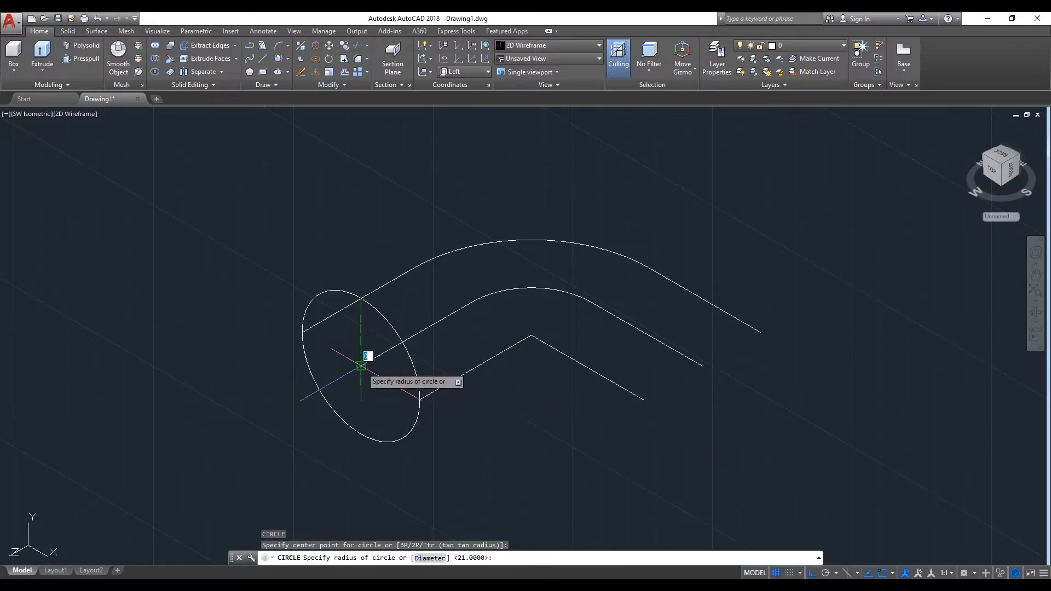
type("d")
key("Return")
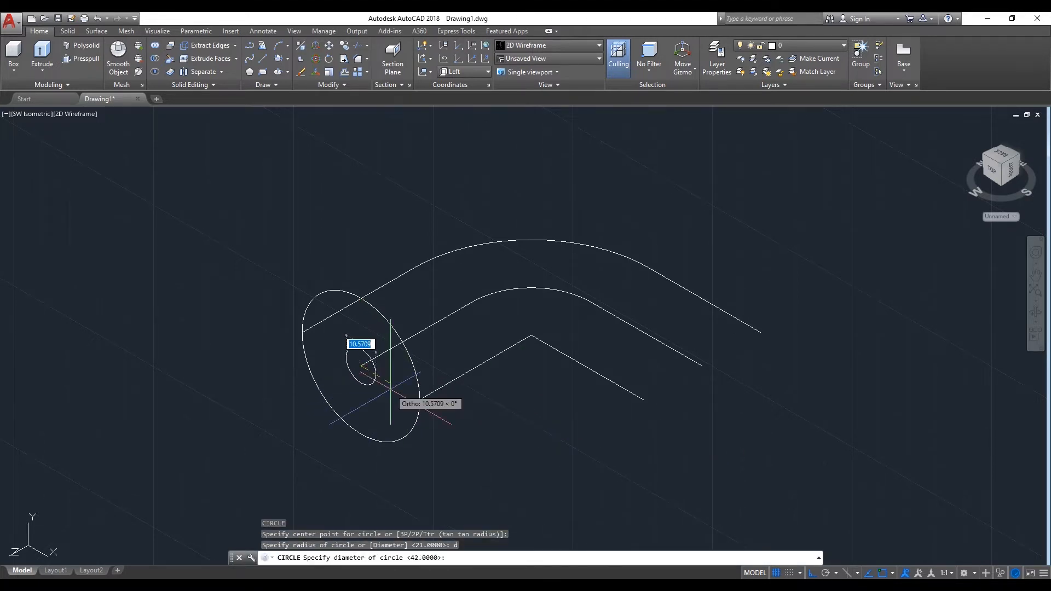
type("34")
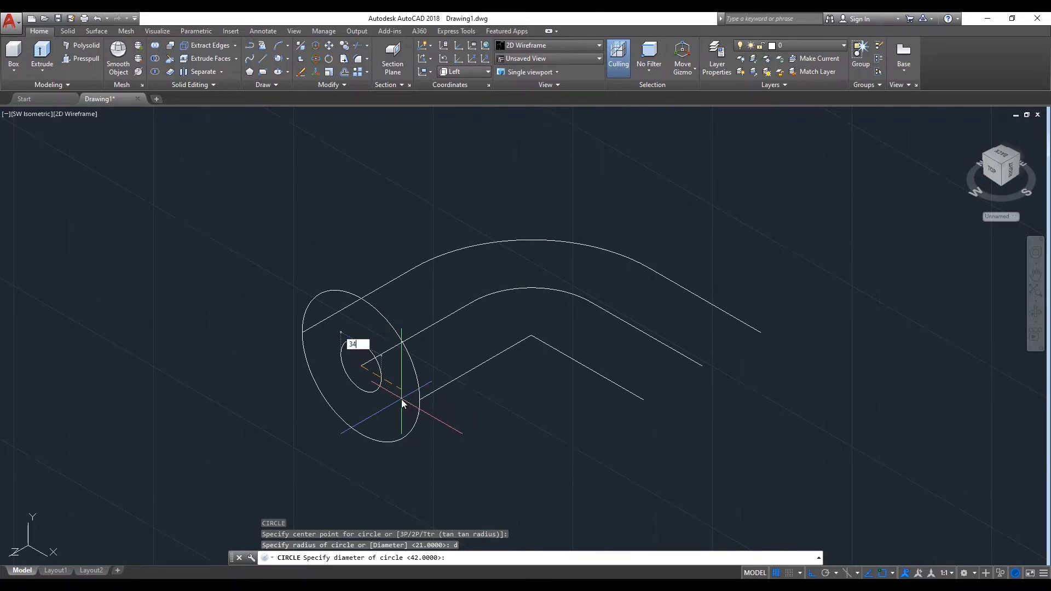
key("Return")
Draw a circle of radius 30 centred on the middle polyline's left end and erase it
right_click(270, 283)
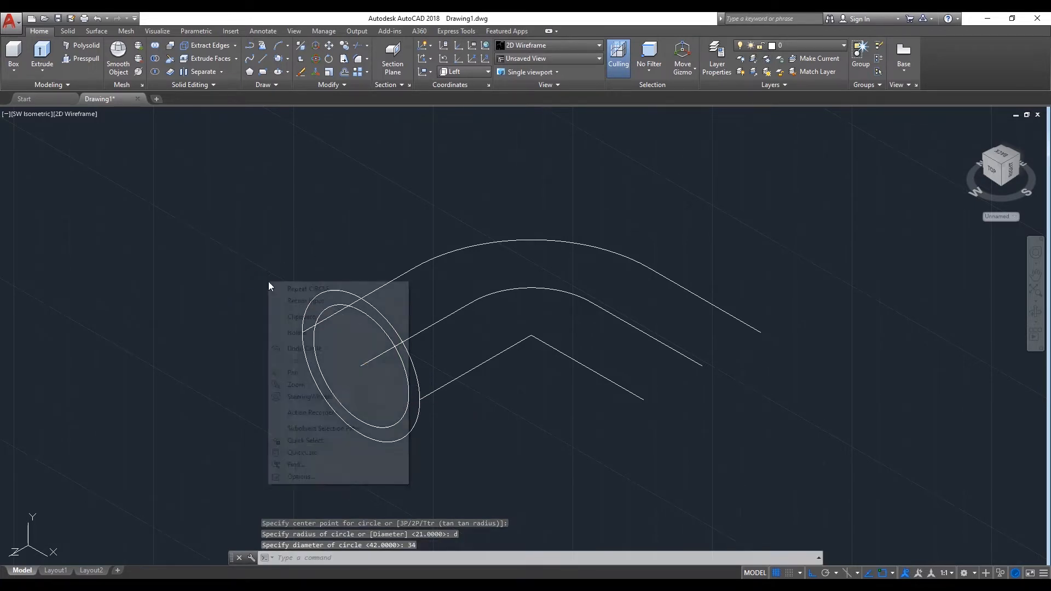
left_click(305, 286)
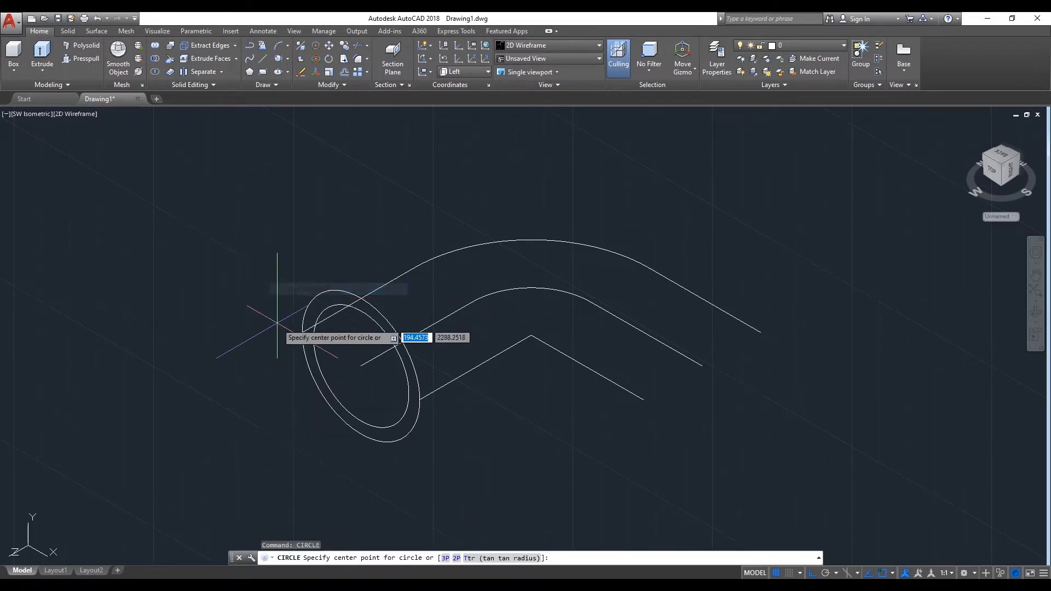
left_click(361, 365)
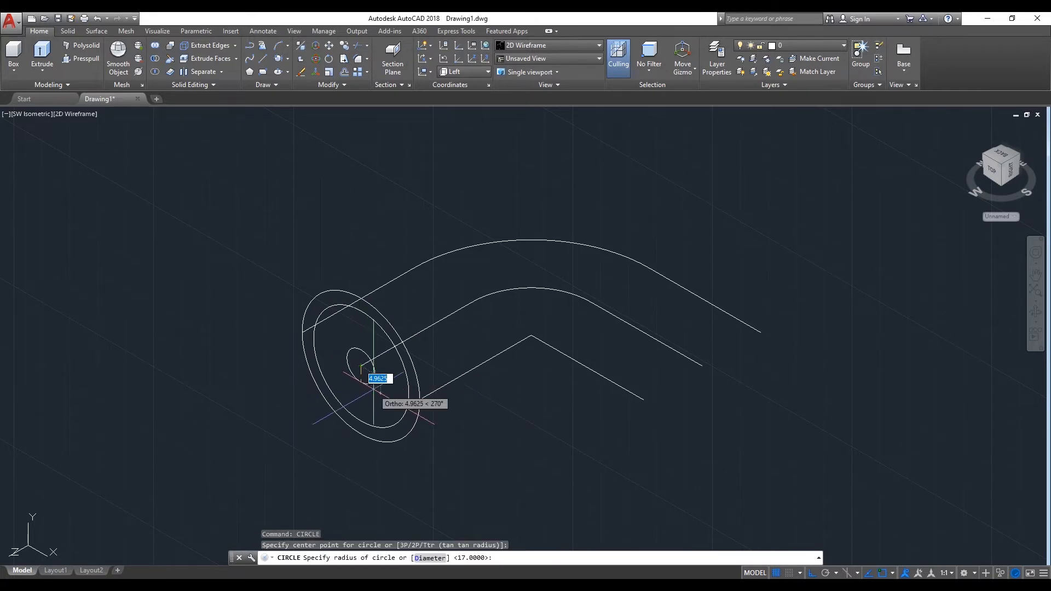
type("30")
key("Return")
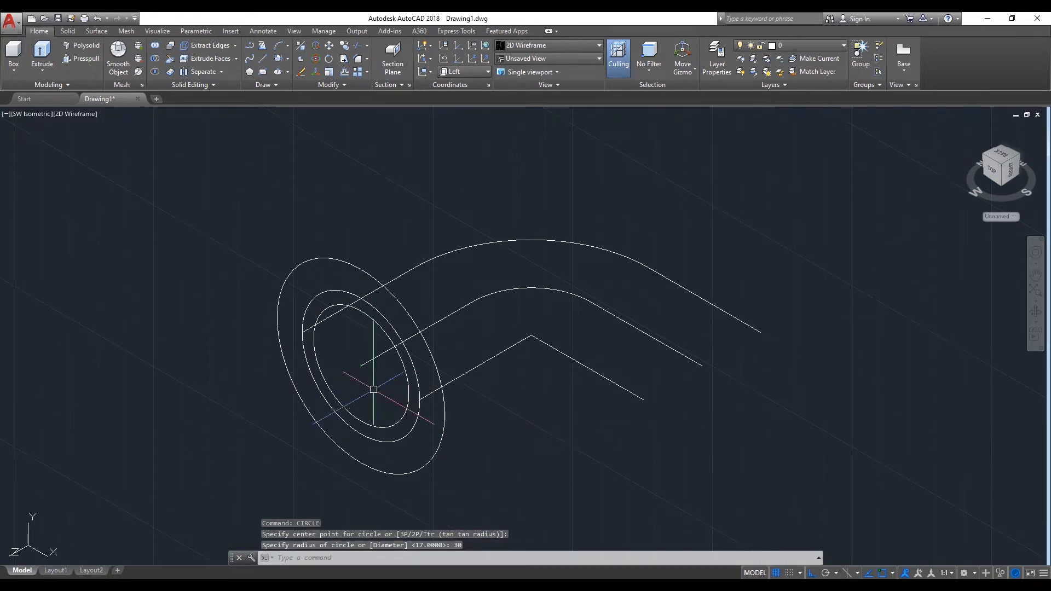
key("Return")
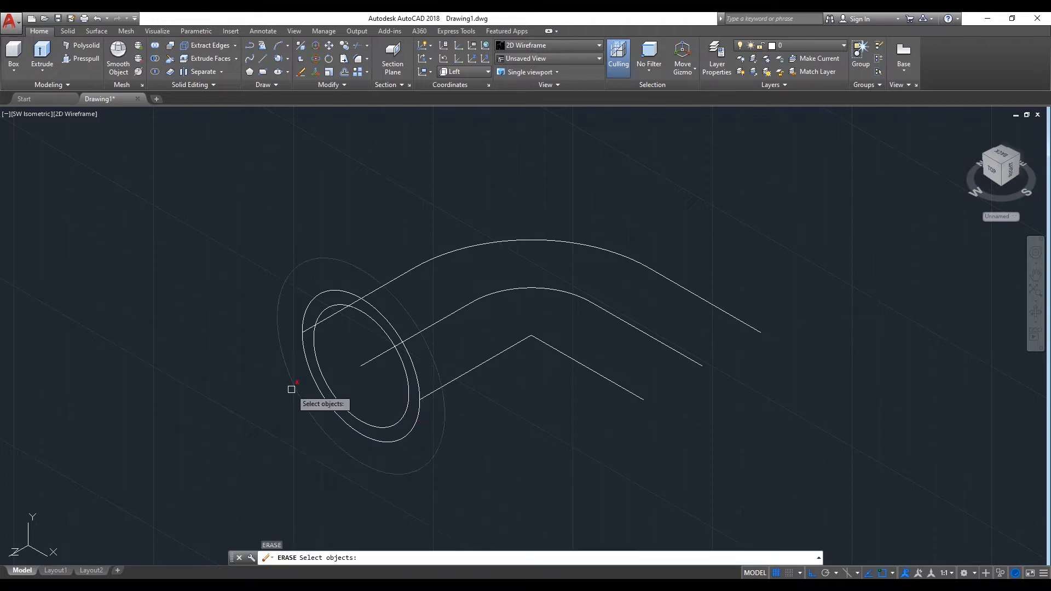
left_click(292, 386)
key("Return")
Draw a circle of diameter 30 centred on the left end of the middle polyline
type("c")
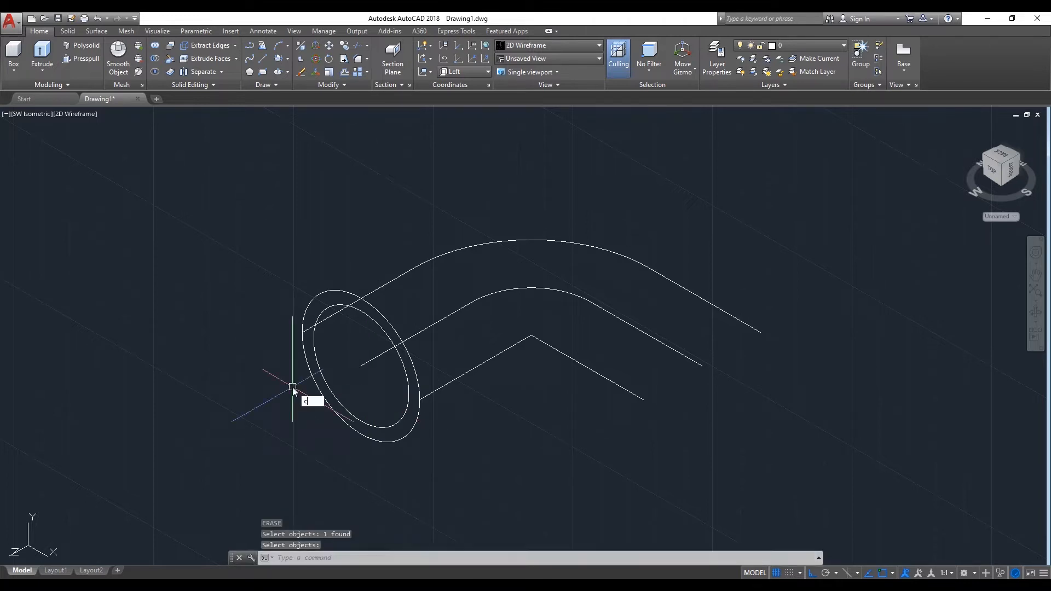
left_click(319, 412)
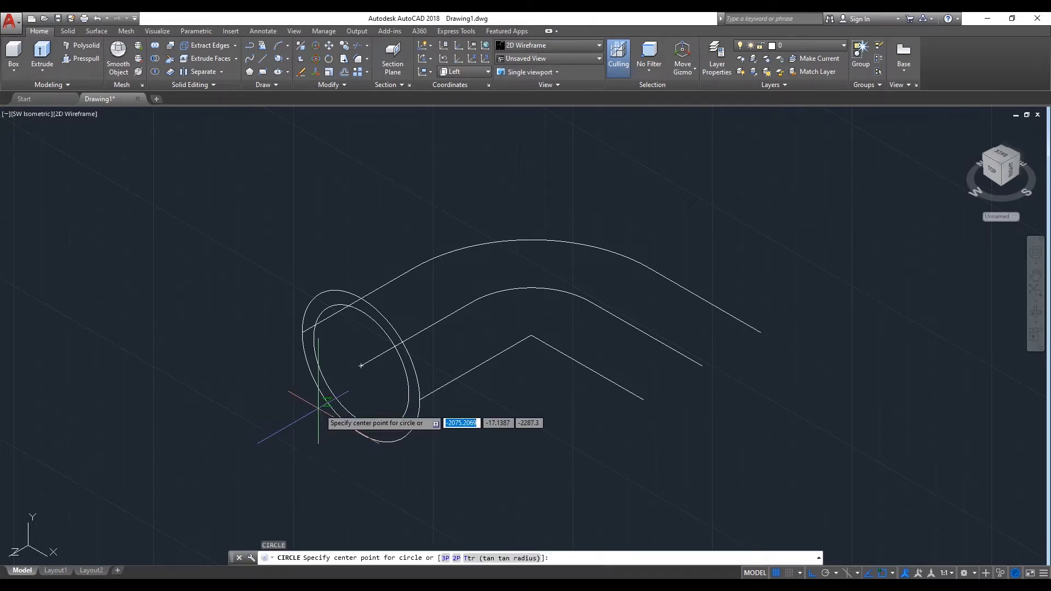
left_click(362, 367)
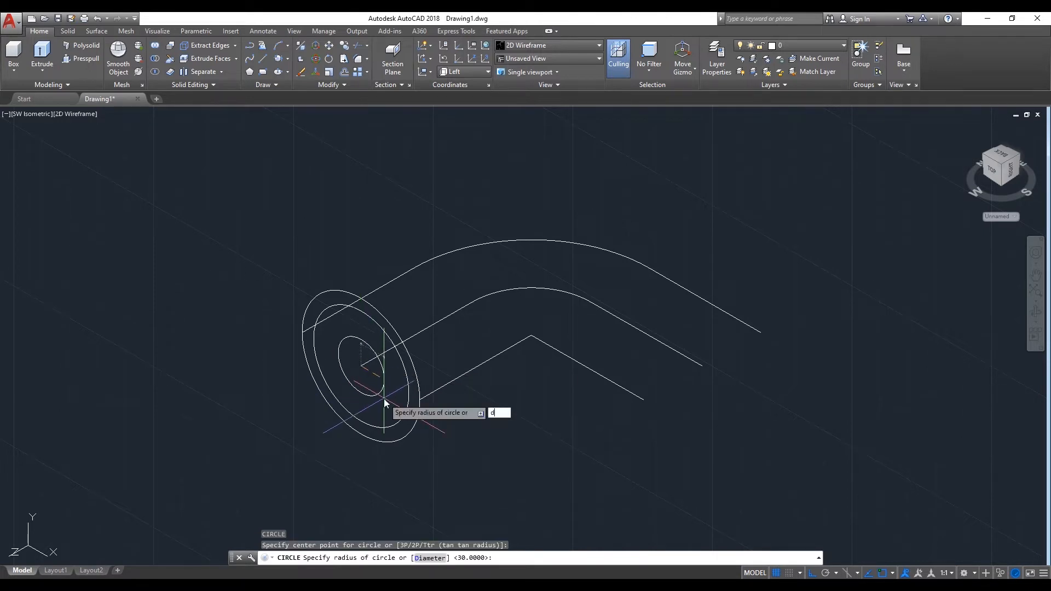
type("d")
key("Return")
type("30")
key("Return")
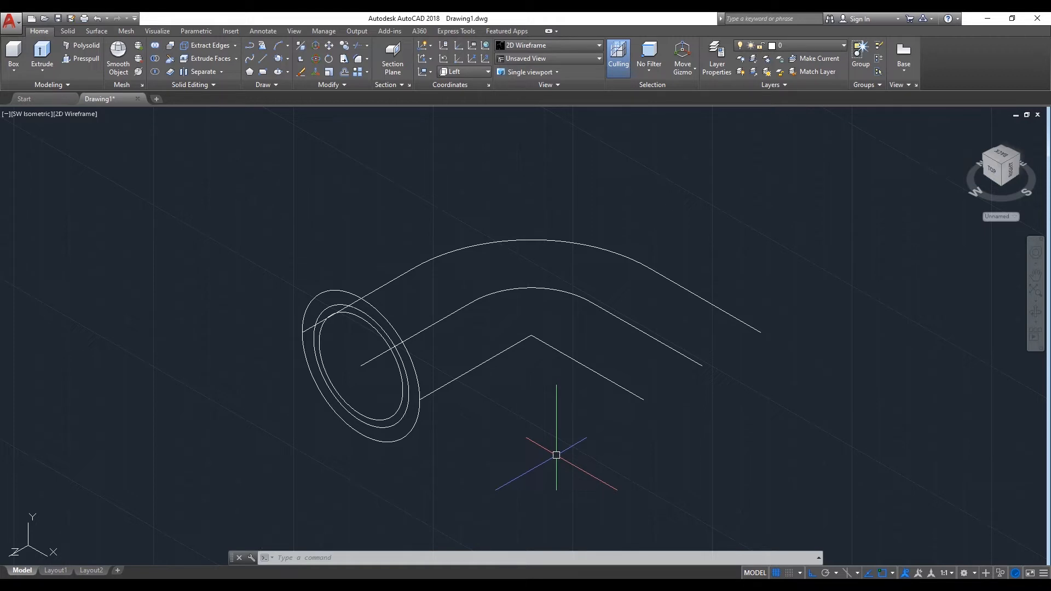
Sweep the largest circle along the outer polyline, using that polyline's left end as the base point
type("Wee")
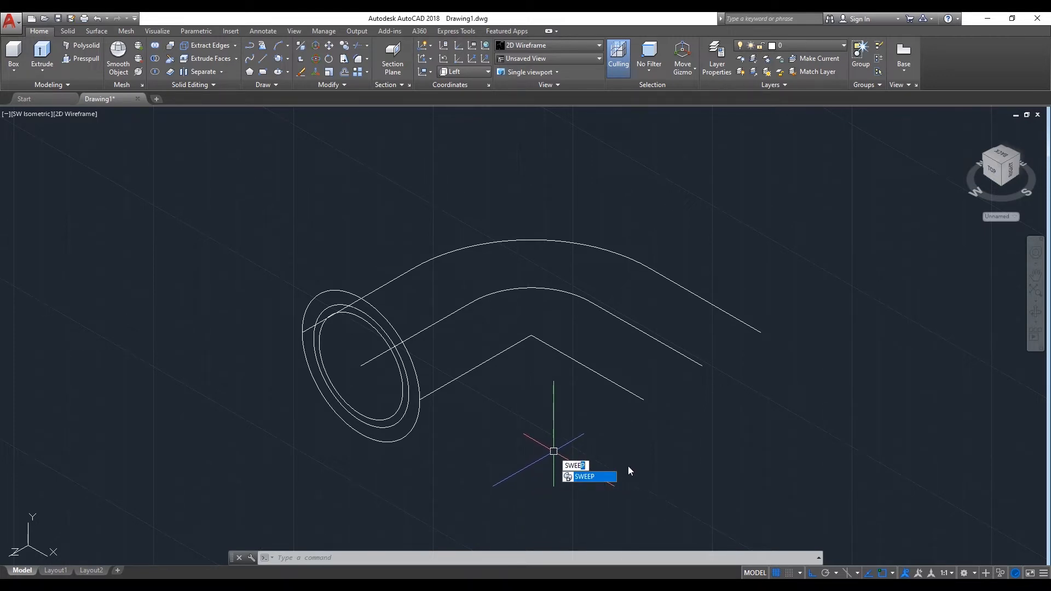
left_click(590, 476)
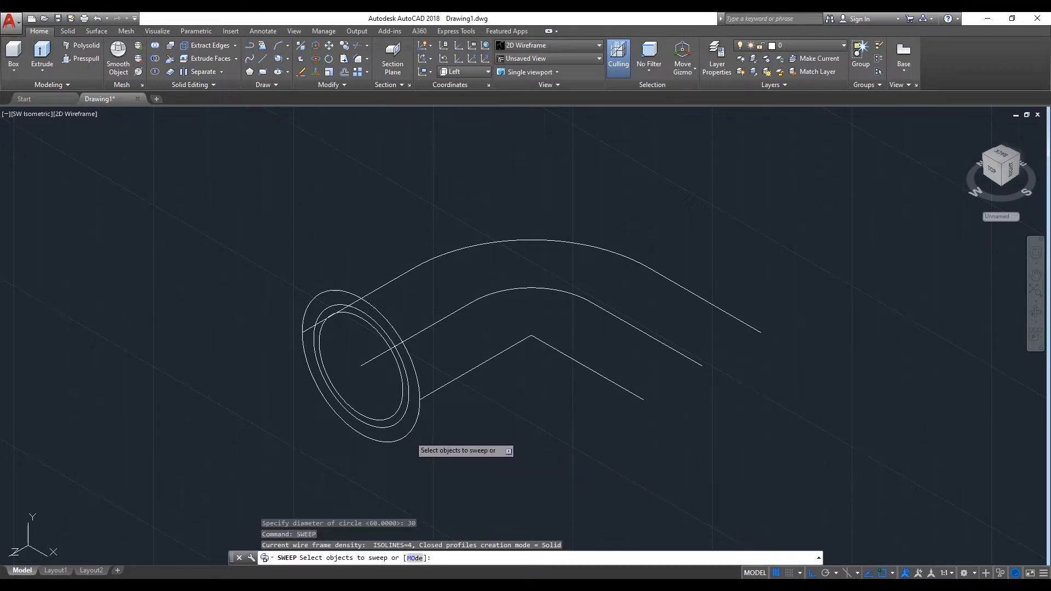
left_click(411, 434)
right_click(474, 435)
left_click(499, 440)
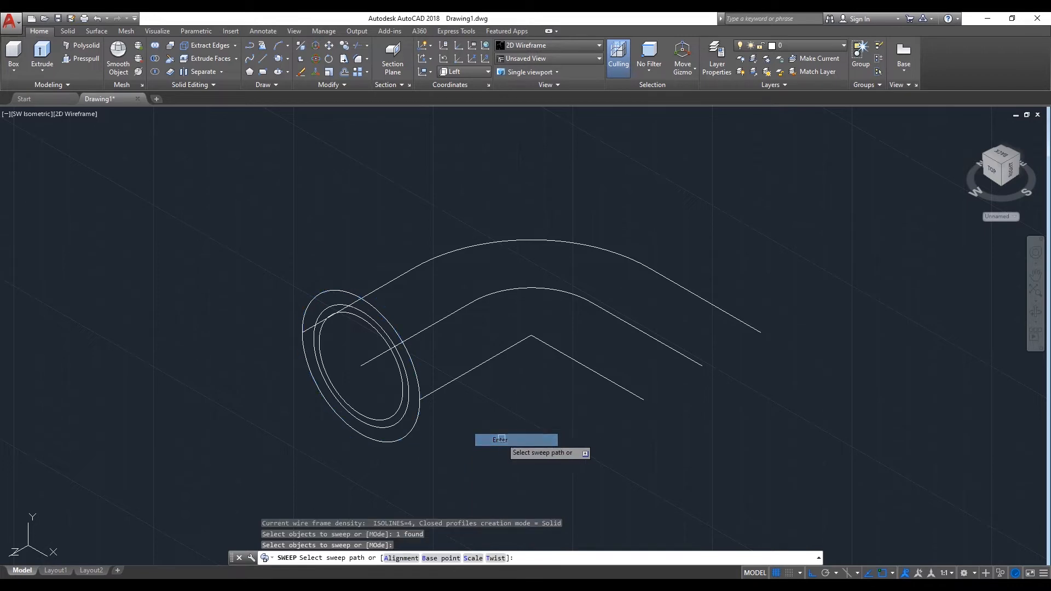
right_click(475, 406)
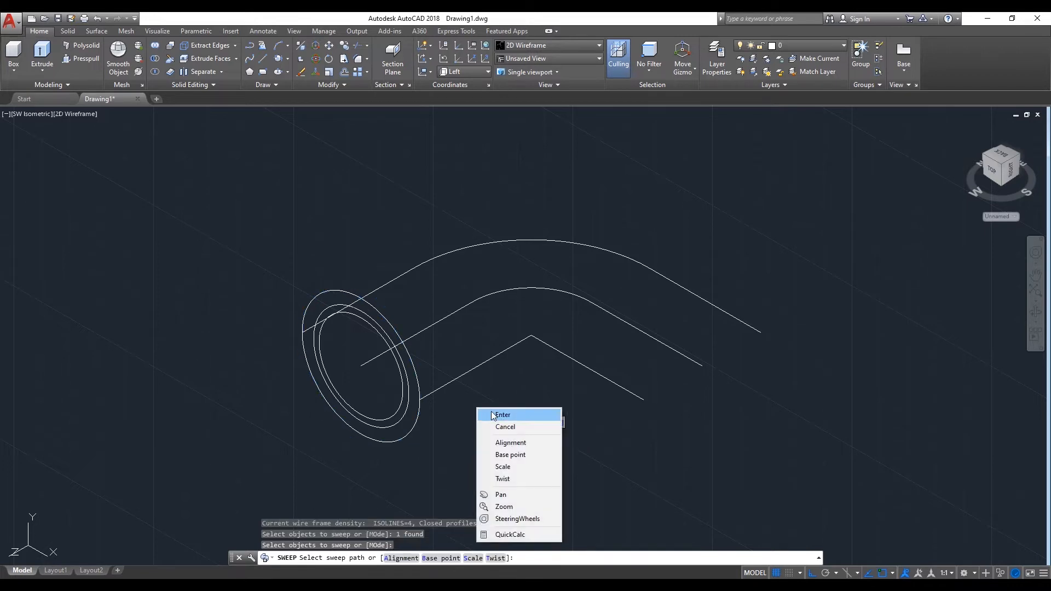
left_click(510, 455)
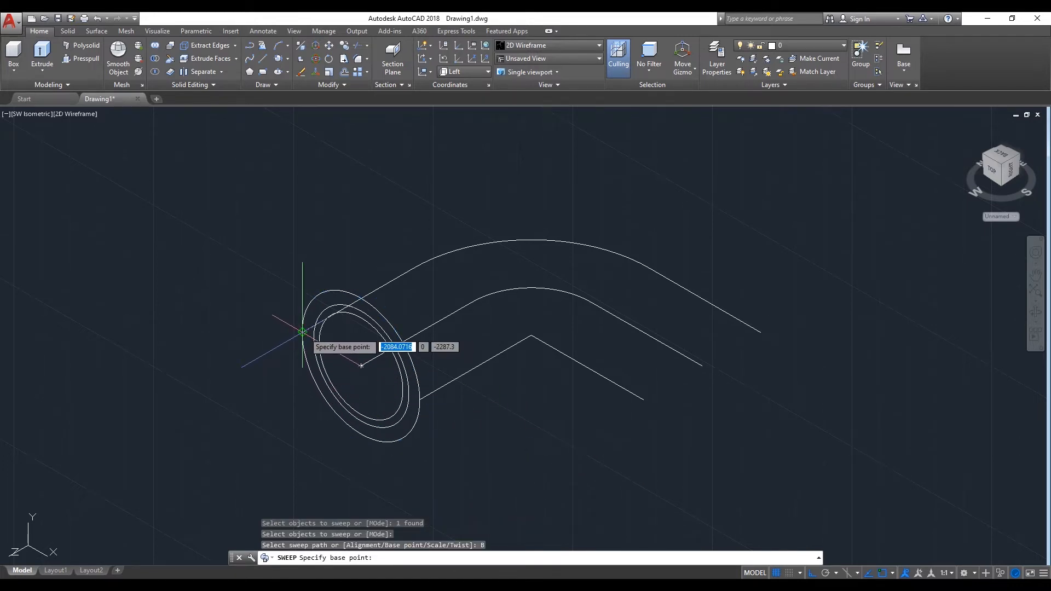
left_click(302, 331)
left_click(415, 263)
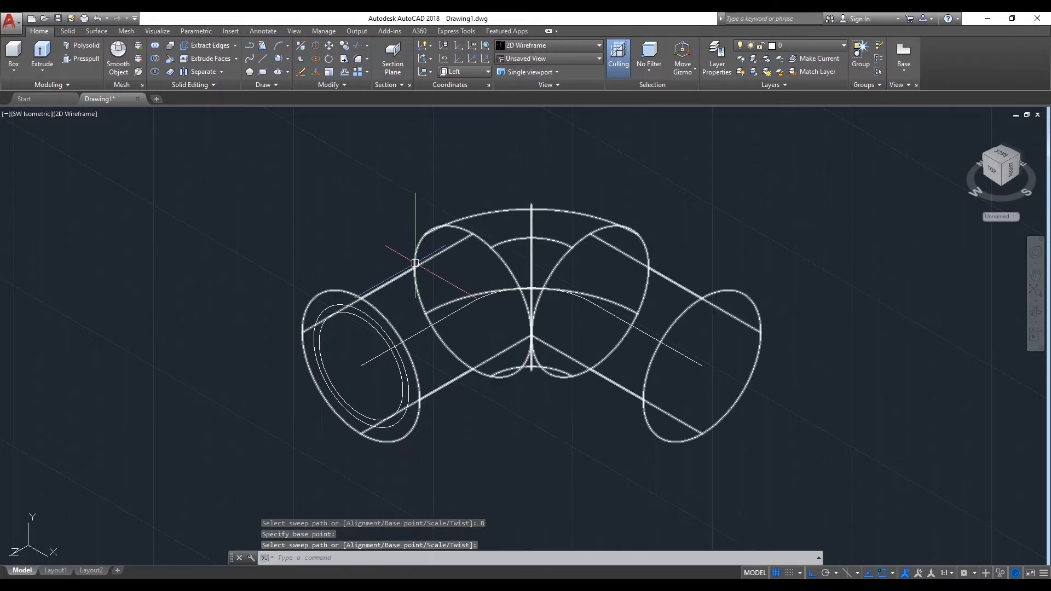
Inspect the swept bend in the Shaded visual style, ending back in 2D Wireframe
left_click(85, 115)
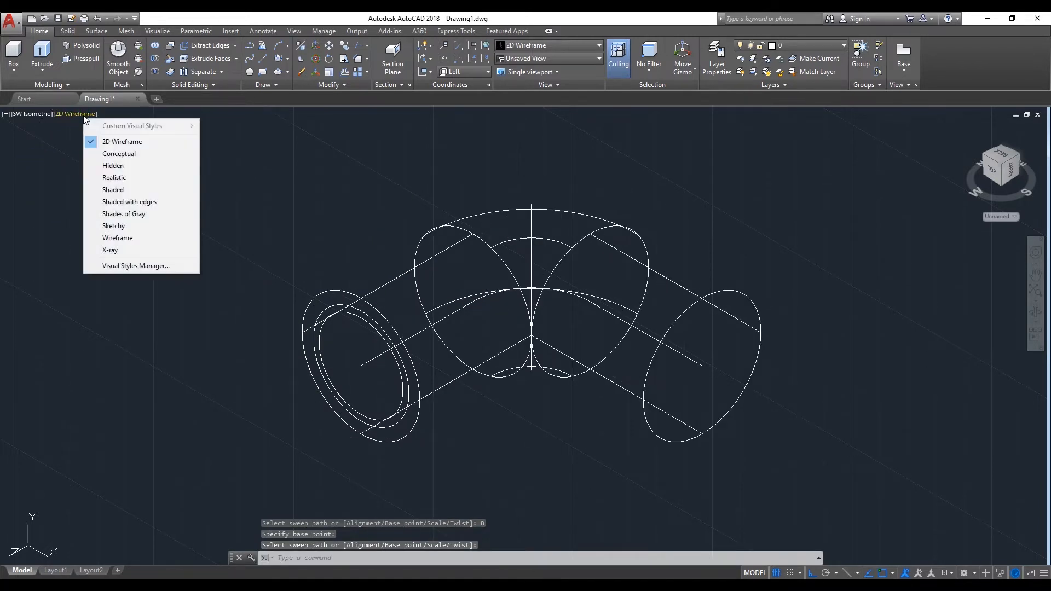
left_click(126, 189)
scroll(620, 352, "up", 2)
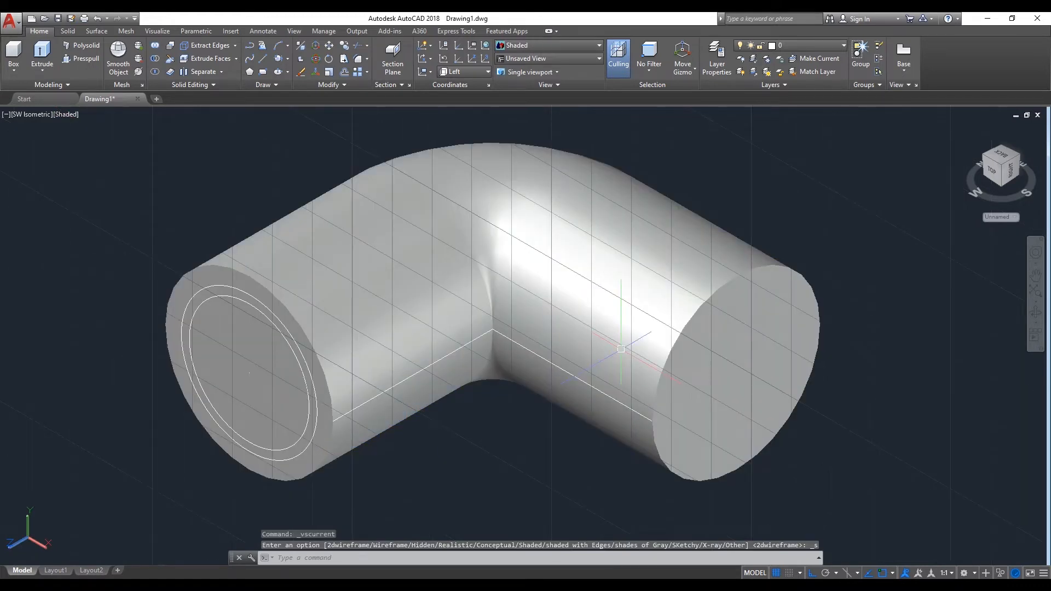
scroll(621, 348, "down", 4)
scroll(620, 349, "up", 3)
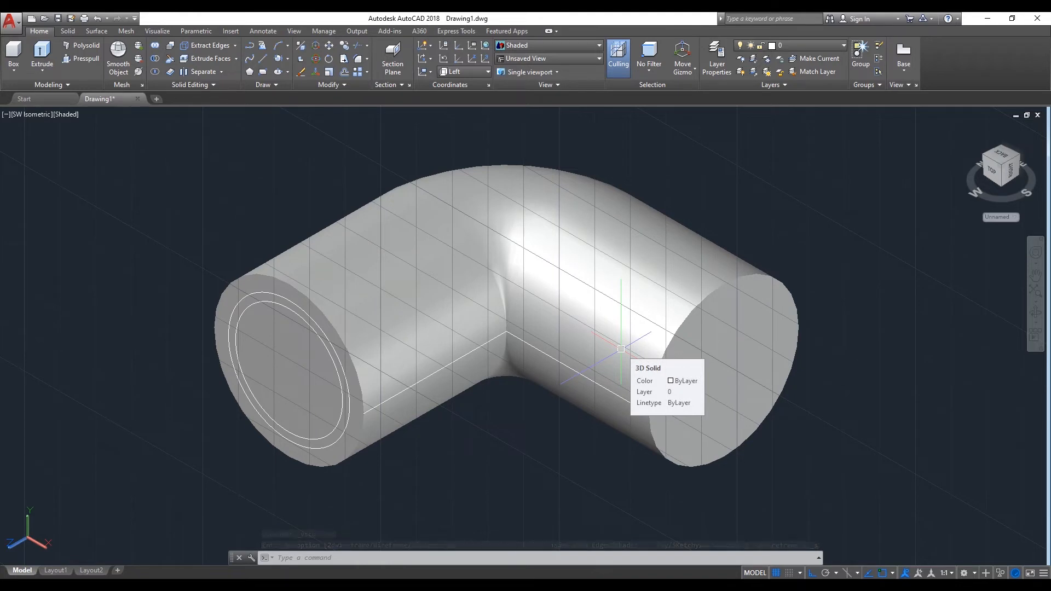
scroll(621, 349, "down", 1)
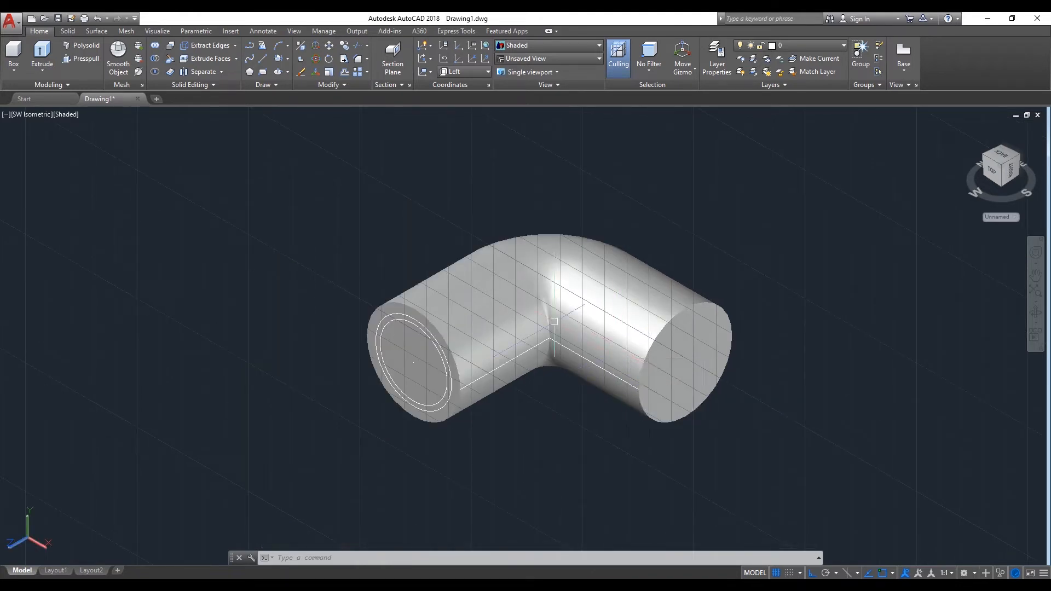
left_click(74, 114)
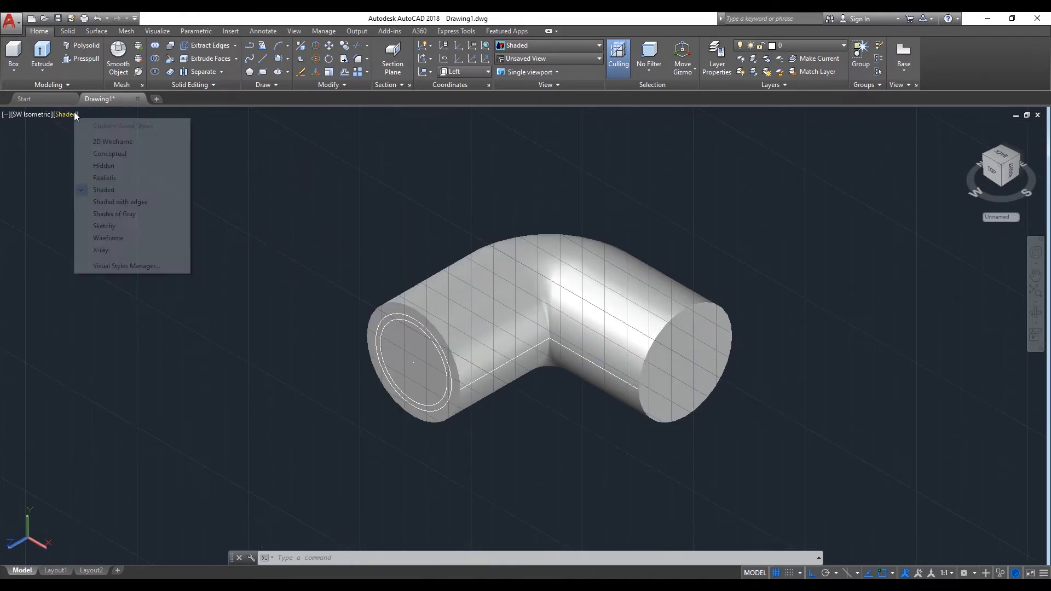
left_click(111, 142)
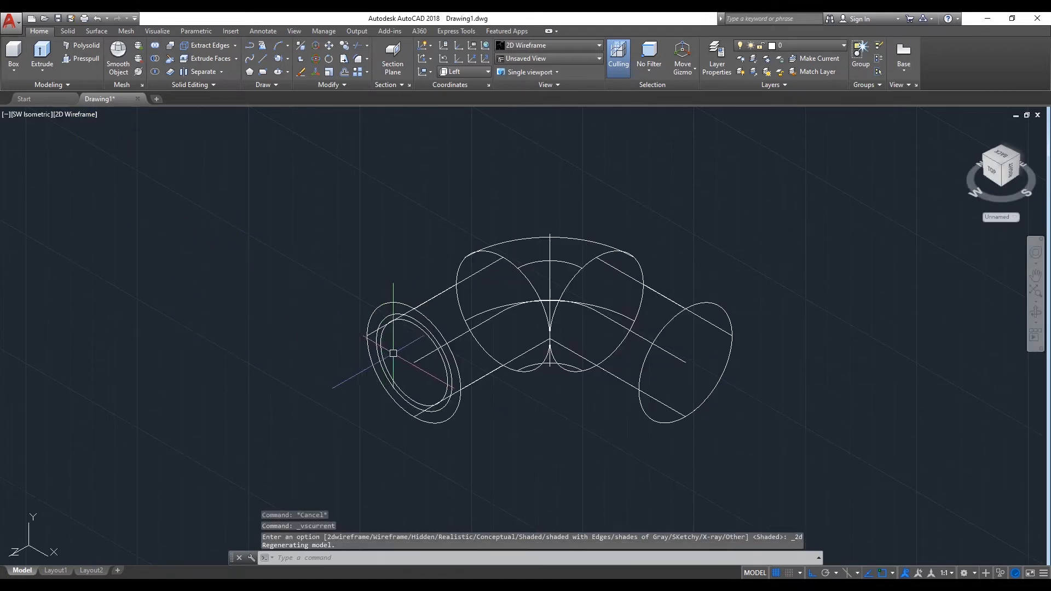
Sweep the smallest circle along the middle polyline, using that polyline's left end as the base point
scroll(401, 352, "up", 1)
middle_click_drag(422, 363, 345, 355)
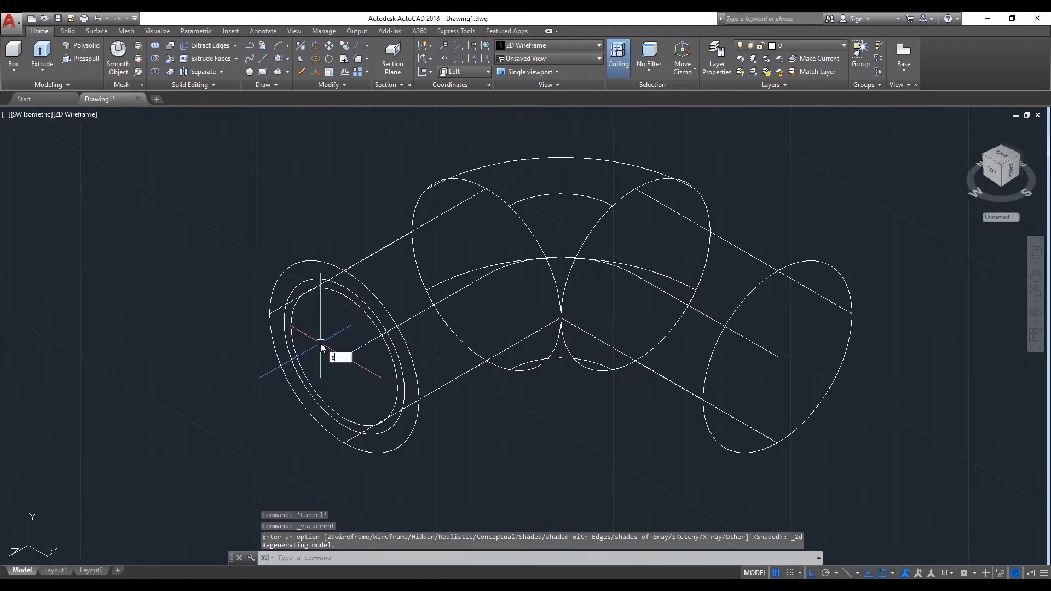
type("p")
key("Return")
left_click(334, 404)
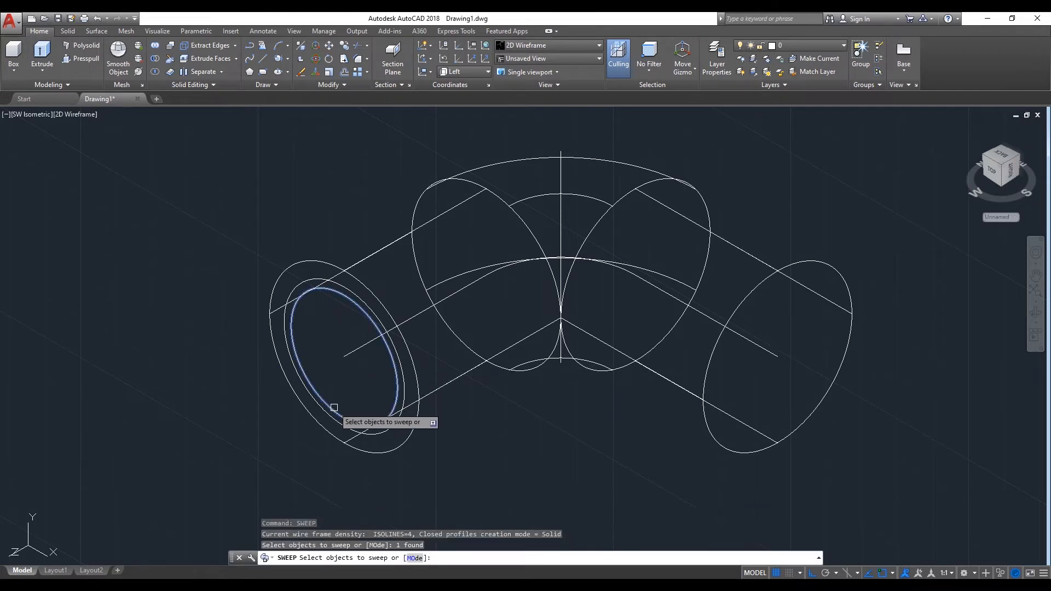
right_click(355, 384)
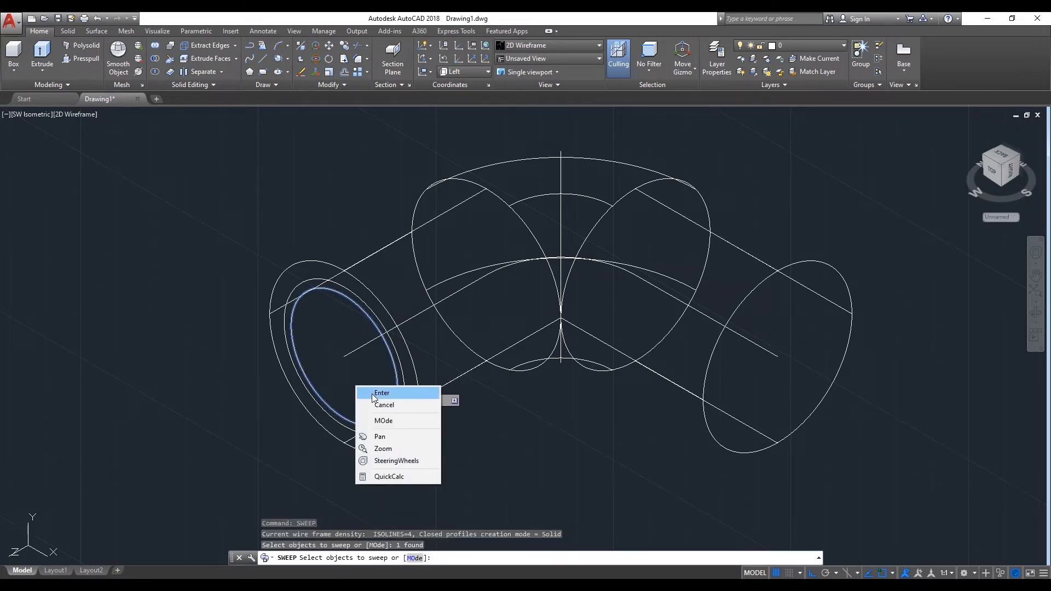
left_click(372, 398)
right_click(371, 395)
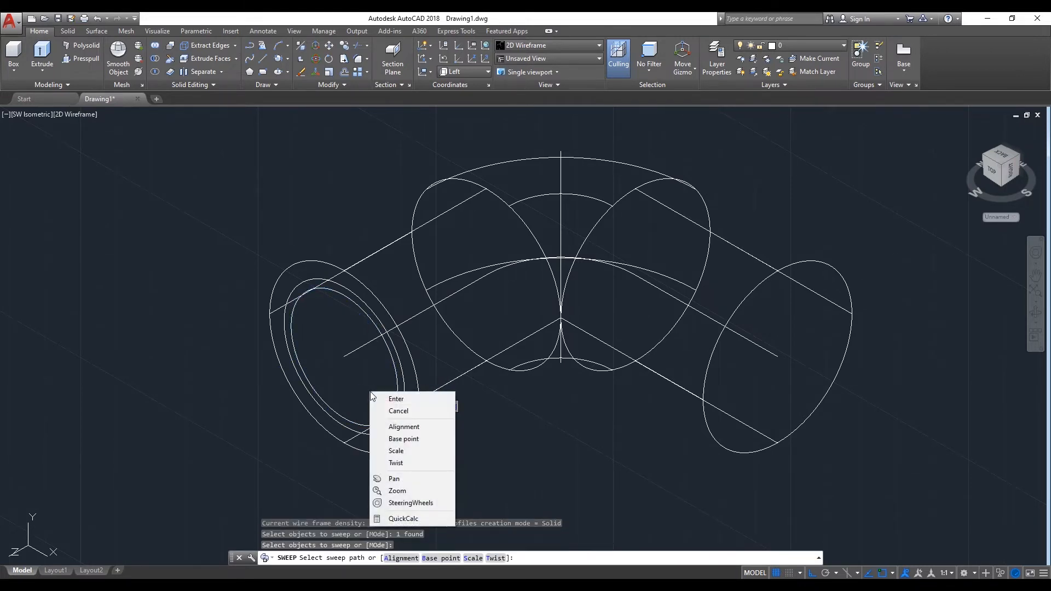
left_click(421, 438)
left_click(344, 358)
left_click(347, 357)
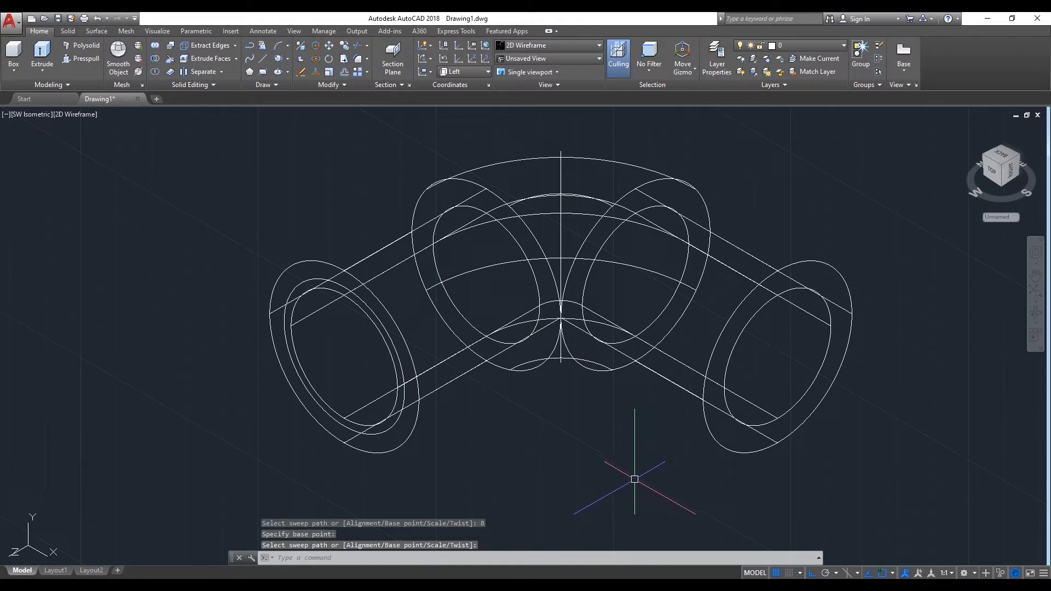
Subtract the inner swept solid from the outer swept bend to hollow out the pipe
type("SU")
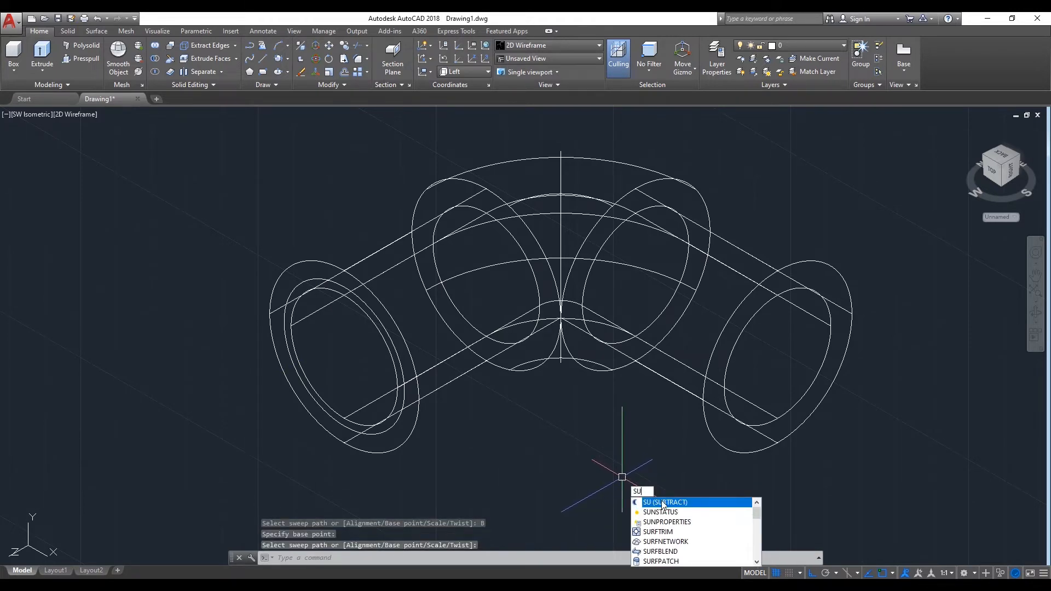
left_click(662, 503)
left_click(415, 436)
key("Return")
left_click(406, 403)
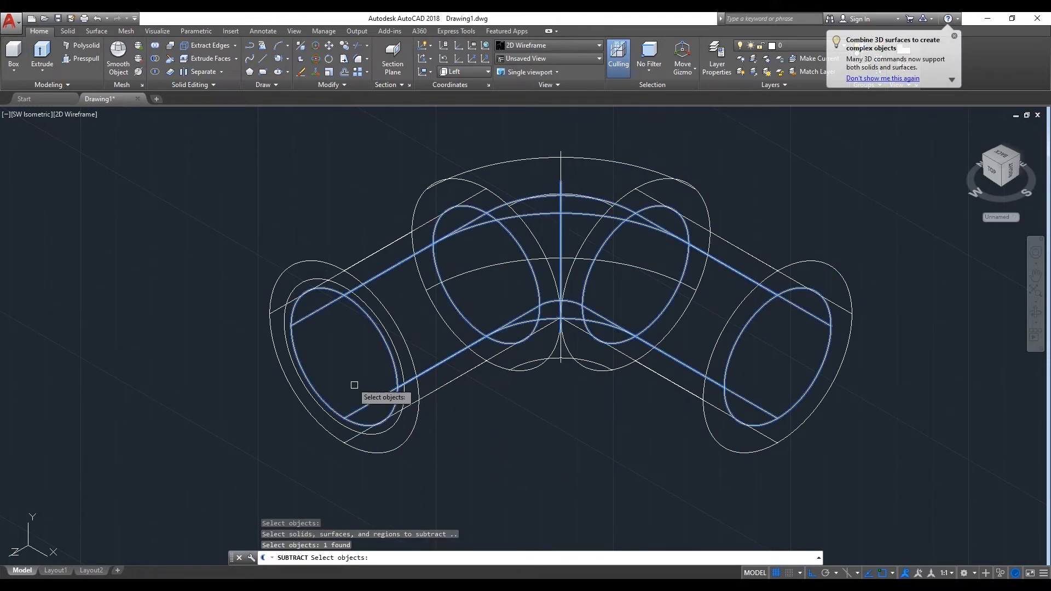
key("Return")
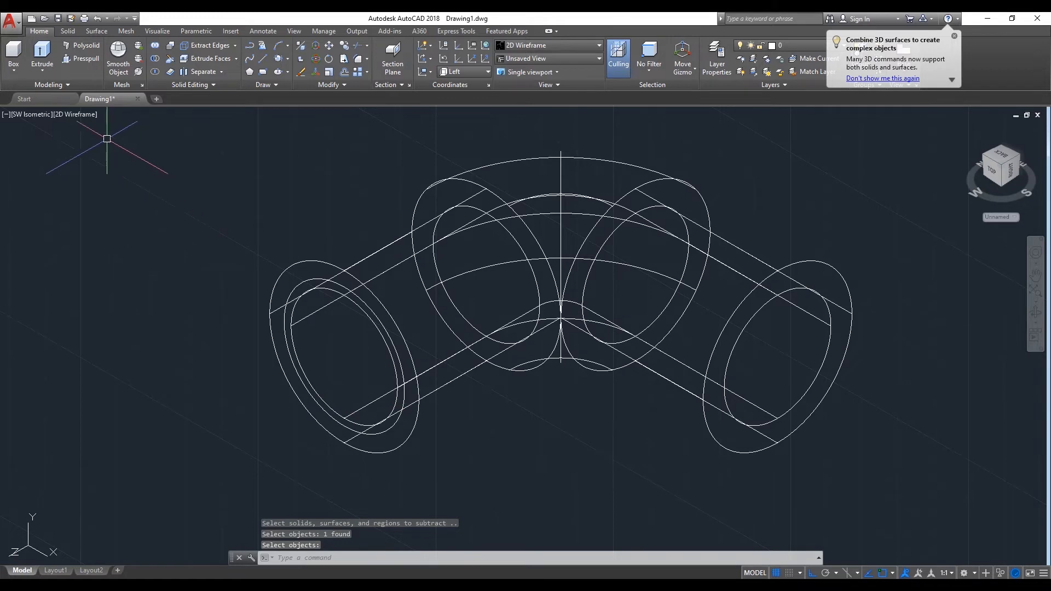
Display the hollow pipe bend in the Shaded visual style
left_click(90, 115)
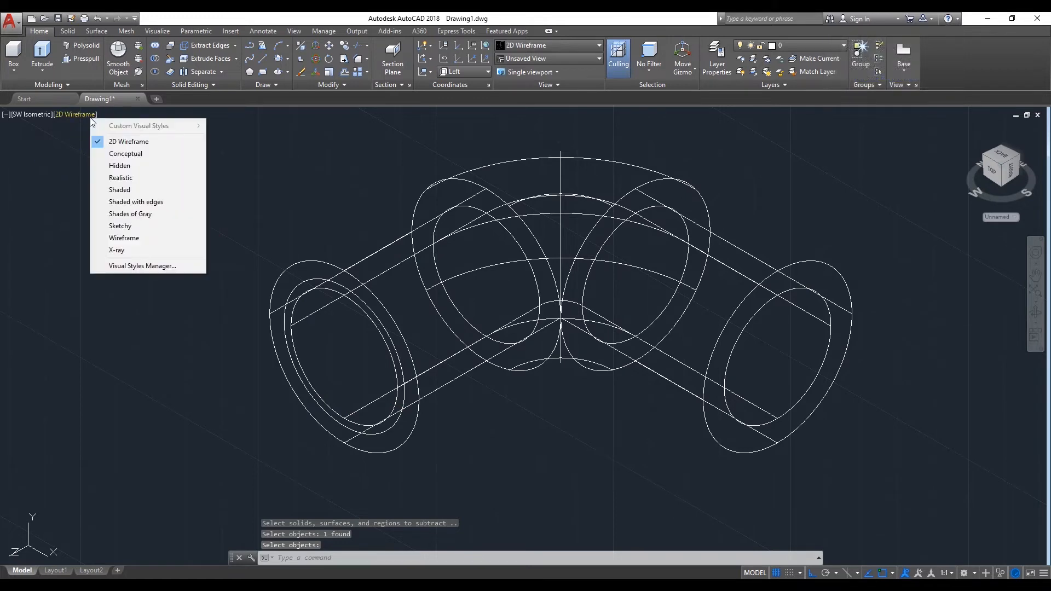
left_click(132, 187)
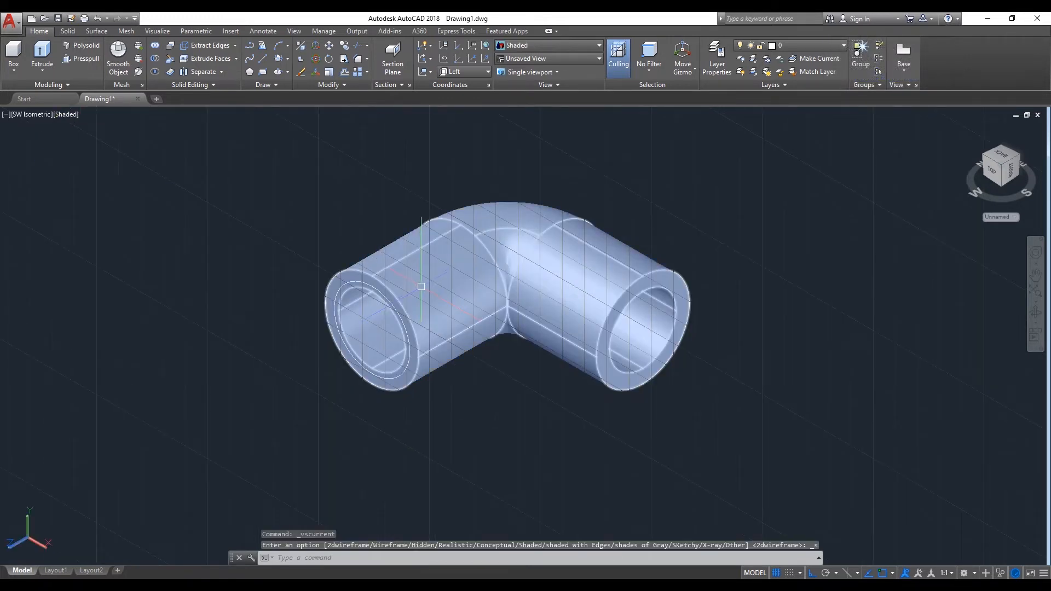
scroll(420, 286, "up", 2)
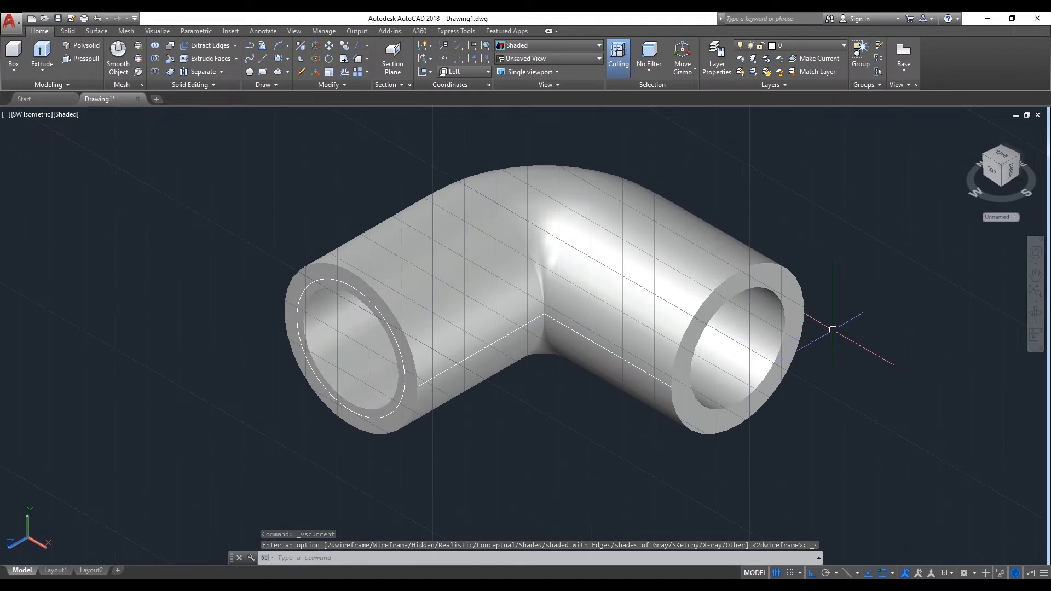
scroll(532, 262, "up", 2)
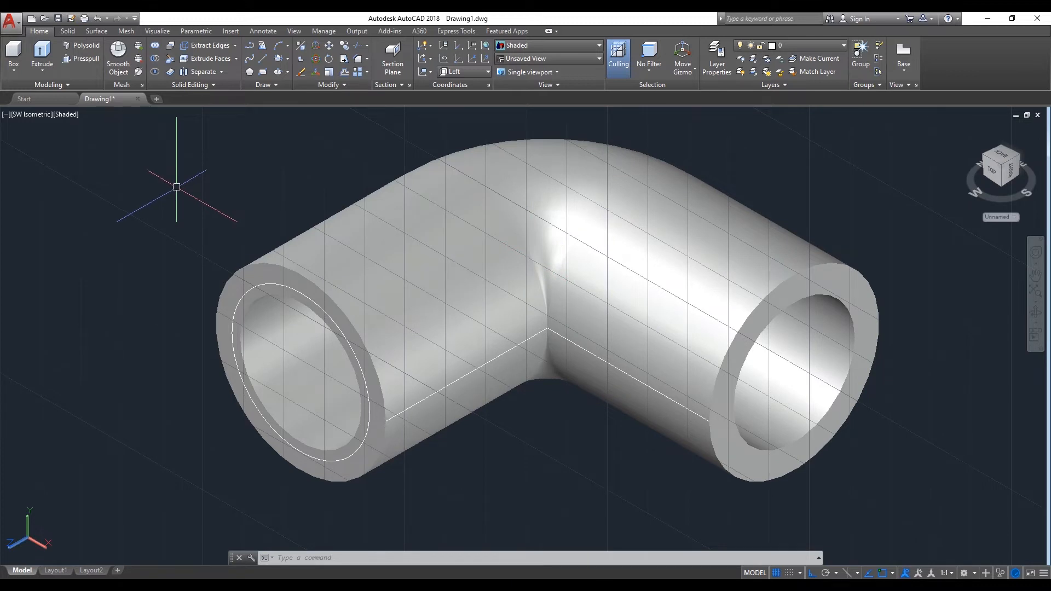
Presspull the ring between the bore and the remaining circle 40 into the pipe's left end to cut a recess
type("re")
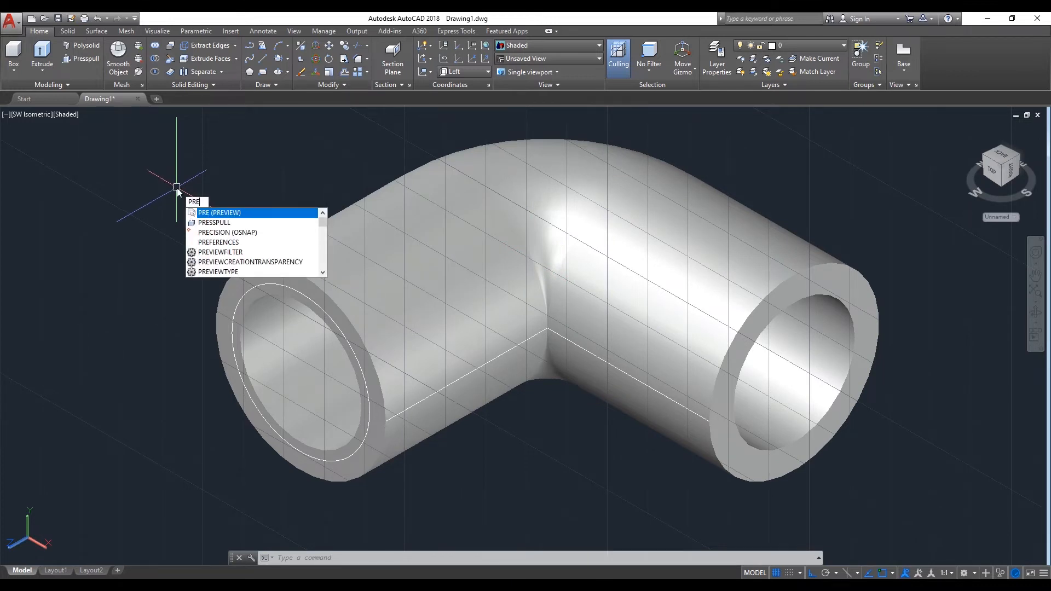
left_click(213, 223)
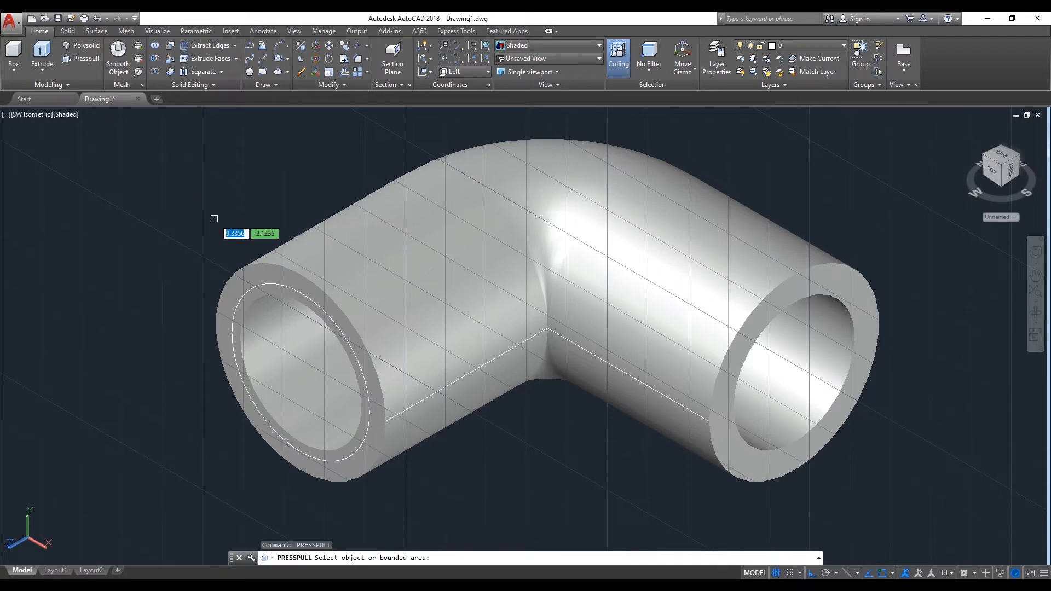
left_click(244, 298)
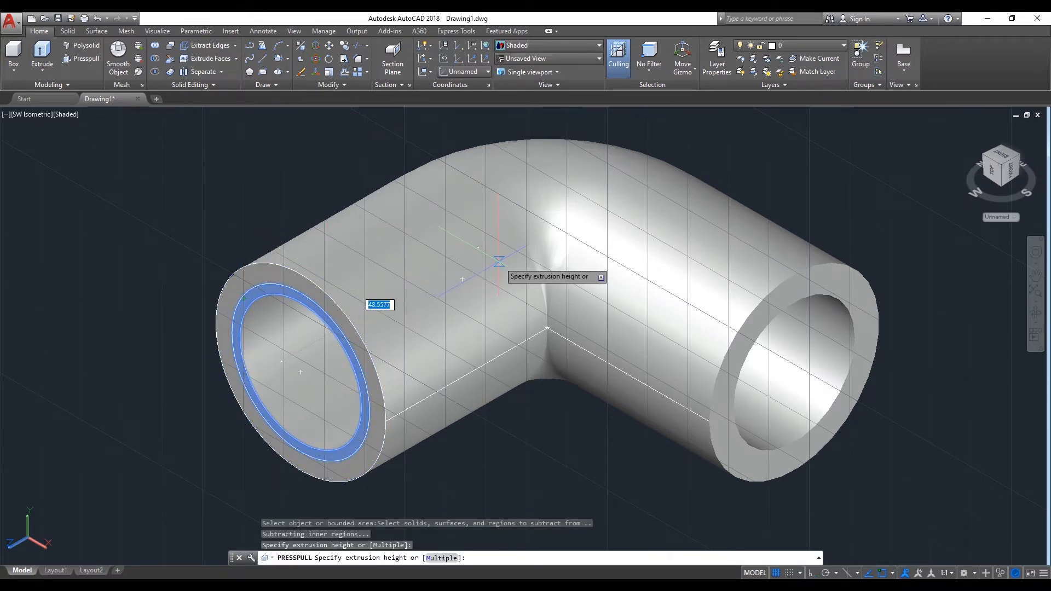
key("Return")
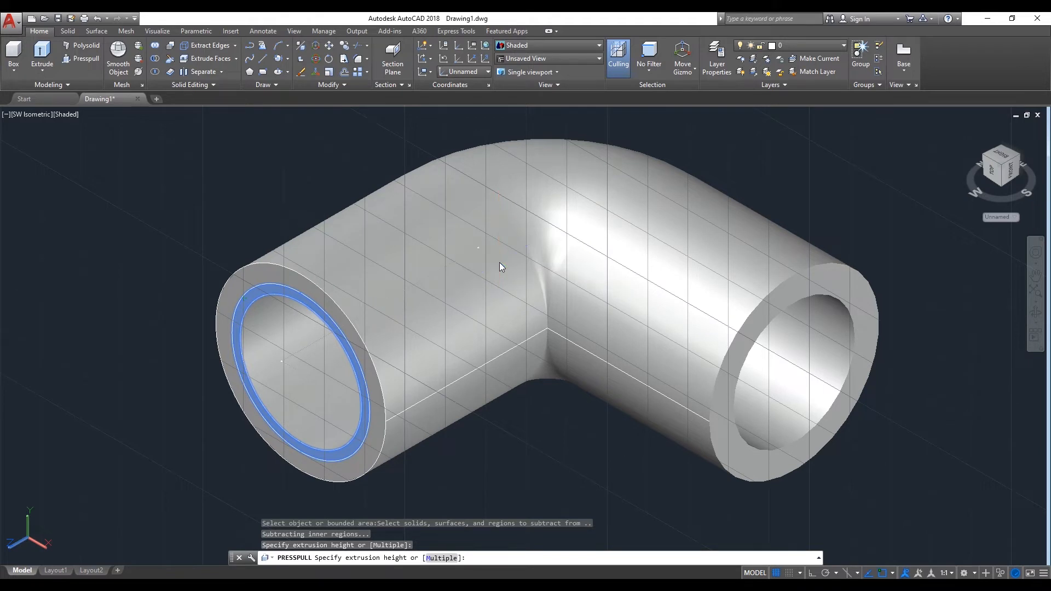
key("Return")
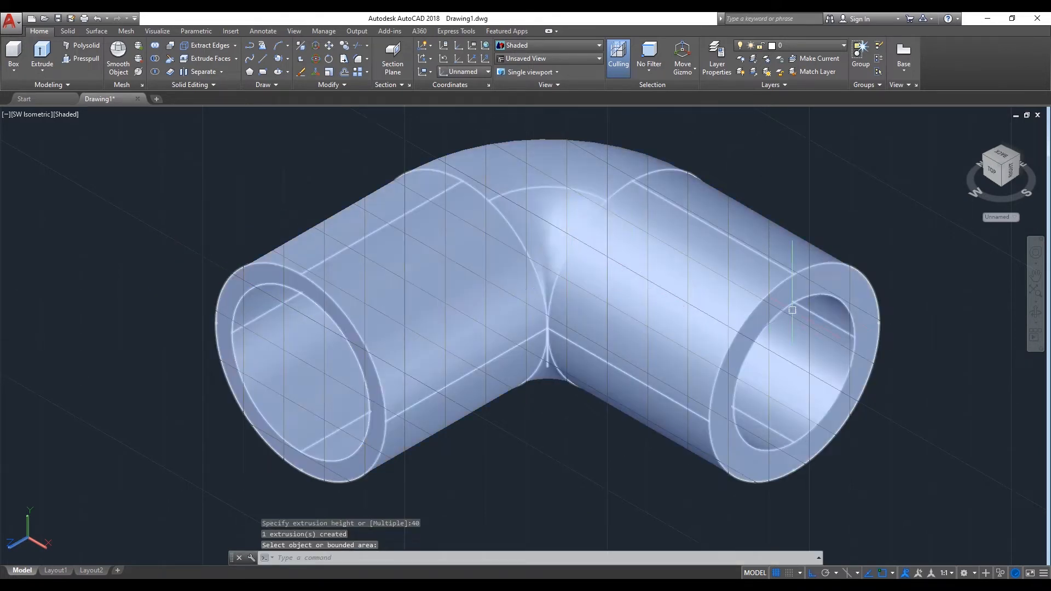
Orbit to a close view into the pipe's left opening to examine the shoulder of the recess
left_click(1034, 312)
left_click_drag(486, 371, 546, 336)
right_click(215, 258)
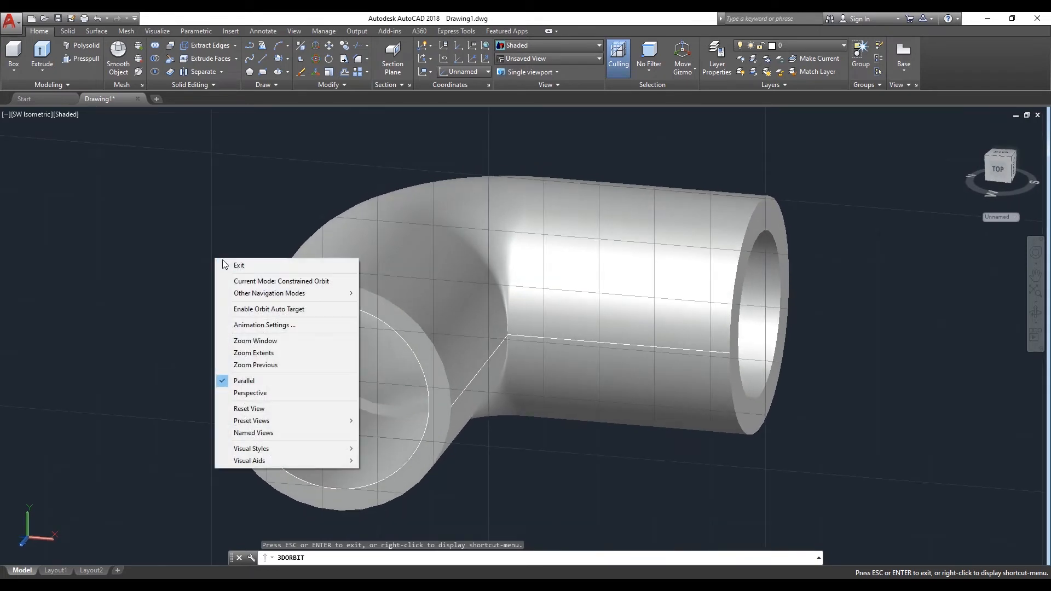
left_click(244, 267)
scroll(357, 403, "up", 2)
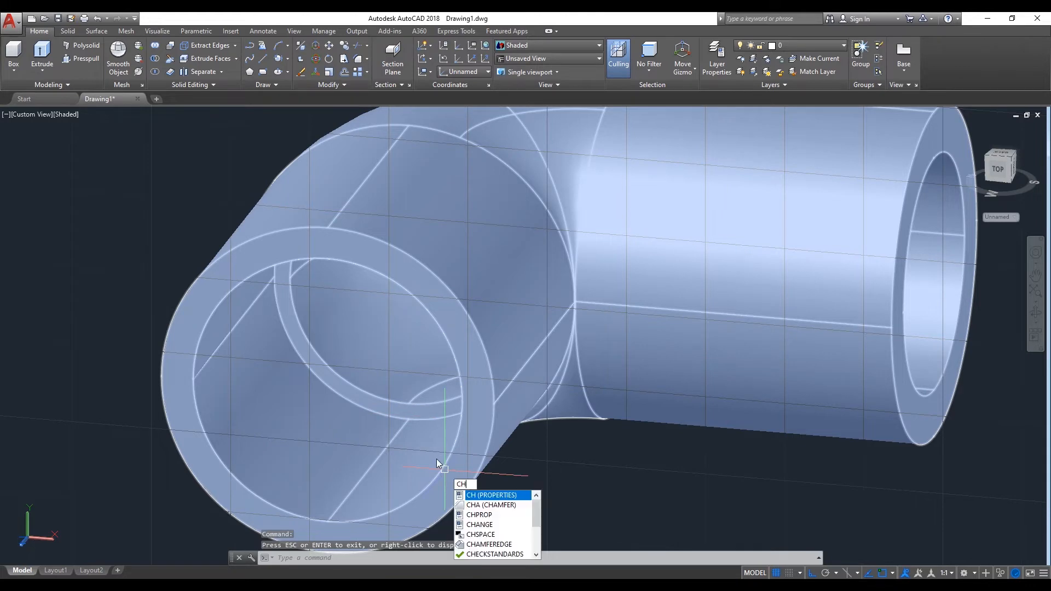
type("ha")
left_click(543, 492)
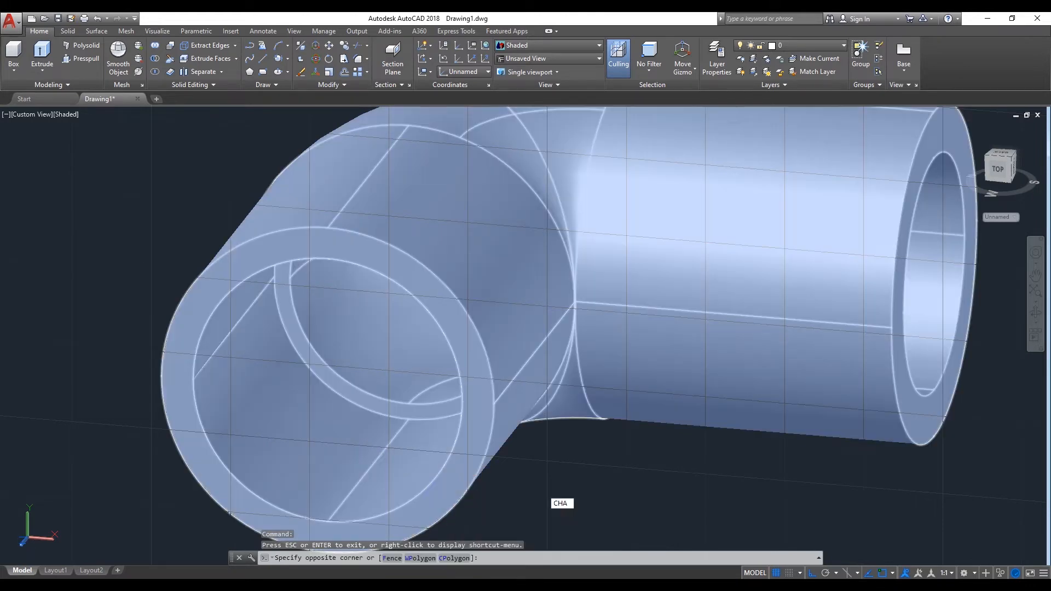
left_click(598, 516)
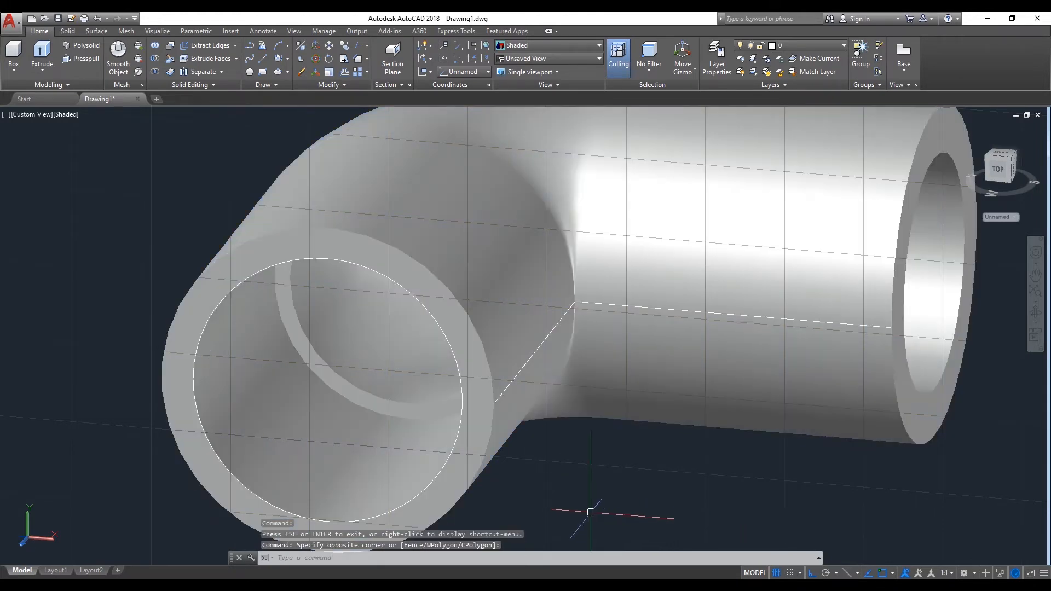
right_click(577, 478)
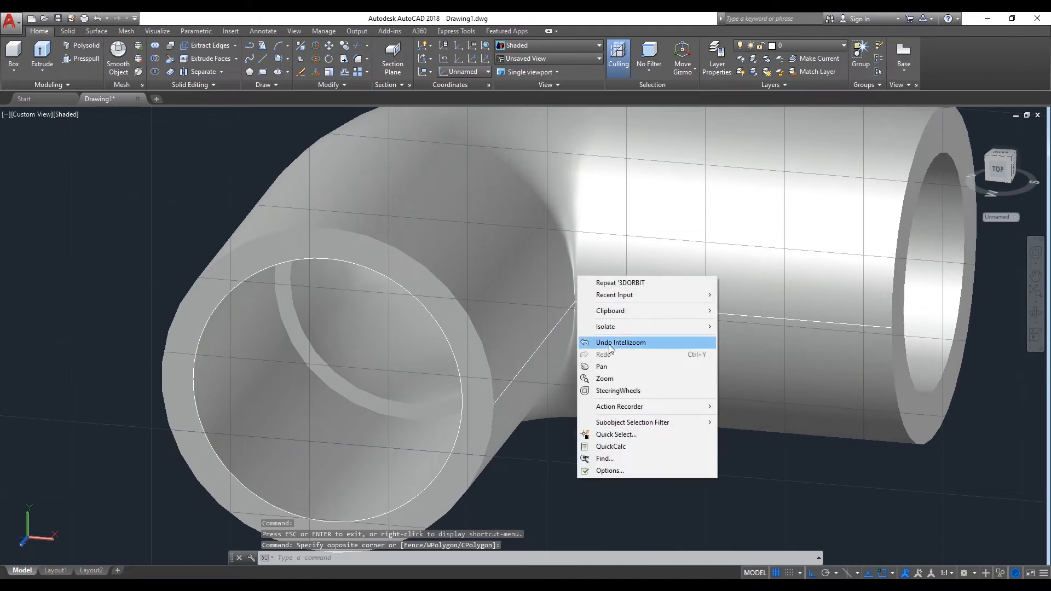
key("Escape")
Chamfer the bore edge at the shoulder inside the left recess with both distances set to 2
type("CHA")
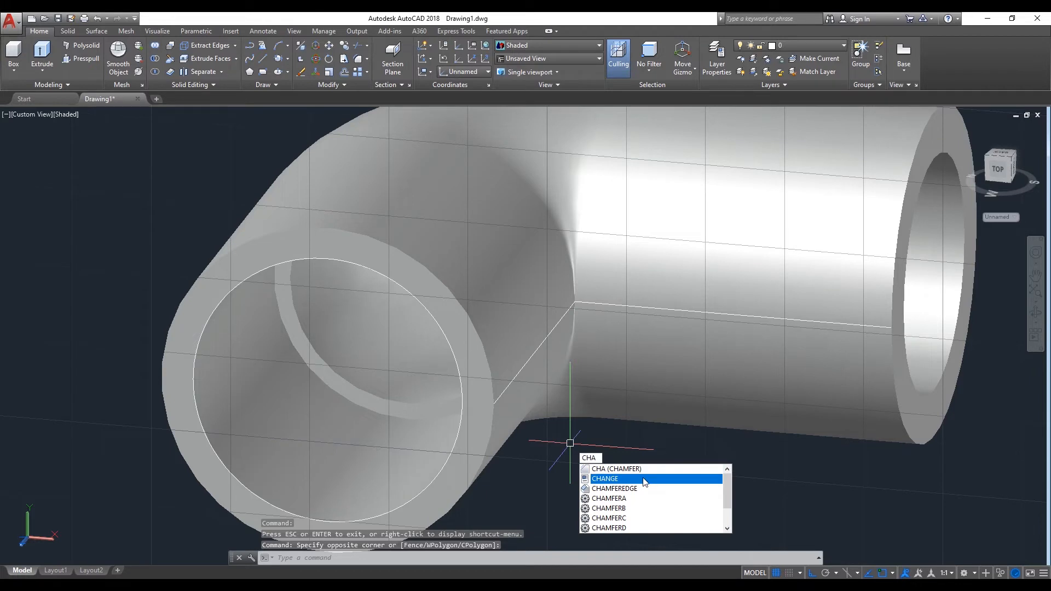
left_click(643, 478)
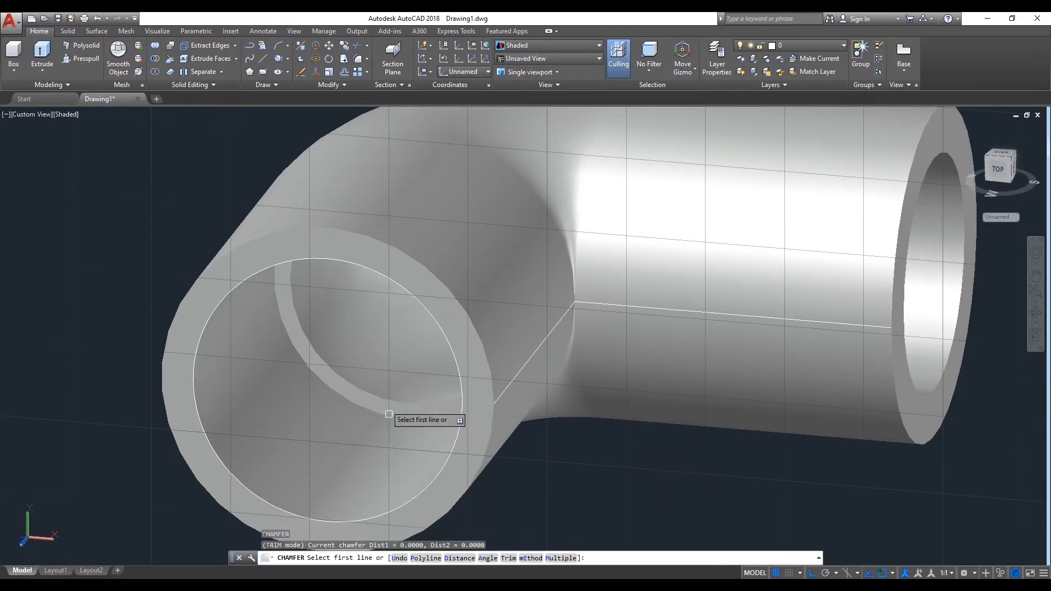
left_click(380, 399)
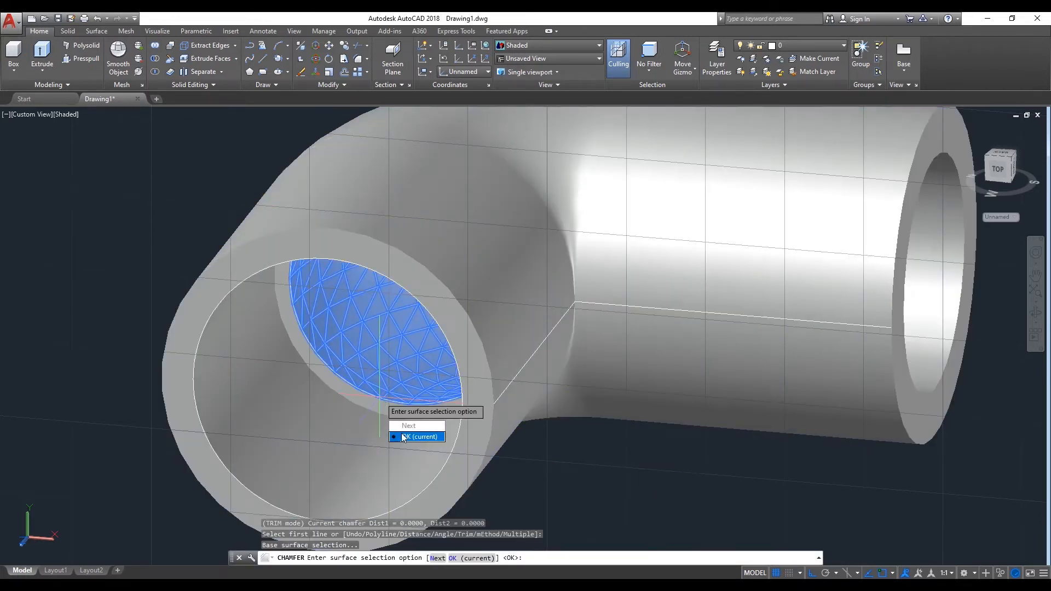
key("Return")
type("2")
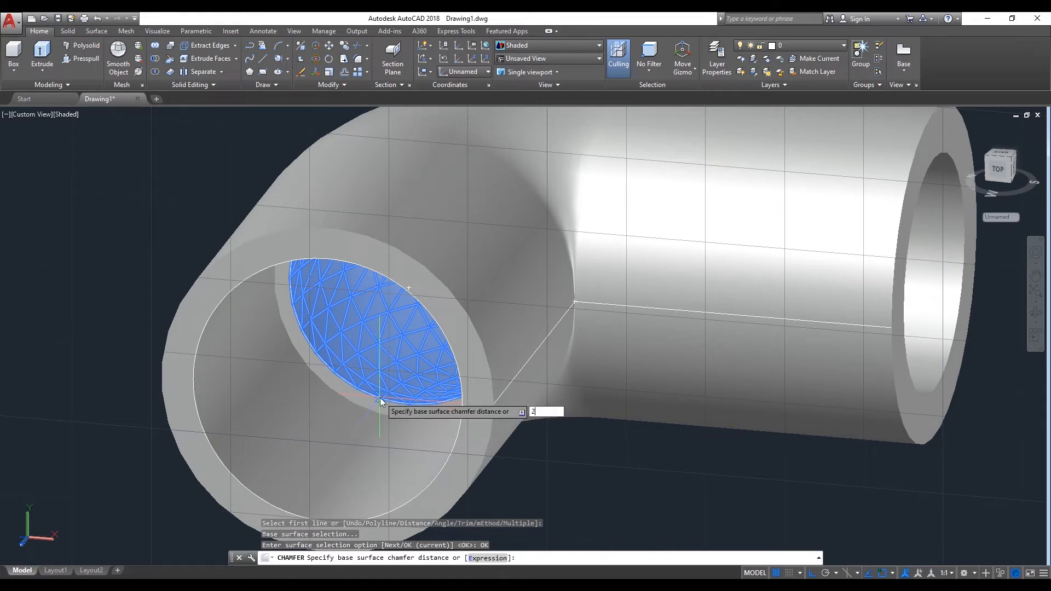
key("Return")
type("2")
key("Return")
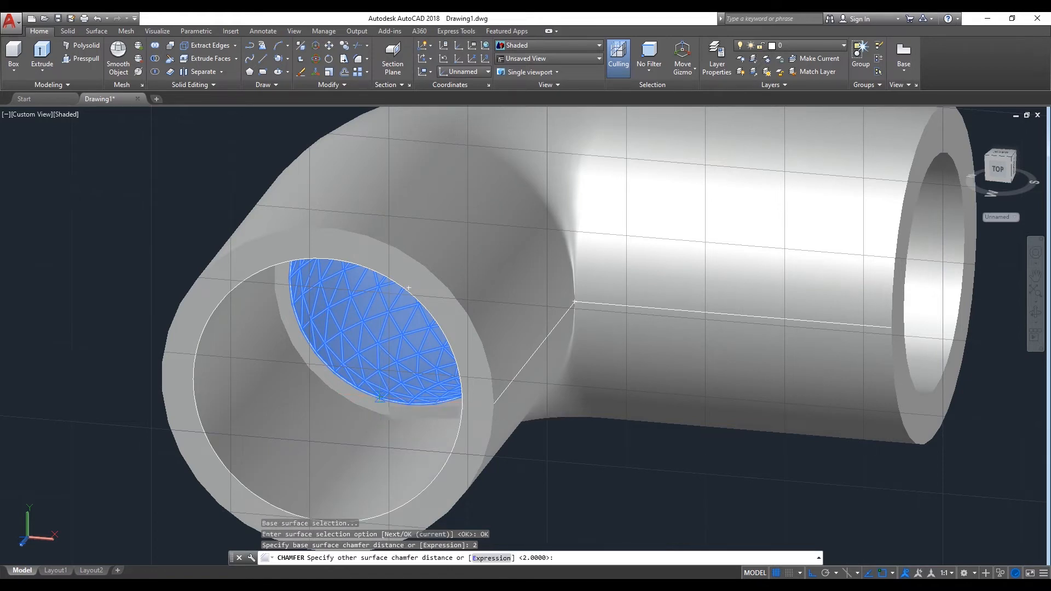
left_click(380, 399)
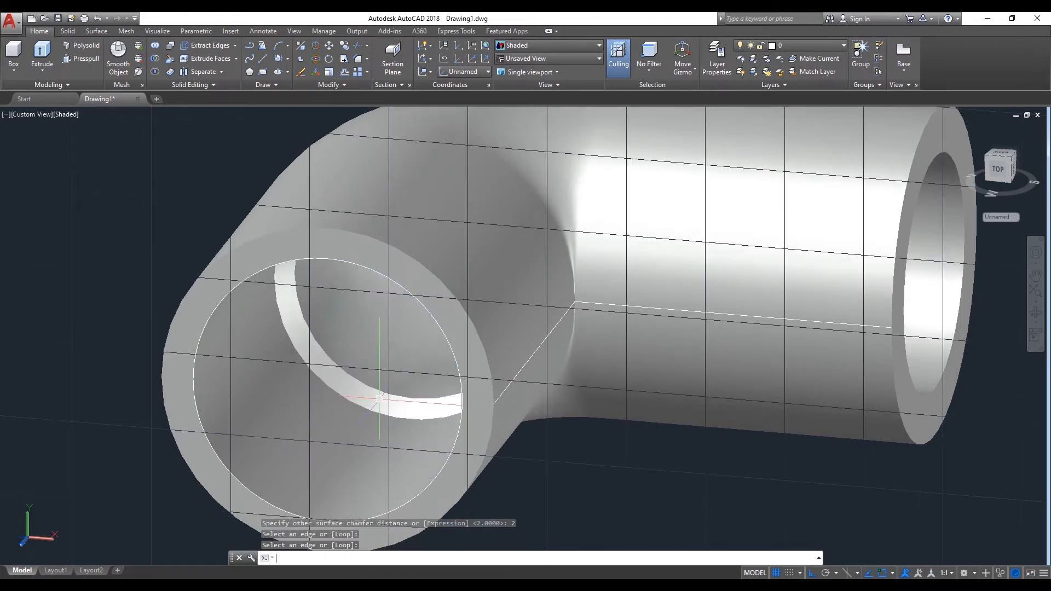
key("Return")
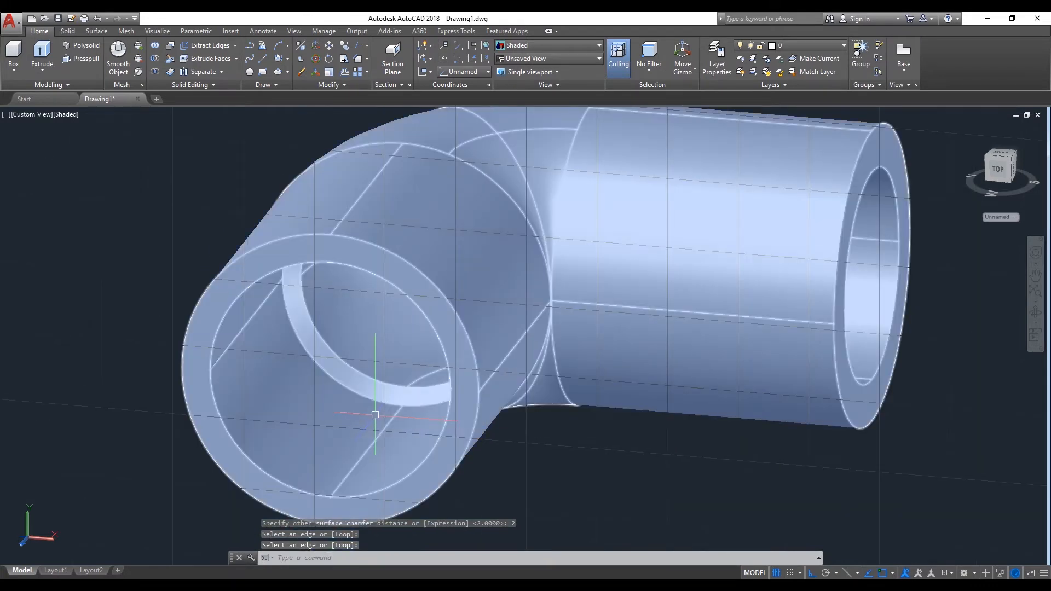
Set the UCS to the Front orientation and turn the model so the pipe's other open end faces the view
mouse_move(354, 411)
middle_mouse_down("shift")
mouse_move(449, 388)
mouse_move(347, 385)
mouse_move(337, 406)
mouse_move(345, 416)
mouse_move(353, 405)
mouse_move(350, 424)
middle_mouse_up("shift")
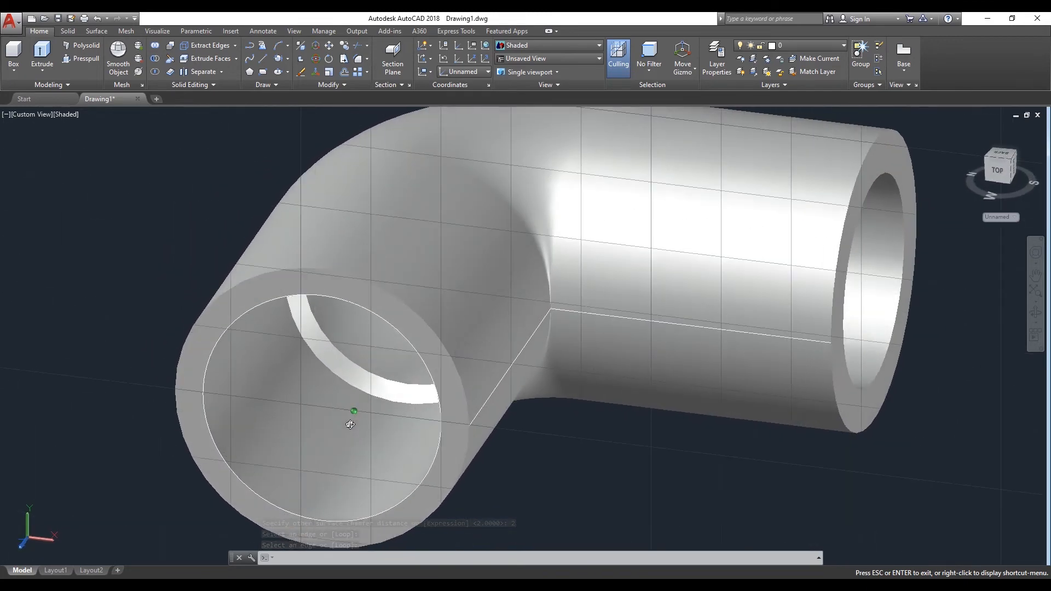
scroll(373, 386, "down", 5)
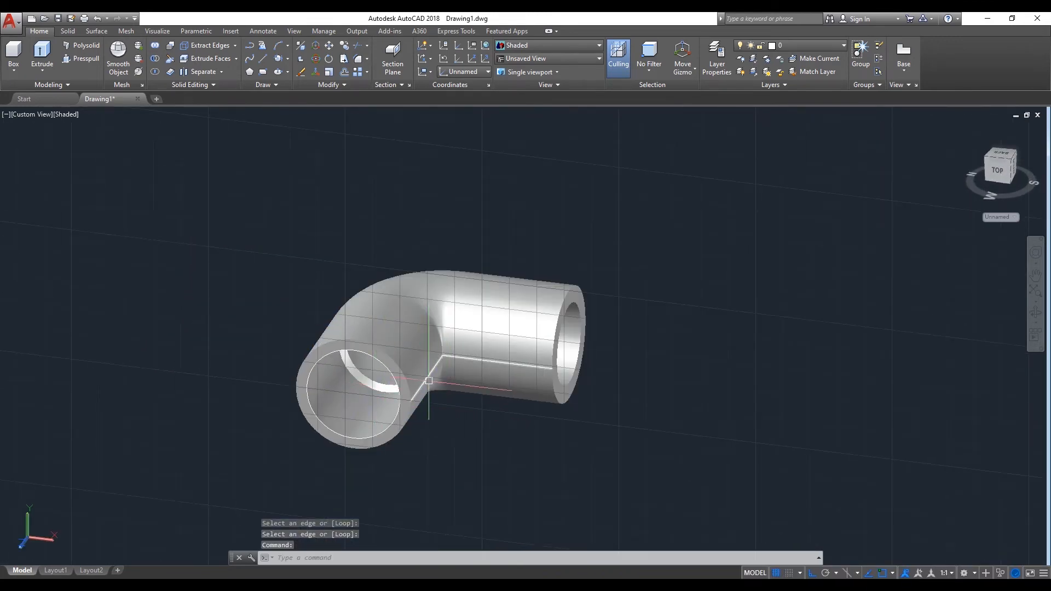
left_click(475, 71)
left_click(464, 82)
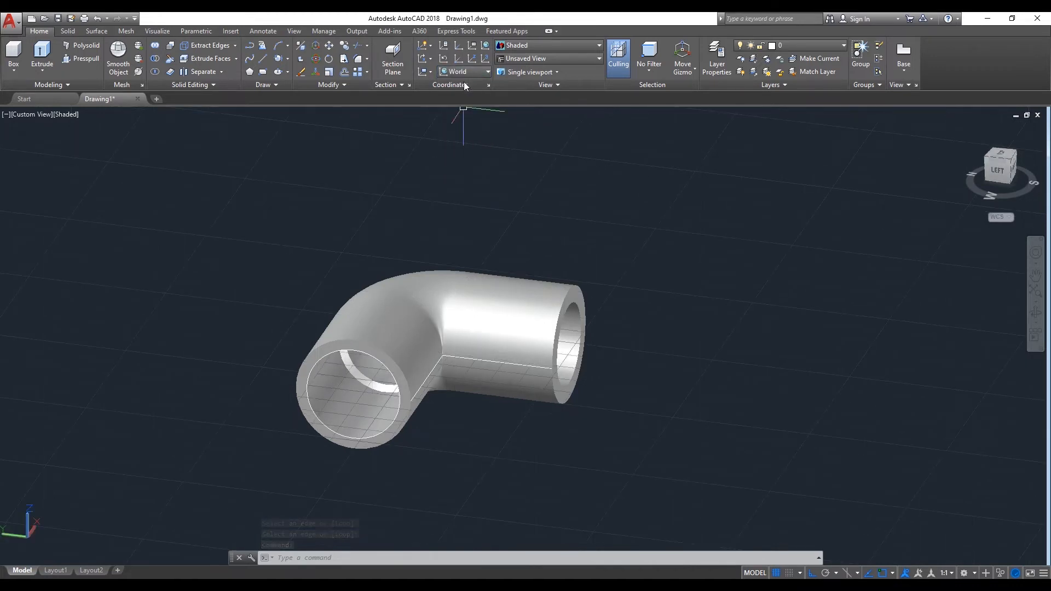
left_click(477, 70)
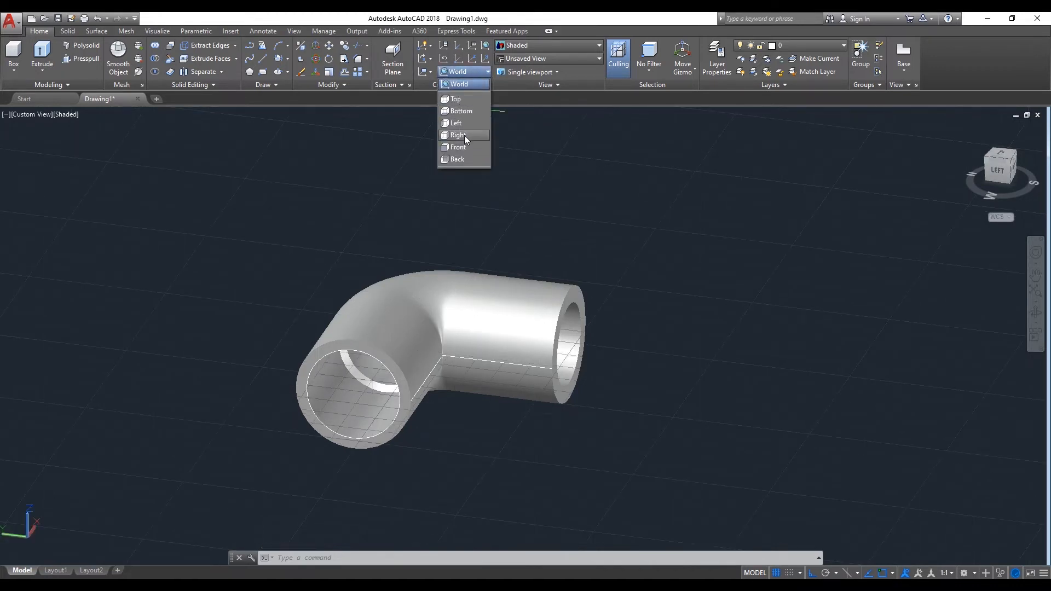
left_click(467, 146)
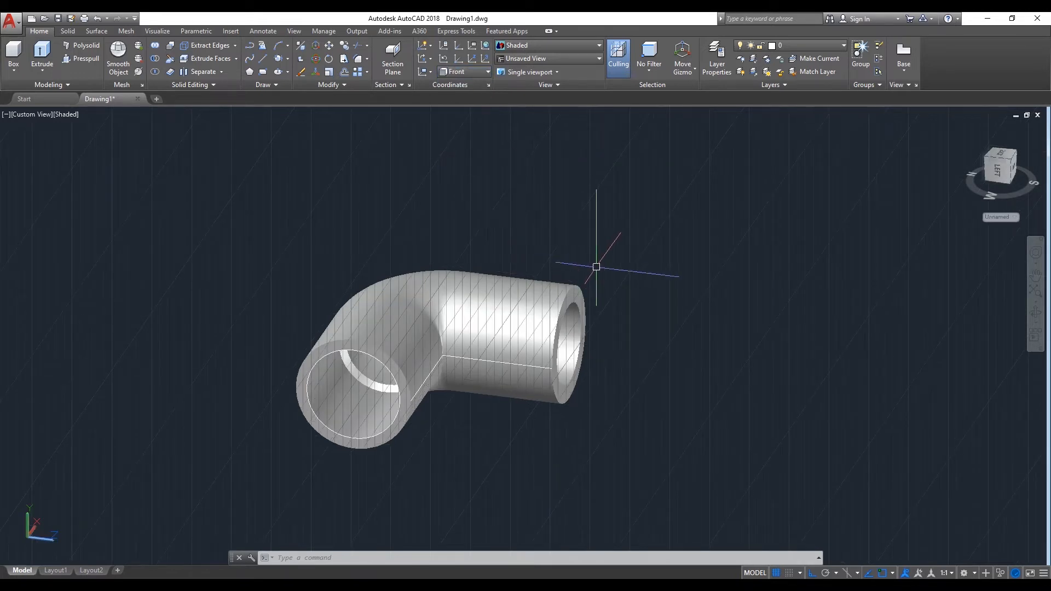
middle_click_drag(651, 367, 566, 365, "shift")
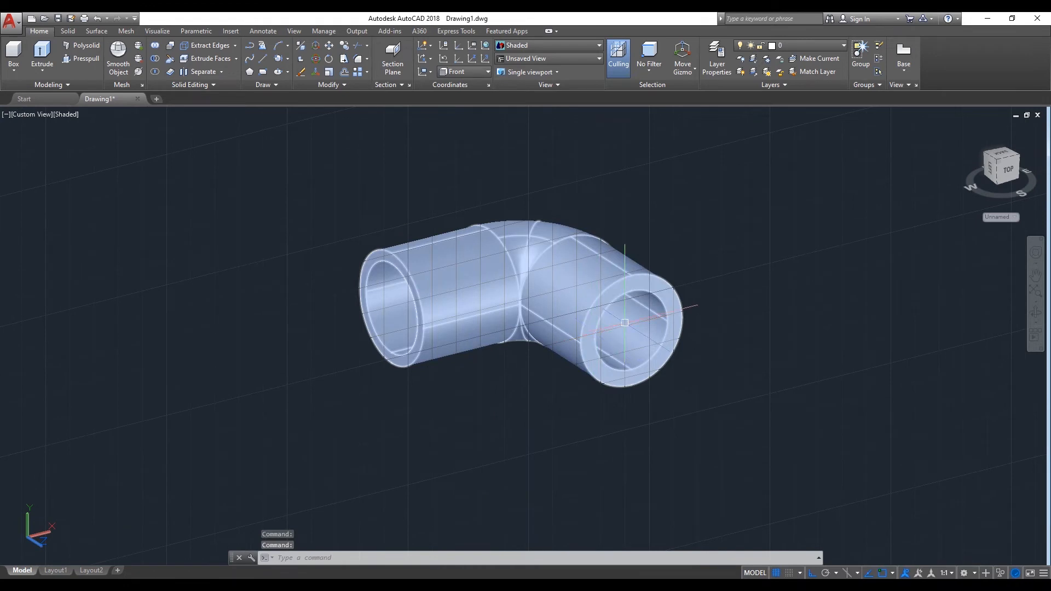
Display the pipe bend in the 2D Wireframe visual style
scroll(625, 333, "up", 2)
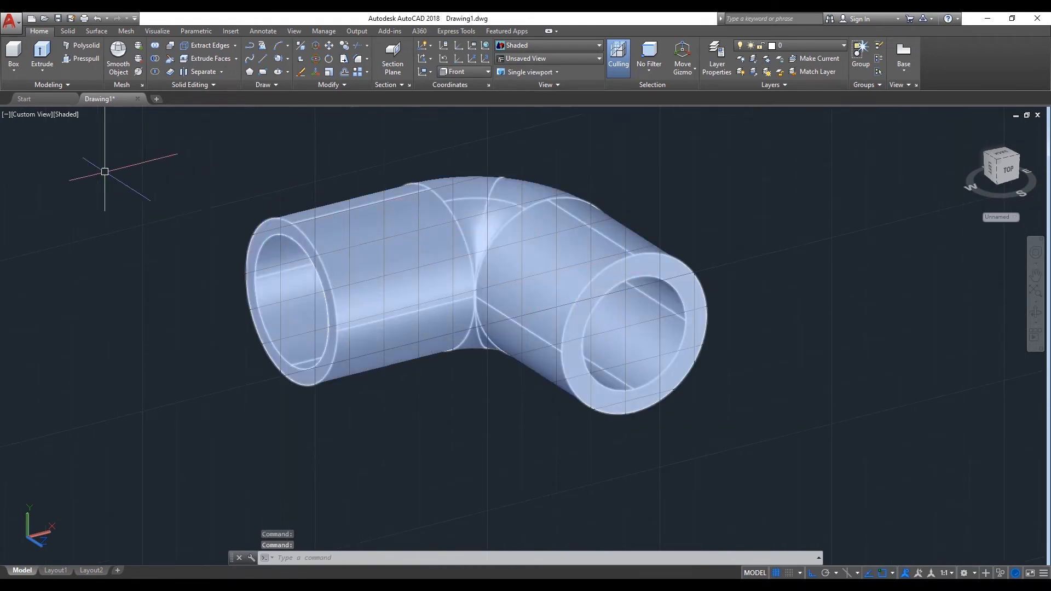
left_click(67, 113)
left_click(90, 141)
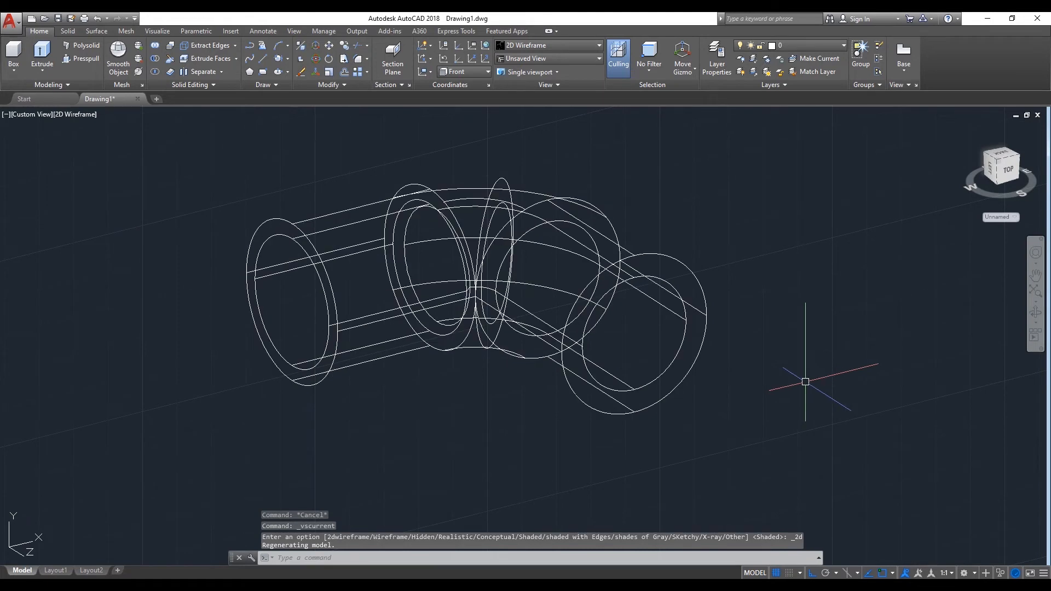
Draw a circle of diameter 30 centred on the pipe's unrecessed right opening
type("c")
left_click(847, 407)
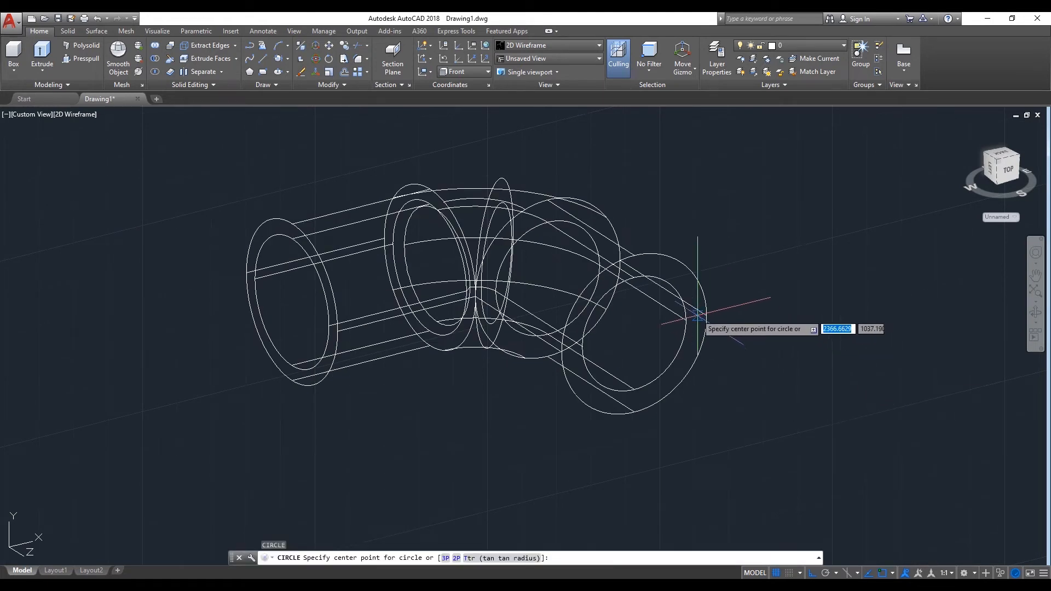
left_click(634, 334)
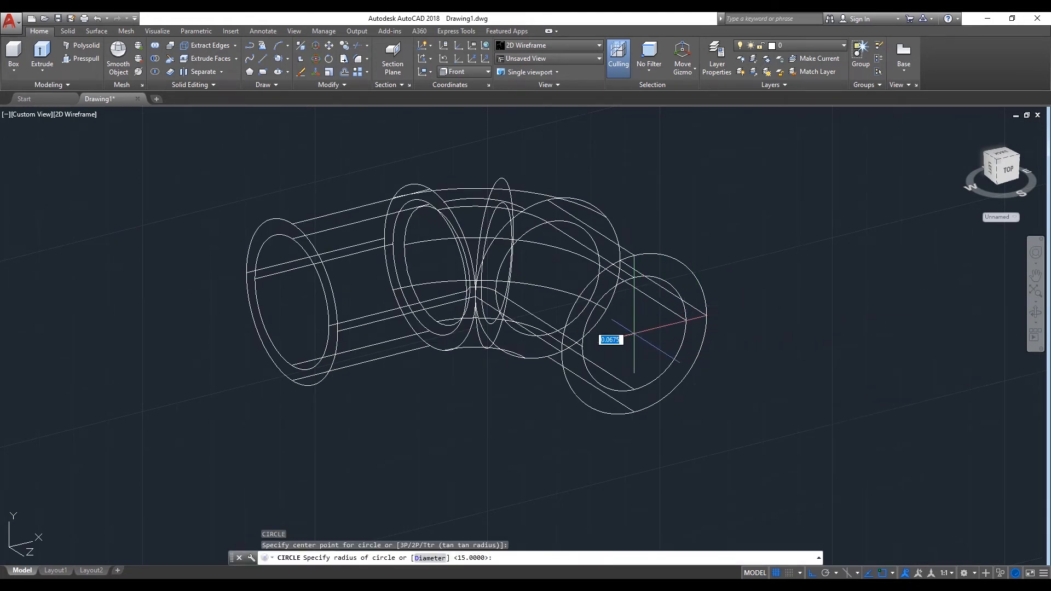
type("d")
key("Return")
type("30")
key("Return")
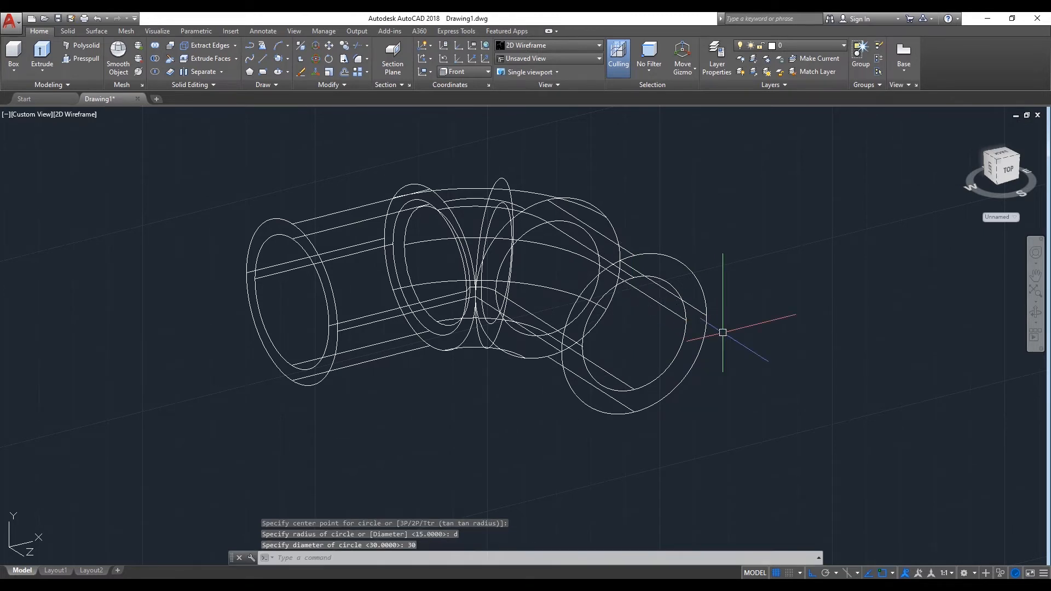
Erase the circle of diameter 30 from the right opening
left_click(662, 369)
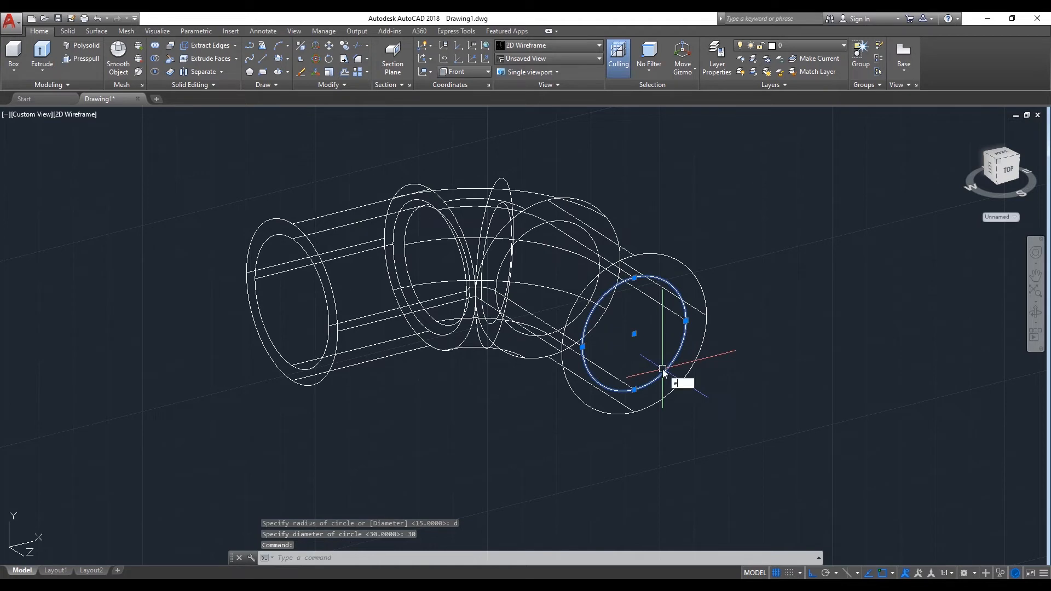
type("e")
key("Return")
Draw a circle of diameter 34 centred on the pipe's right opening and restore the Shaded visual style
type("c")
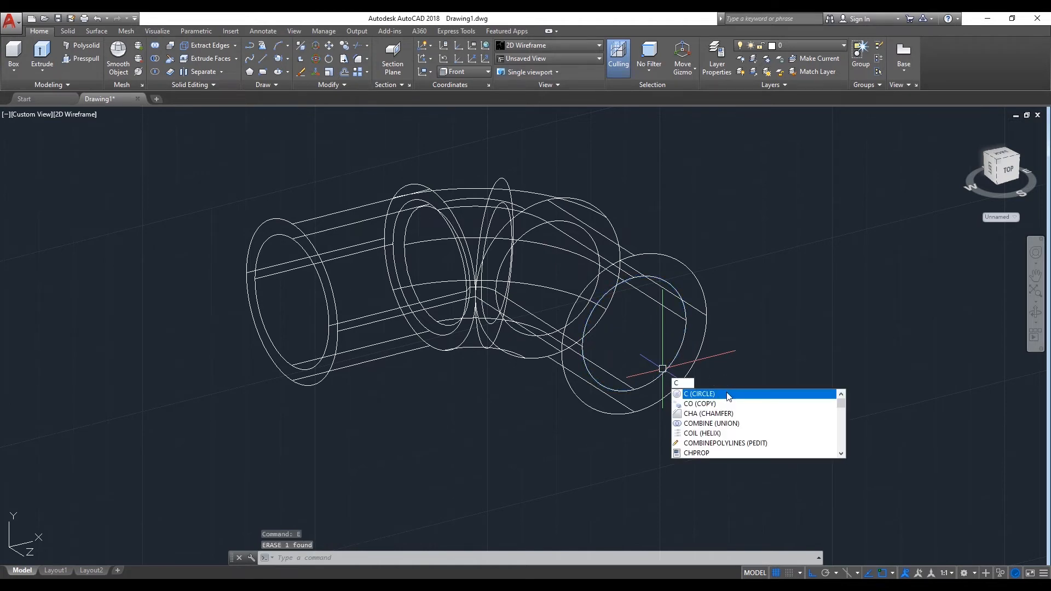
left_click(728, 394)
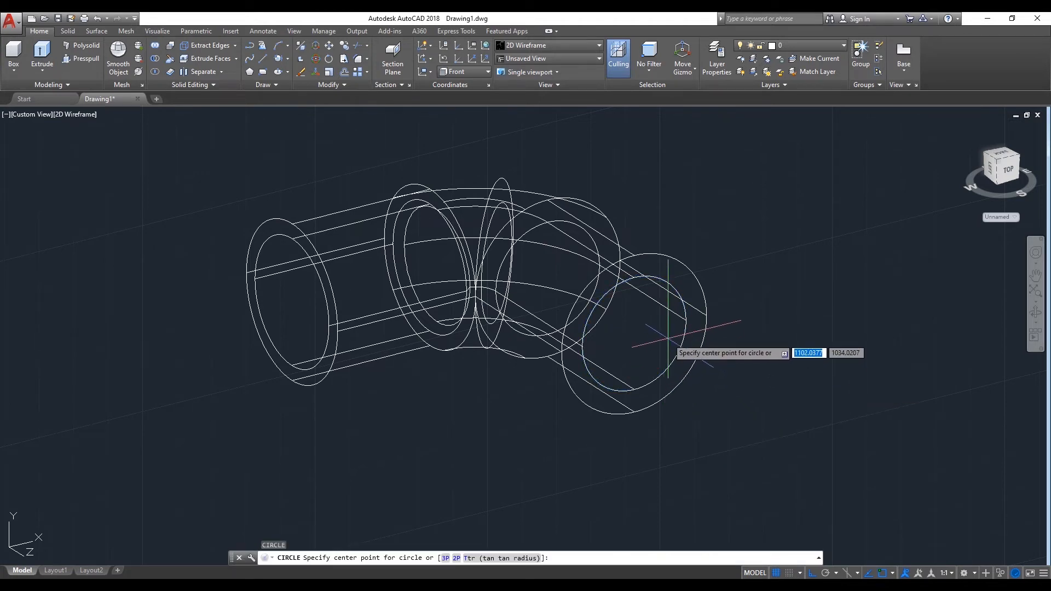
left_click(634, 333)
type("d")
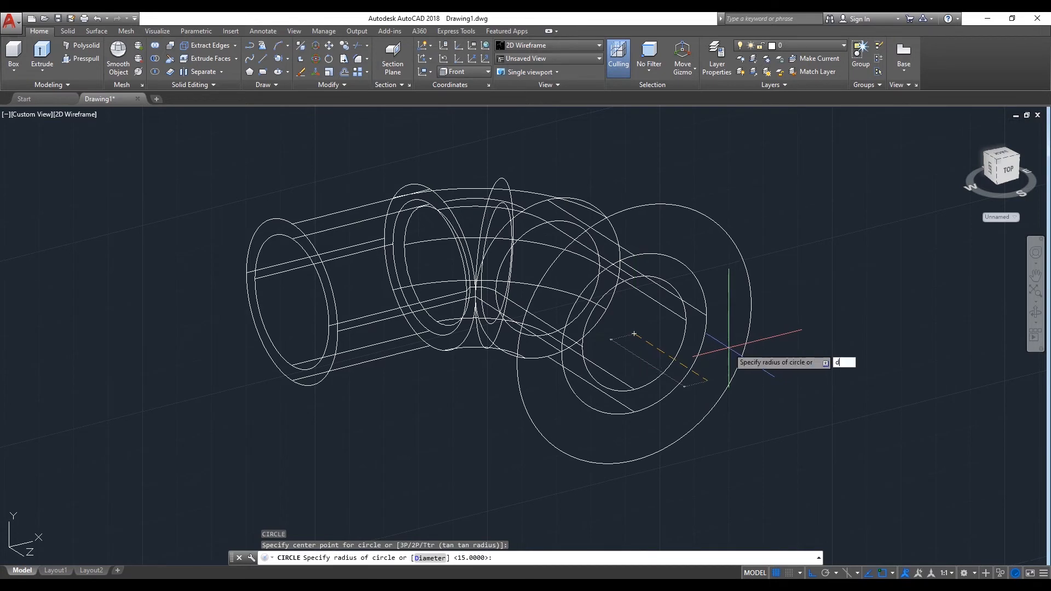
key("Return")
type("34")
key("Return")
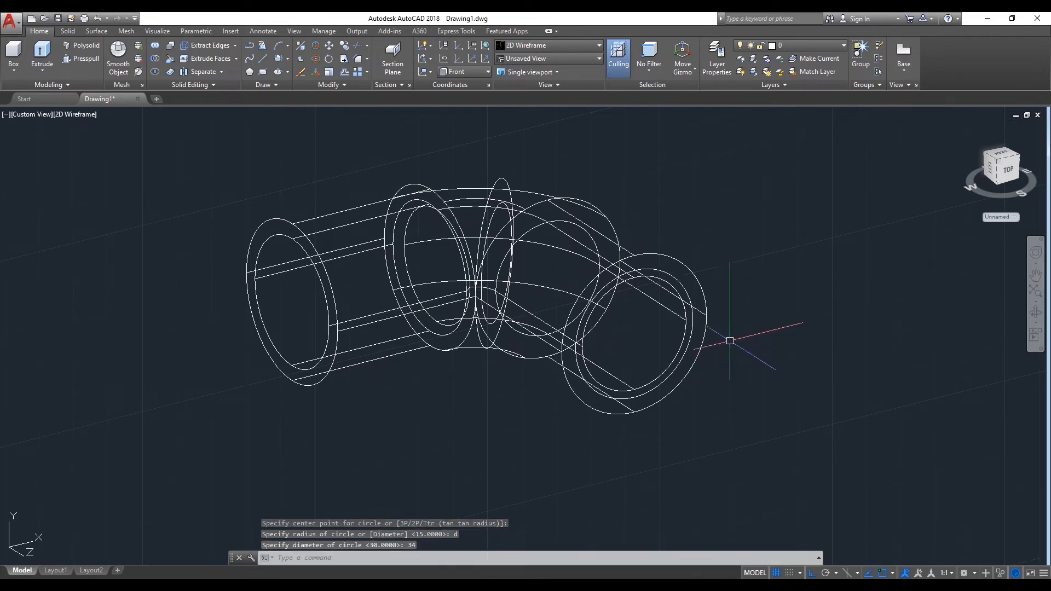
left_click(81, 114)
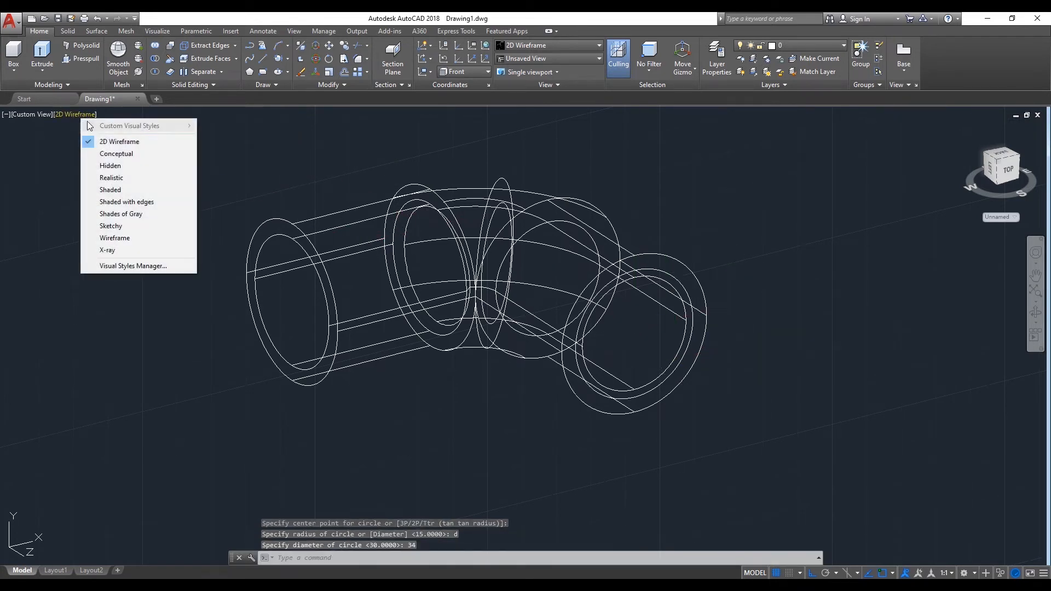
left_click(123, 189)
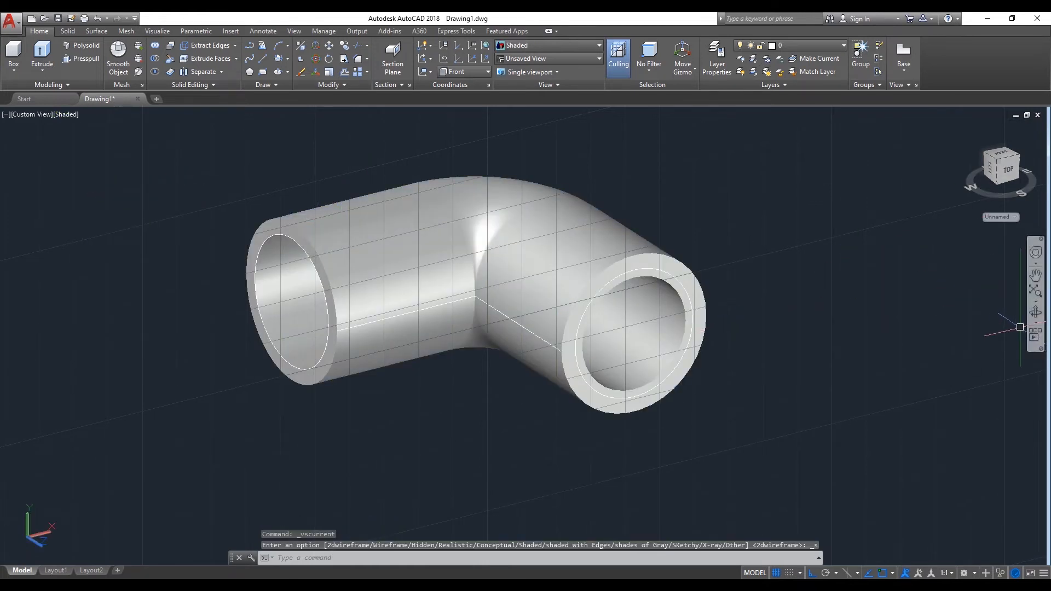
Presspull the ring between the bore and the diameter 34 circle 40 into the pipe's right end to cut a recess
left_click(1036, 315)
left_click_drag(788, 348, 828, 364)
scroll(745, 368, "up", 3)
right_click(726, 251)
left_click(748, 257)
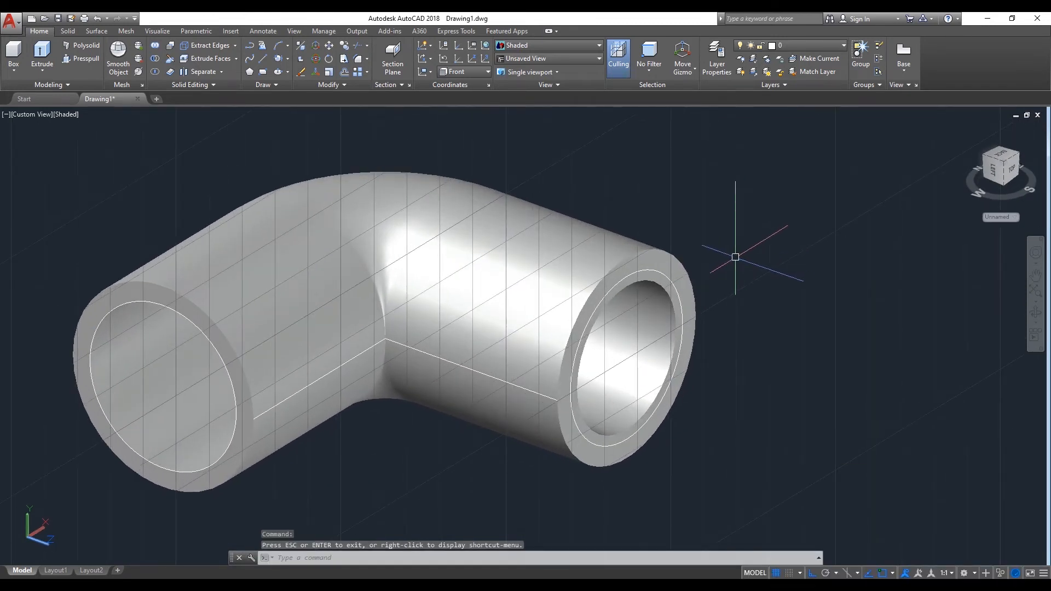
type("PRE")
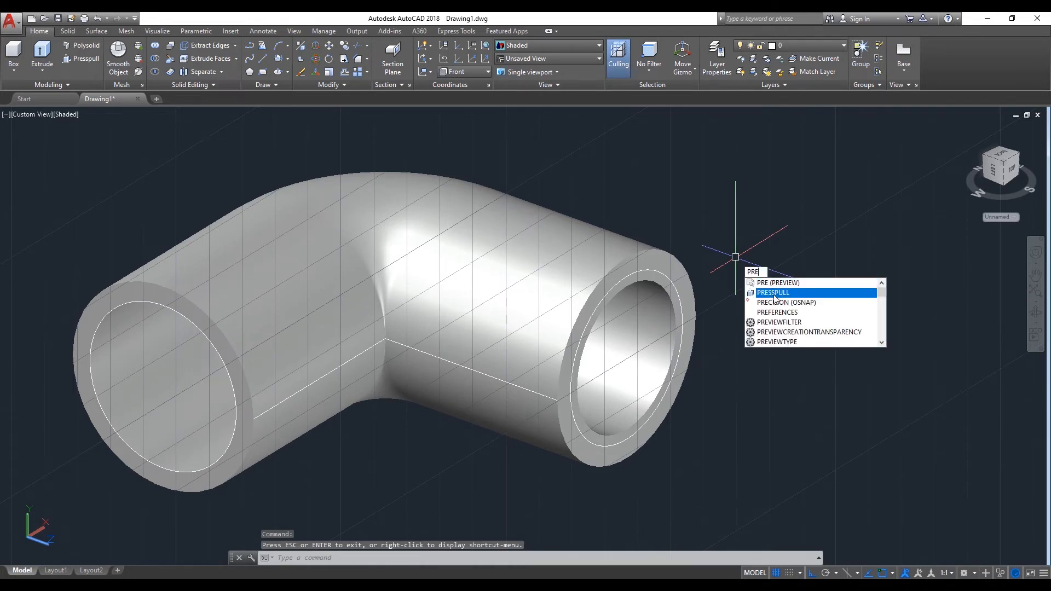
left_click(774, 293)
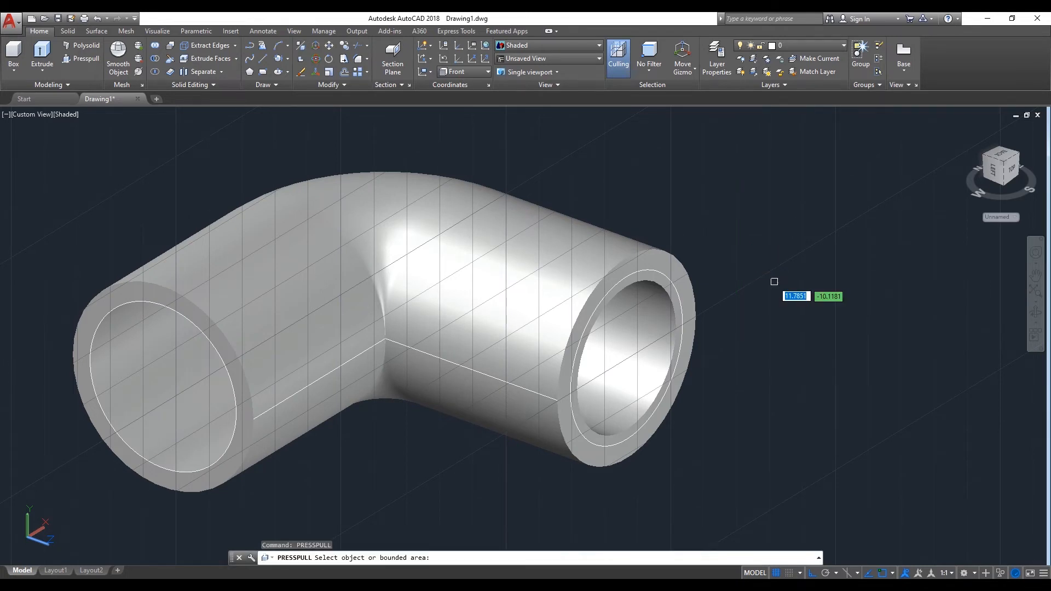
left_click(680, 307)
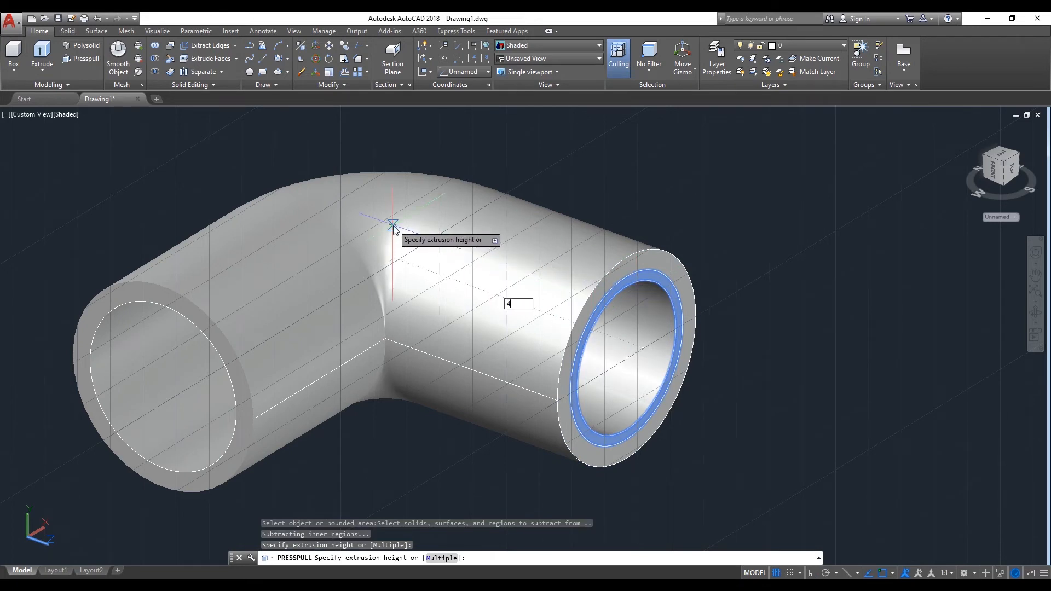
type("40")
key("Return")
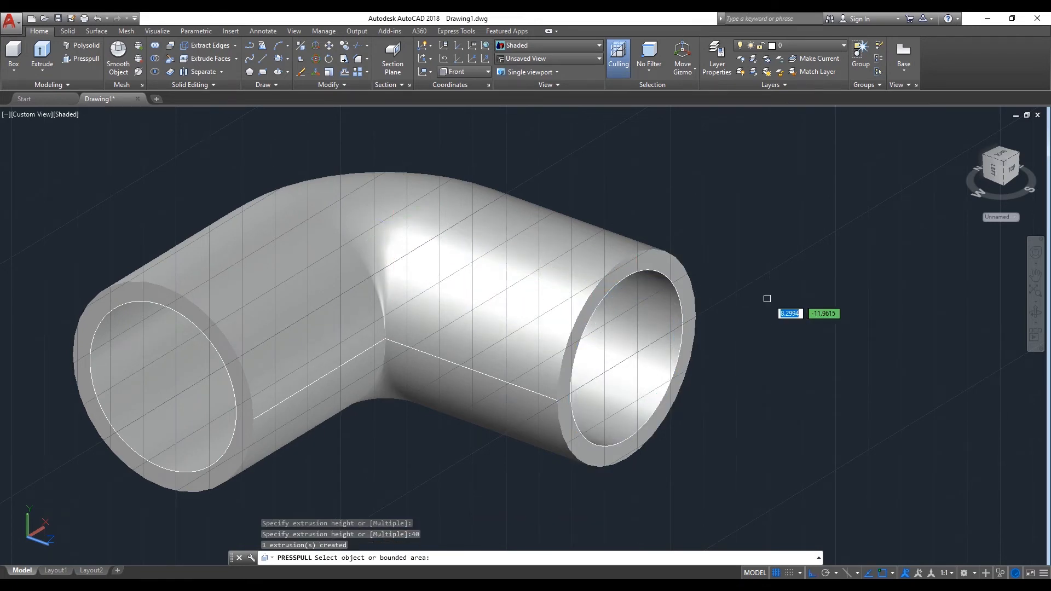
key("Return")
scroll(774, 293, "down", 3)
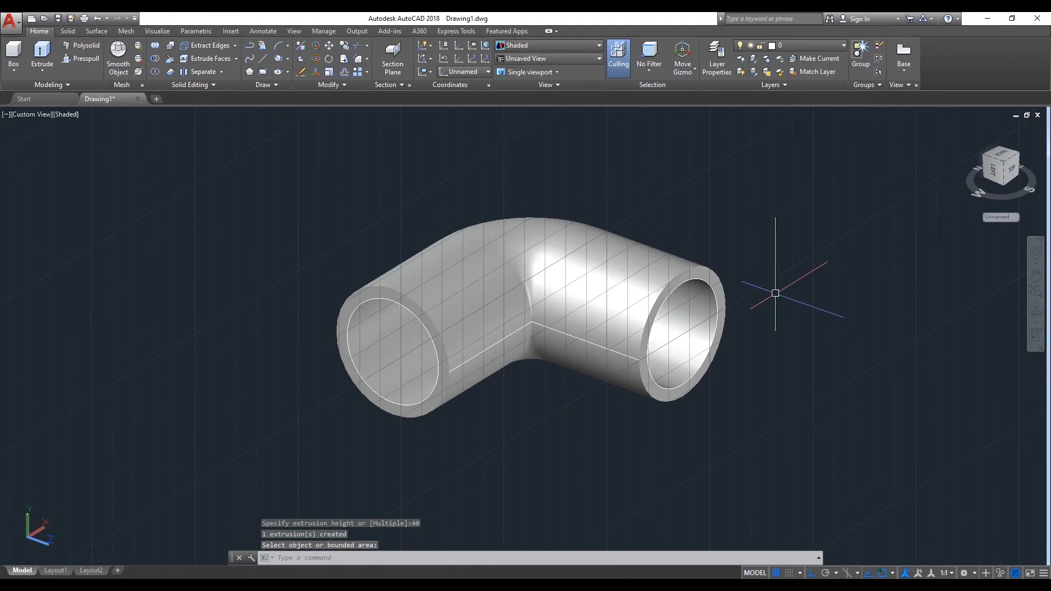
Chamfer the bore edge at the shoulder inside the right recess with both distances set to 2
scroll(775, 293, "up", 2)
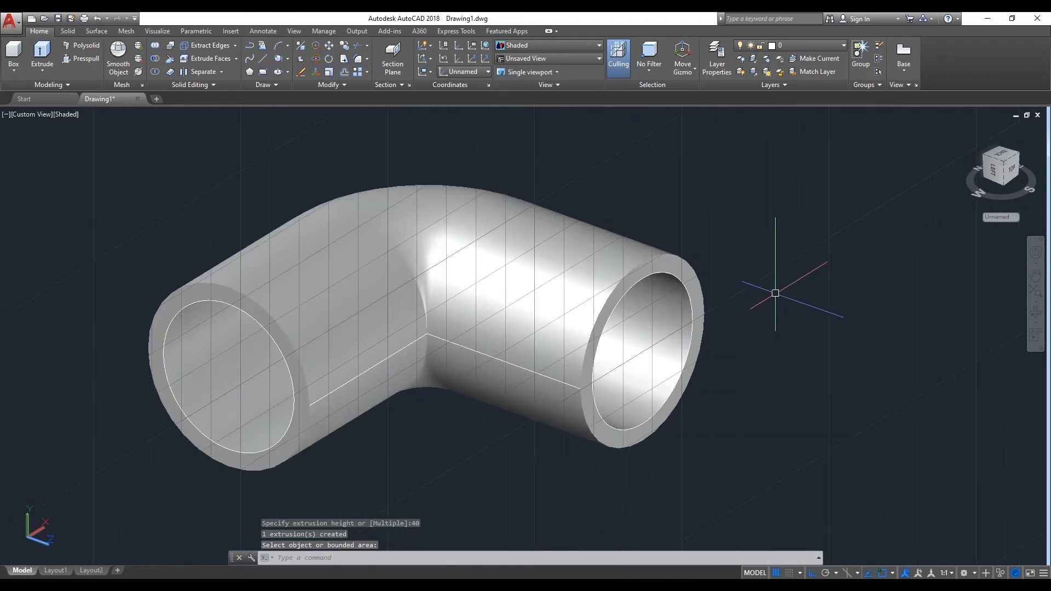
left_click(1036, 312)
left_click_drag(919, 322, 722, 308)
scroll(658, 310, "up", 2)
right_click(797, 213)
left_click(805, 216)
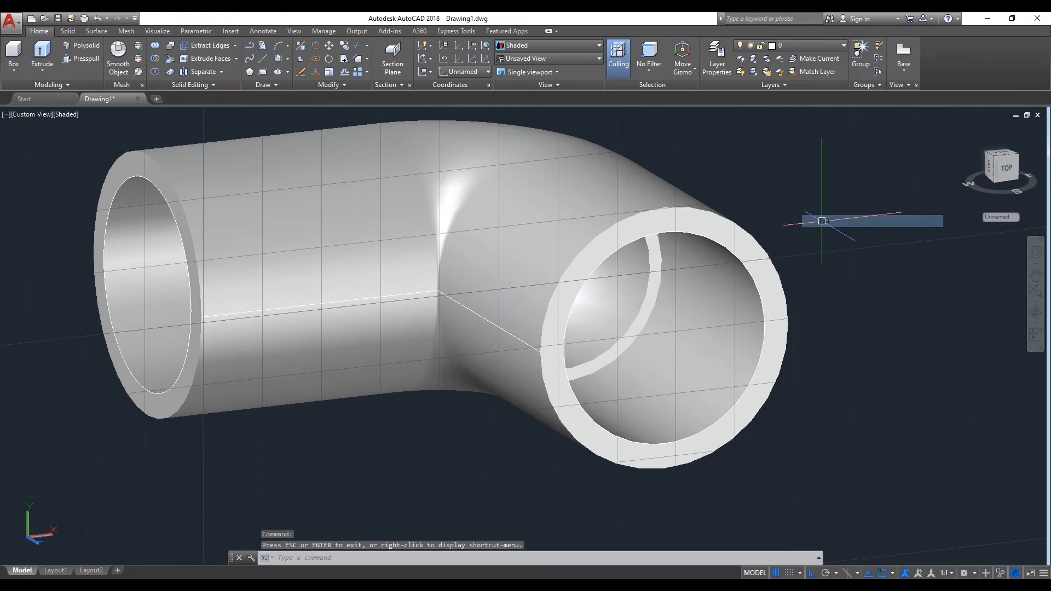
type("CHA")
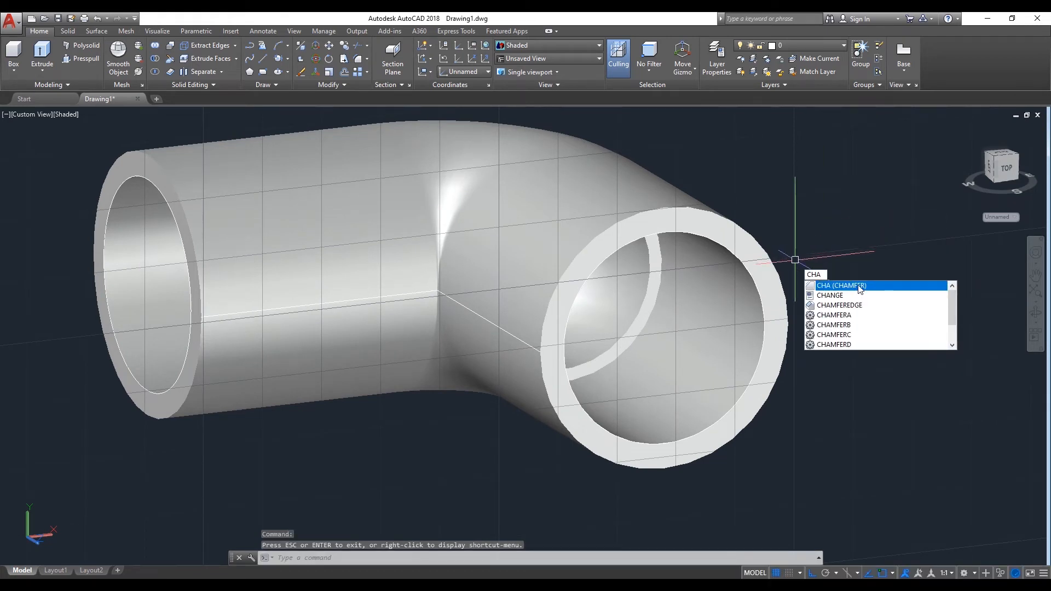
left_click(859, 287)
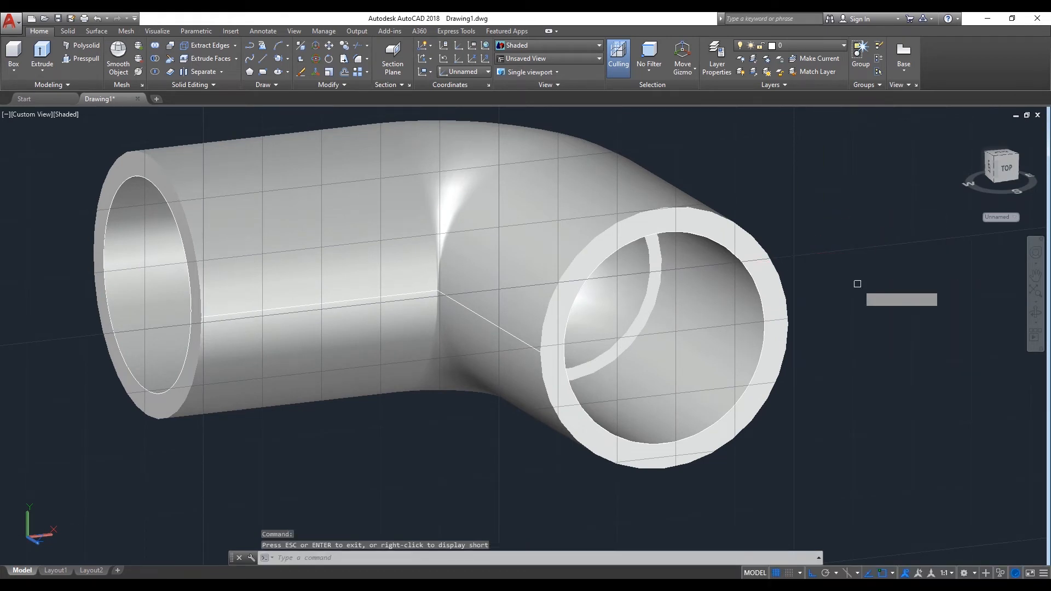
left_click(632, 318)
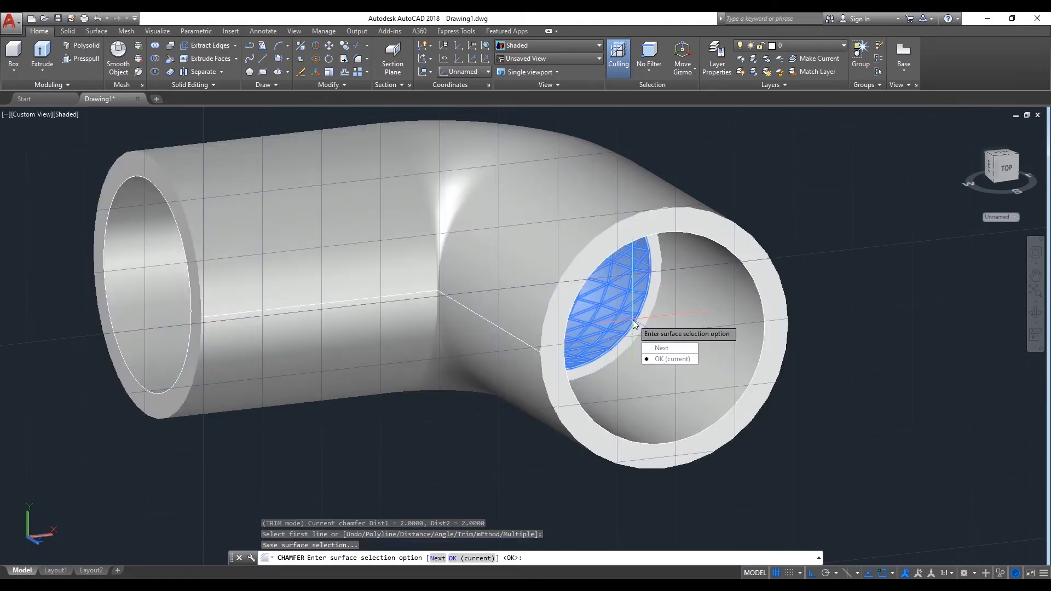
left_click(659, 359)
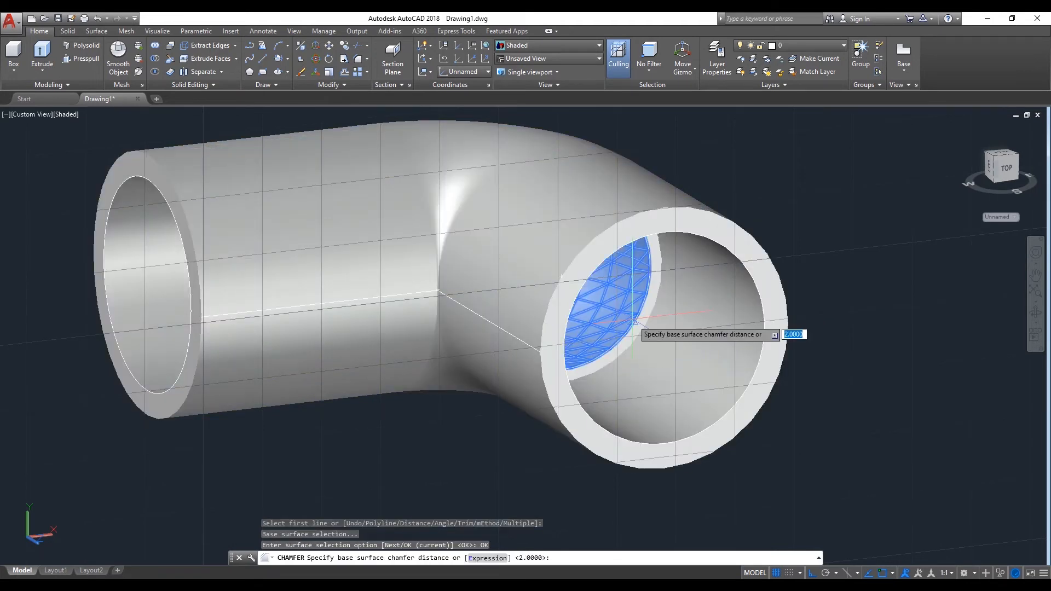
type("2")
key("Return")
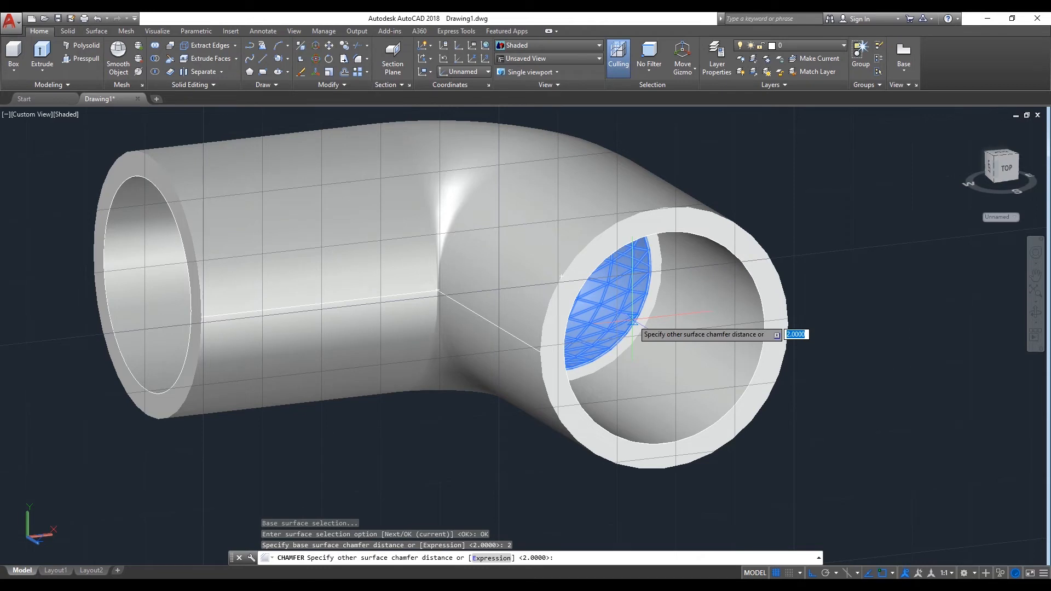
type("2")
key("Return")
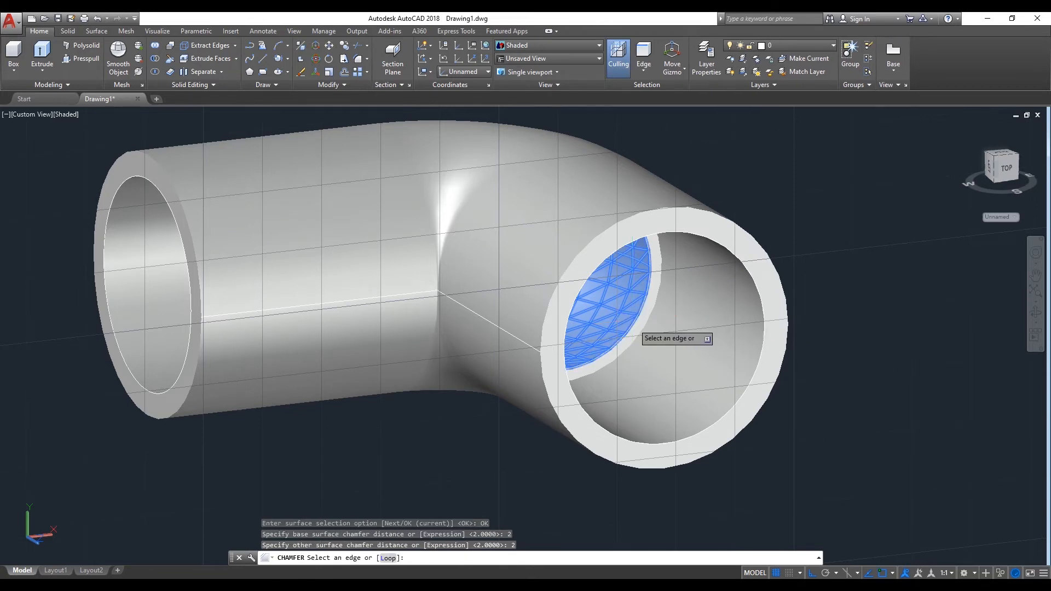
left_click(635, 324)
key("Return")
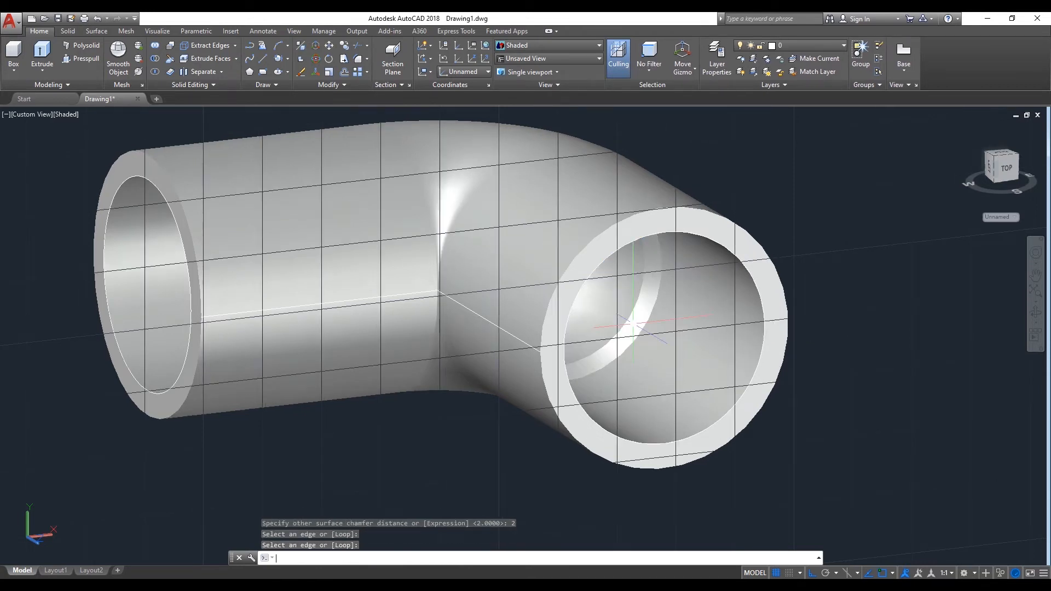
Orbit around the pipe bend to examine its two recessed ends
left_click(665, 333)
middle_click_drag(664, 334, 717, 361, "shift")
key("Return")
scroll(640, 287, "down", 4)
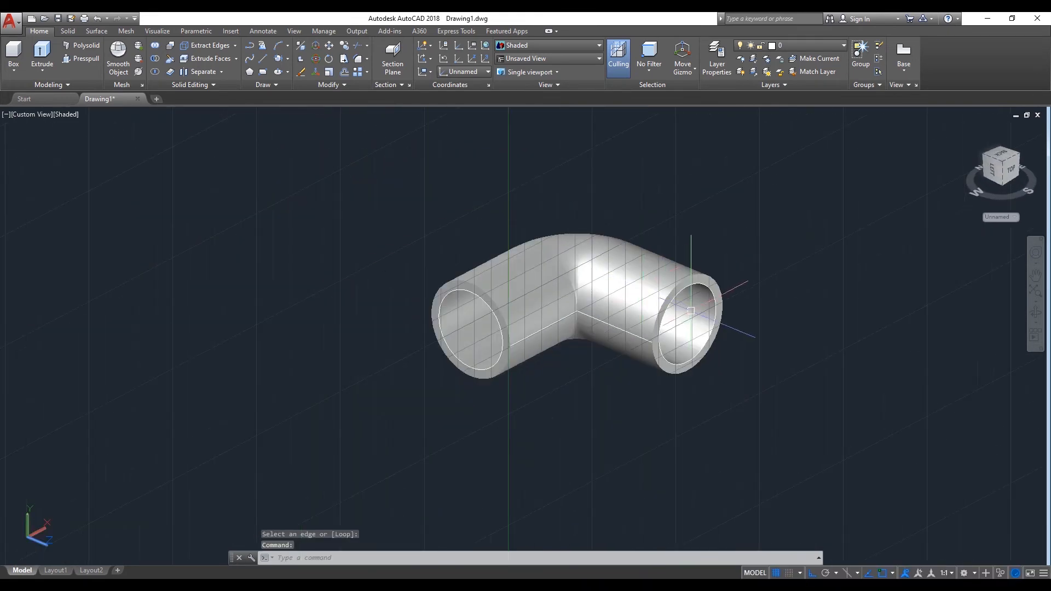
middle_click_drag(691, 310, 652, 319, "shift")
scroll(653, 317, "up", 5)
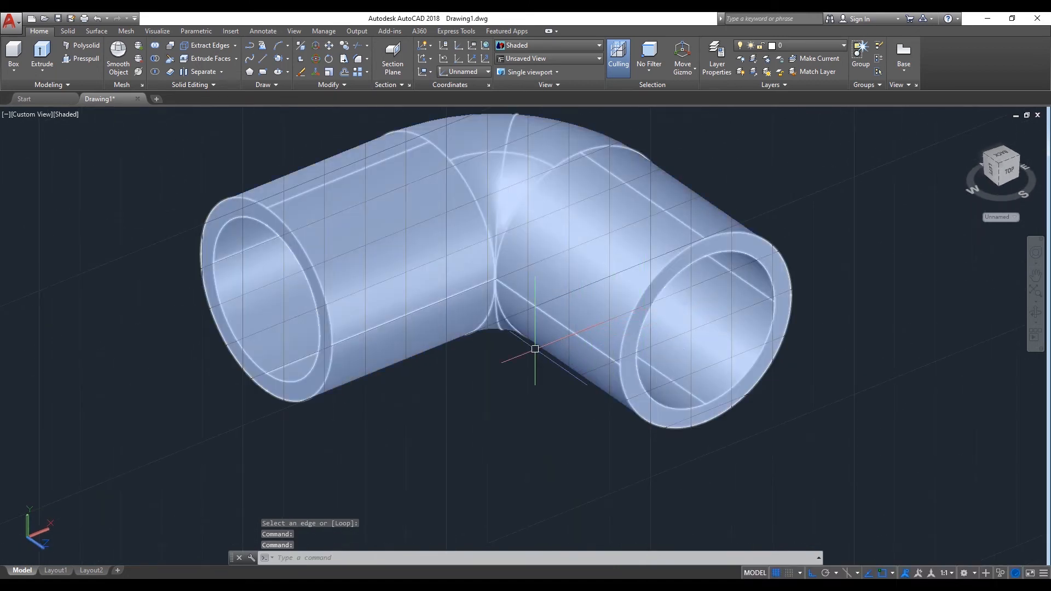
scroll(482, 373, "down", 2)
Move the pipe bend solid away from the leftover construction circles and path polyline
type("m")
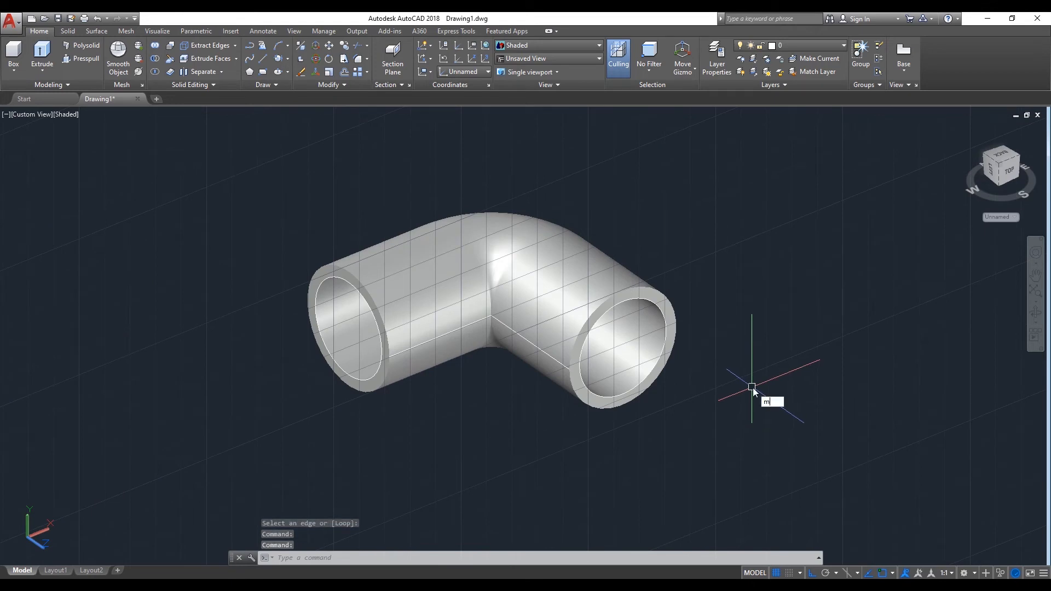
key("Return")
left_click(607, 296)
key("Return")
left_click(701, 402)
left_click(788, 366)
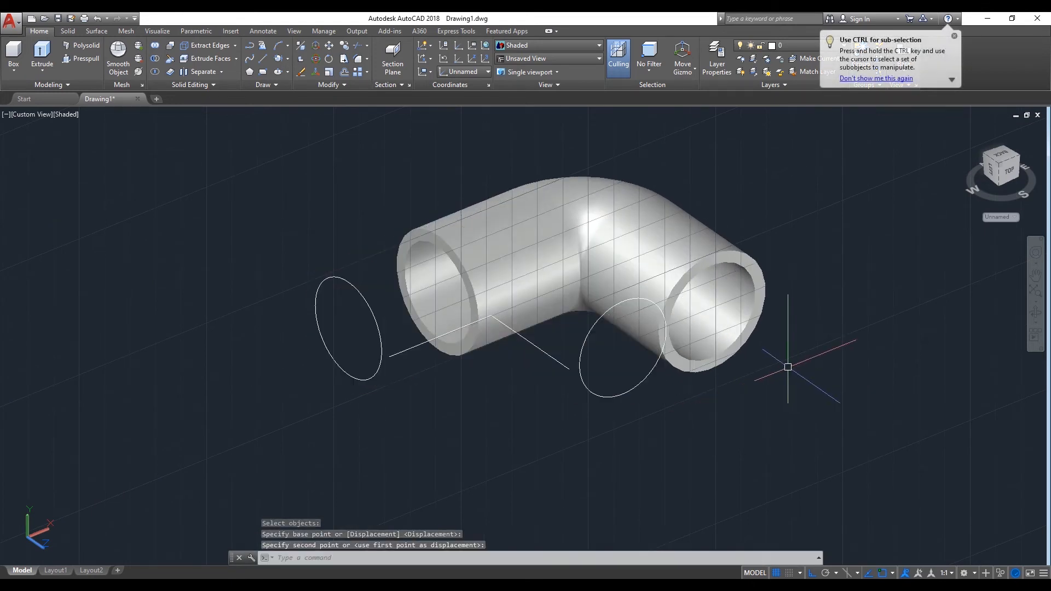
Erase the two leftover circles and the path polyline beside the pipe bend
type("E")
key("Return")
left_click(609, 361)
left_click(541, 380)
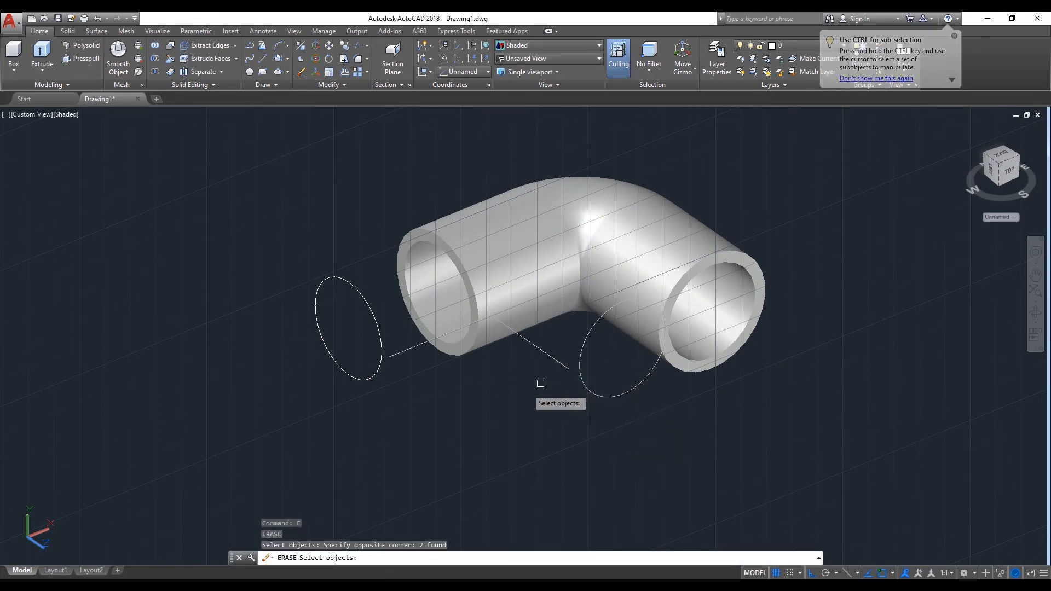
left_click(372, 376)
key("Return")
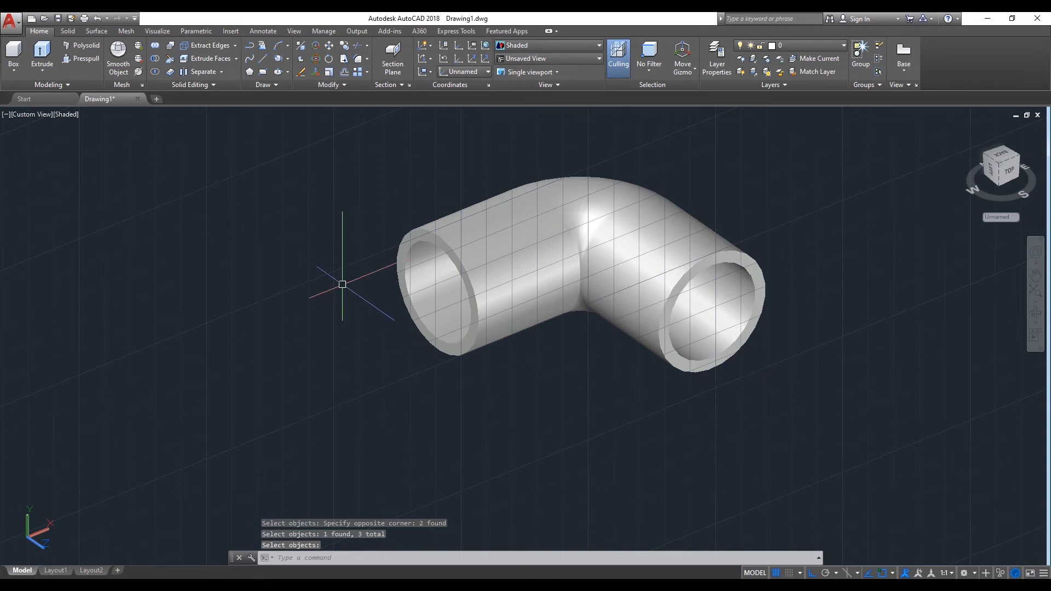
Set the UCS to the Top orientation
left_click(476, 71)
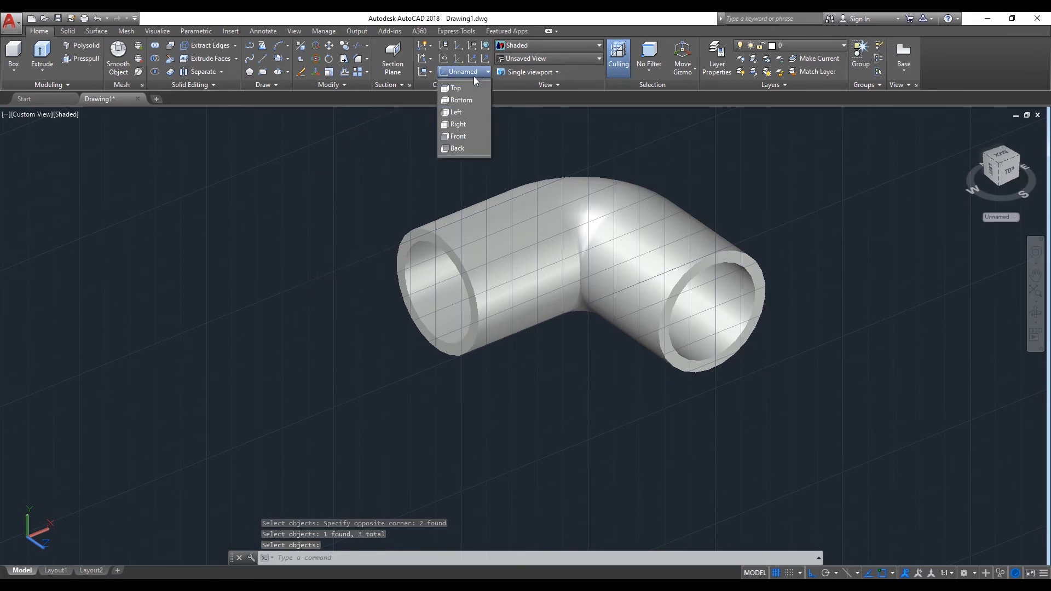
left_click(474, 87)
scroll(621, 253, "up", 3)
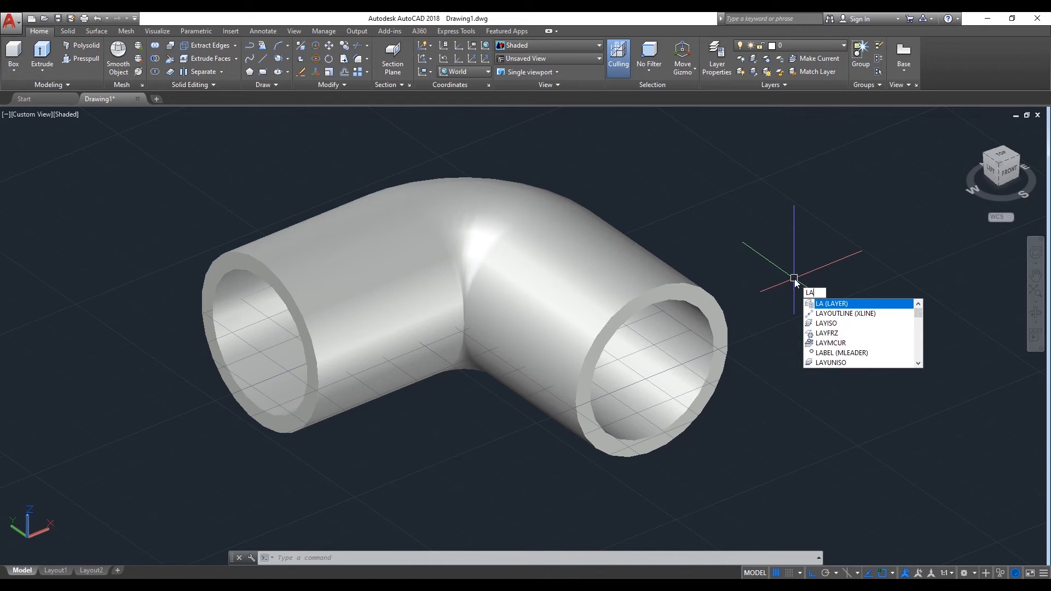
Create a new layer with the default name and set its color to cyan
left_click(832, 304)
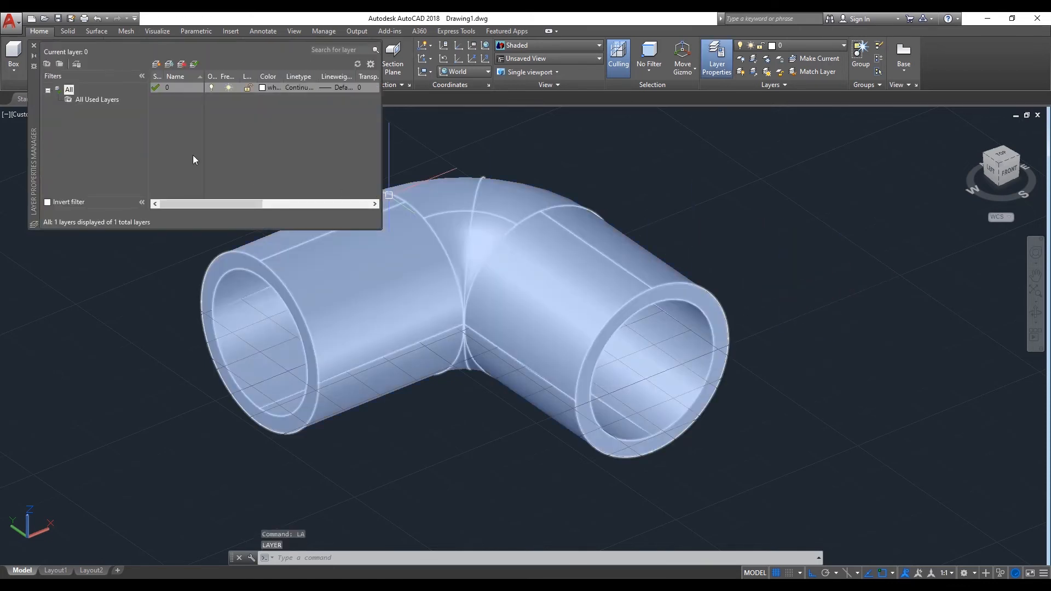
left_click(156, 65)
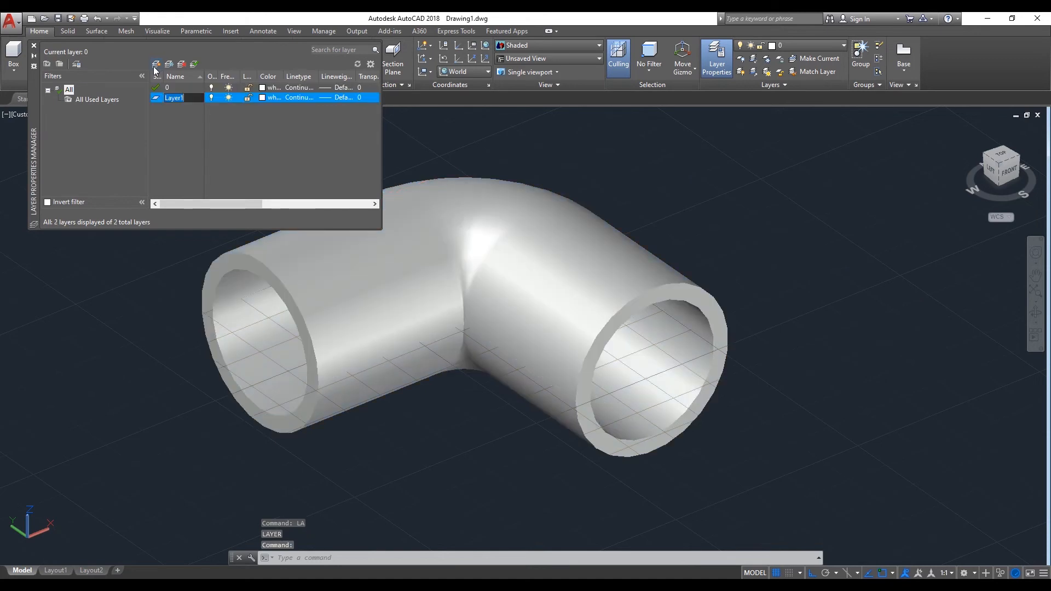
left_click(262, 98)
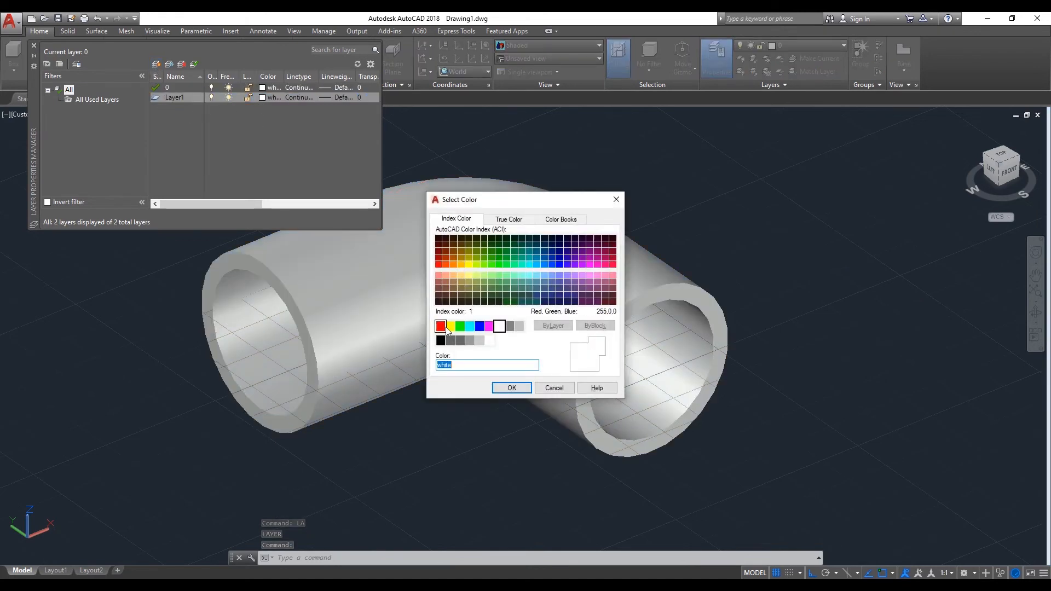
left_click(470, 327)
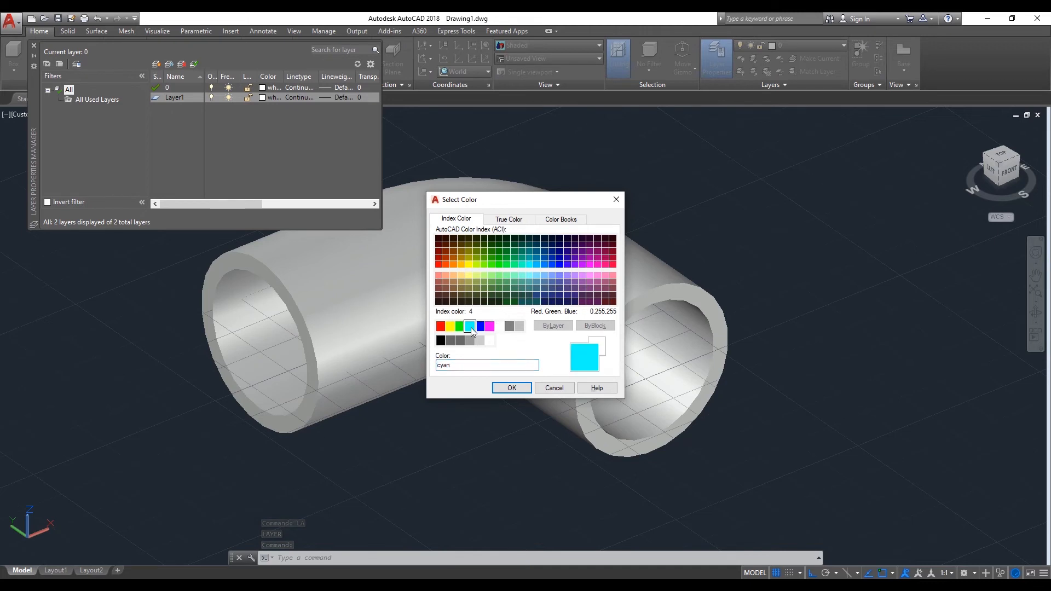
left_click(512, 388)
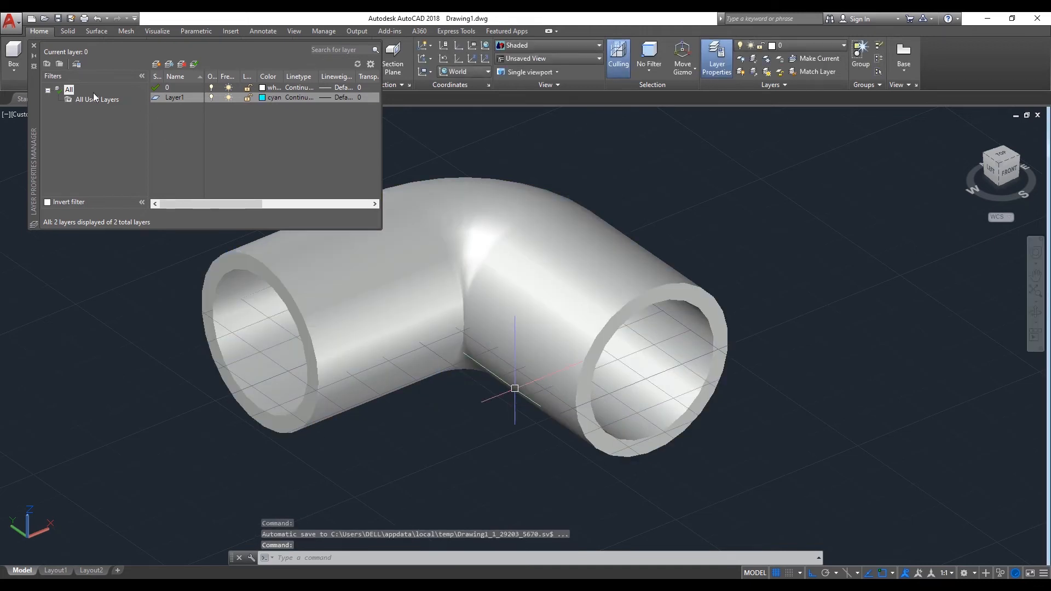
left_click(34, 48)
Assign the pipe bend solid to the cyan Layer1
left_click(480, 249)
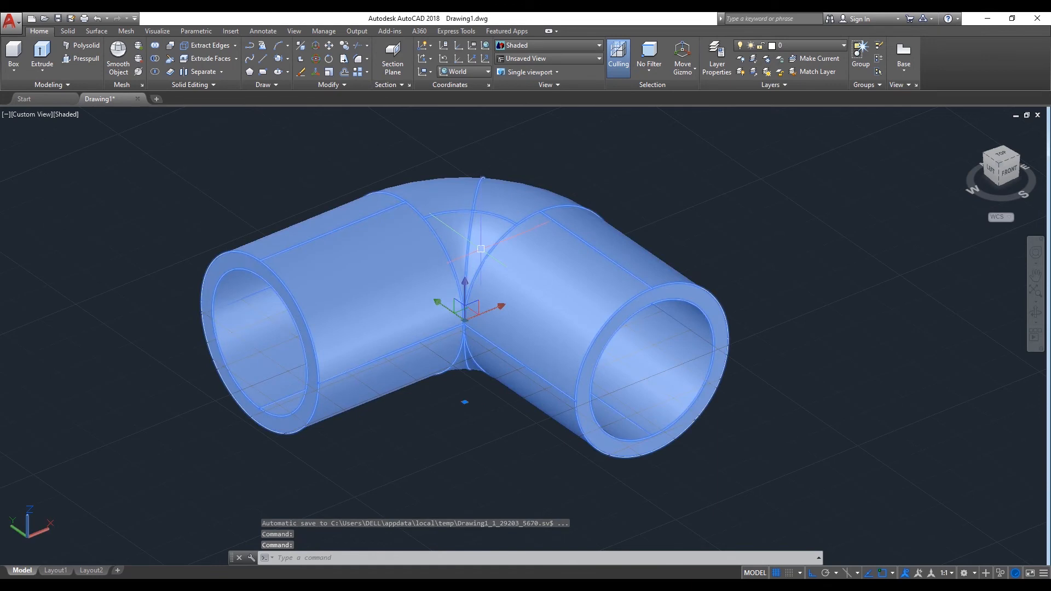
left_click(816, 48)
left_click(784, 71)
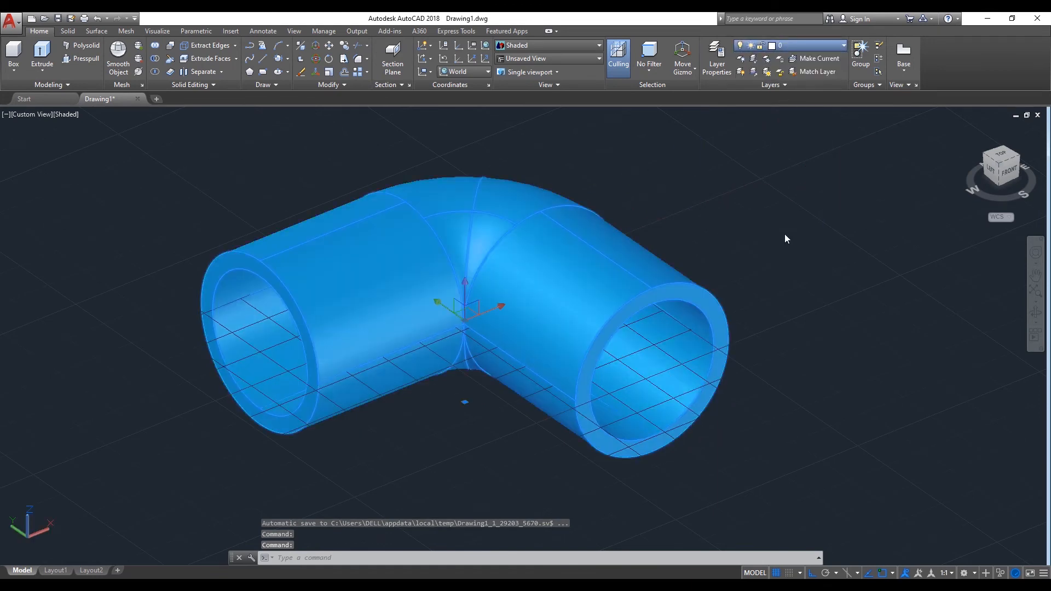
key("Escape")
Copy the cyan pipe bend about 47 units along the X axis with Ortho on
scroll(748, 274, "down", 2)
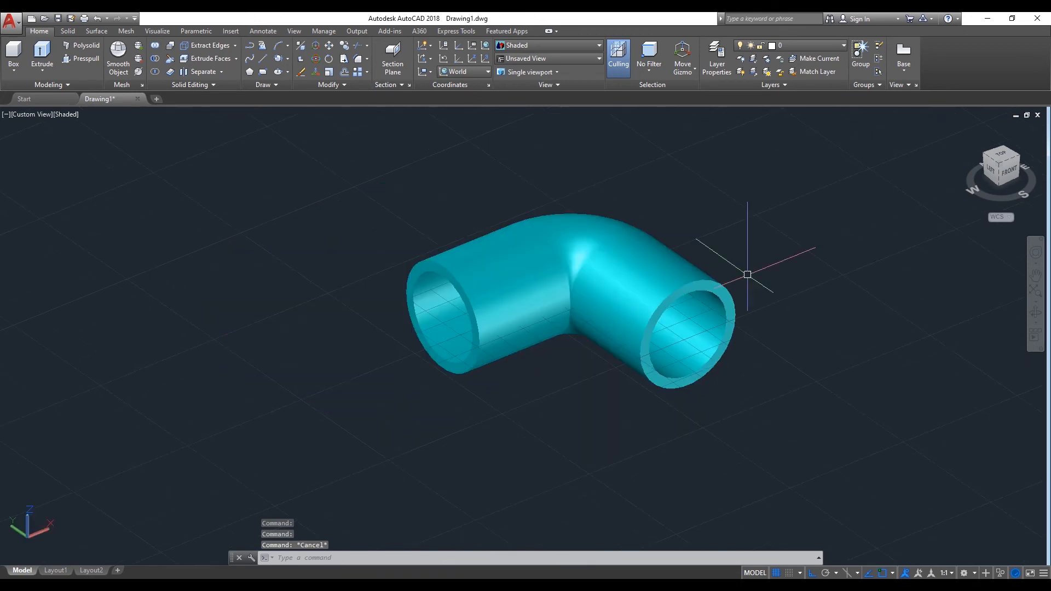
scroll(755, 273, "up", 2)
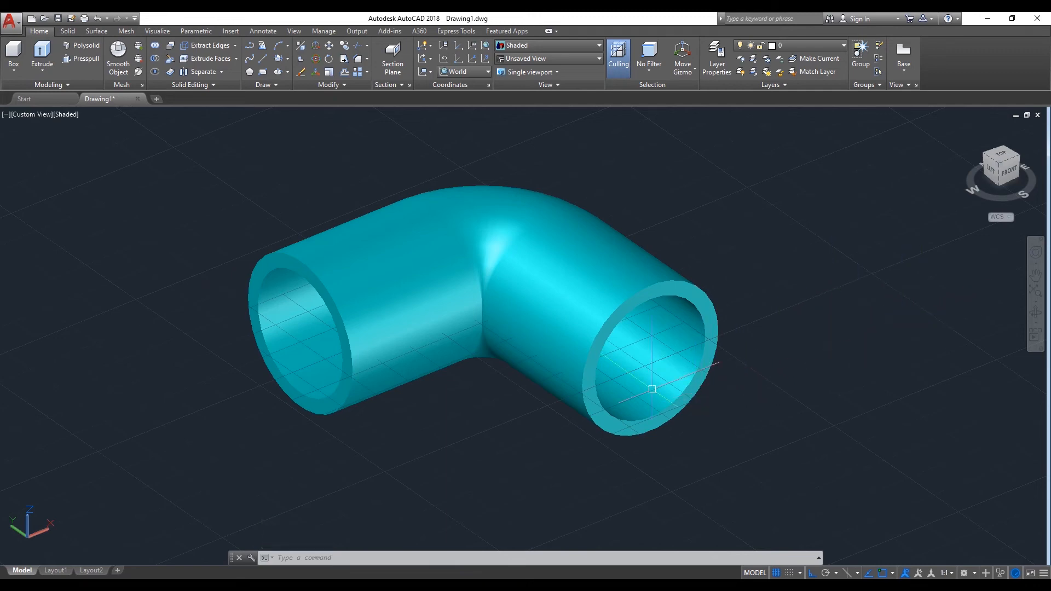
middle_click_drag(651, 388, 618, 361, "shift")
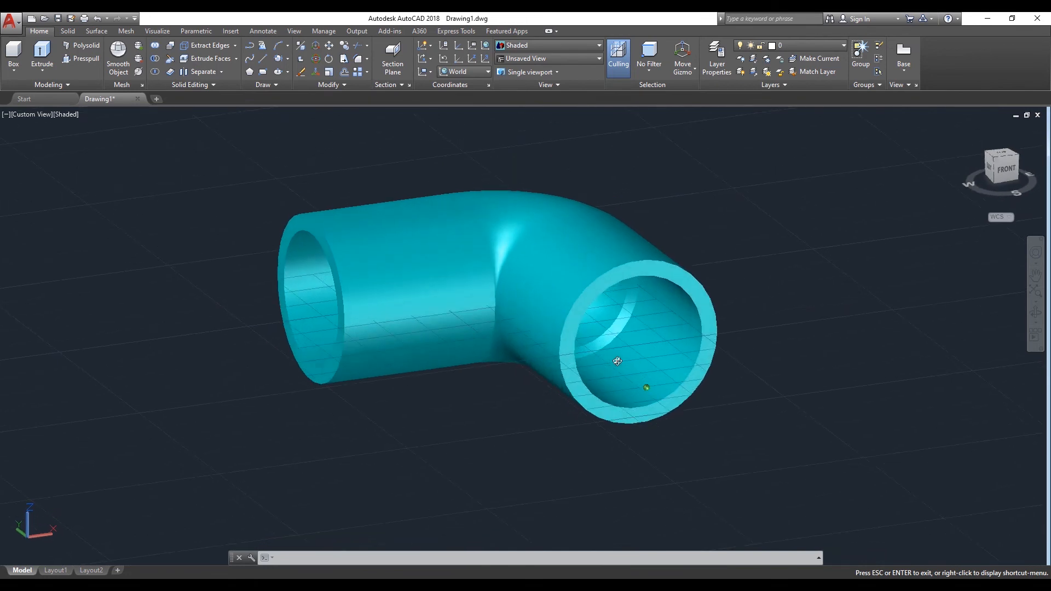
middle_click_drag(707, 326, 650, 362)
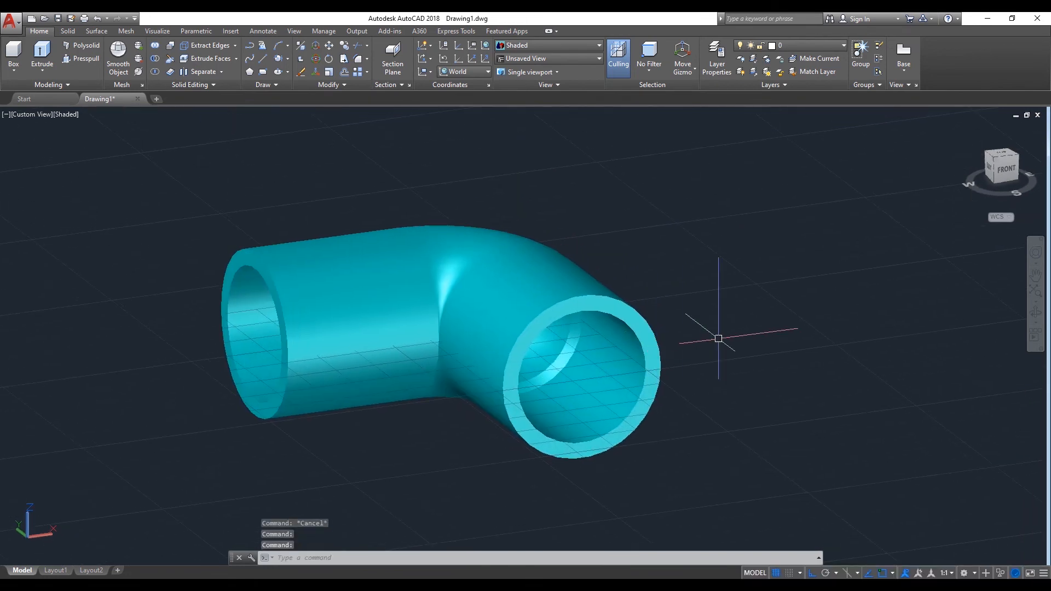
type("co")
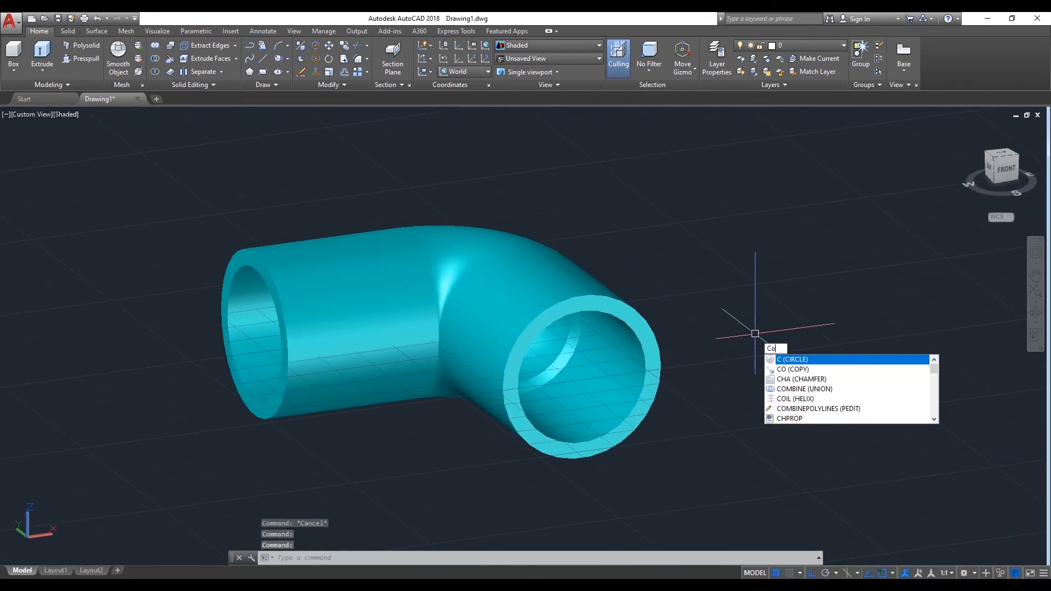
key("Return")
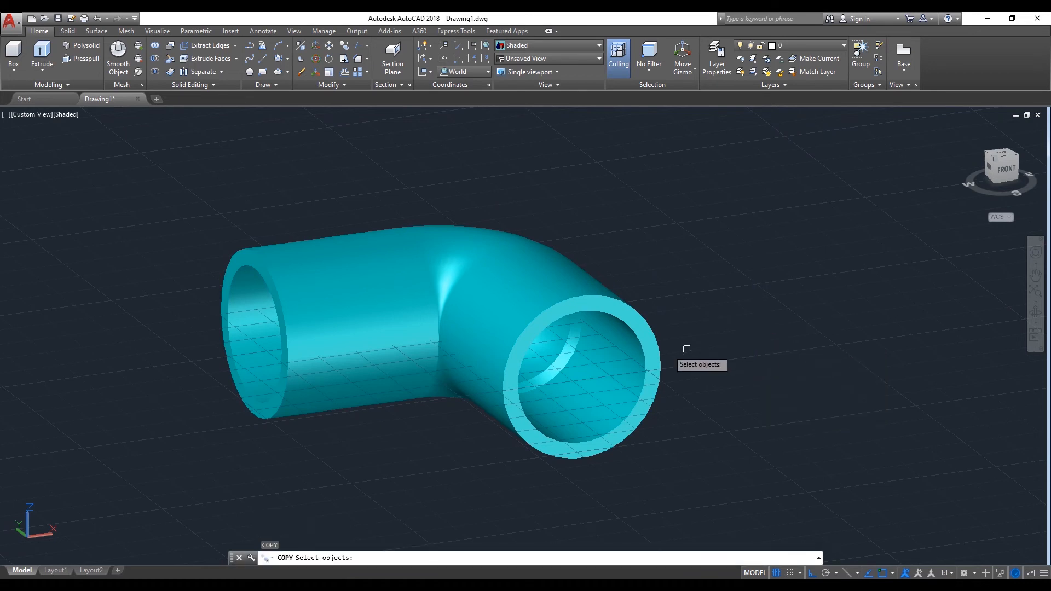
left_click(654, 351)
key("Return")
left_click(695, 437)
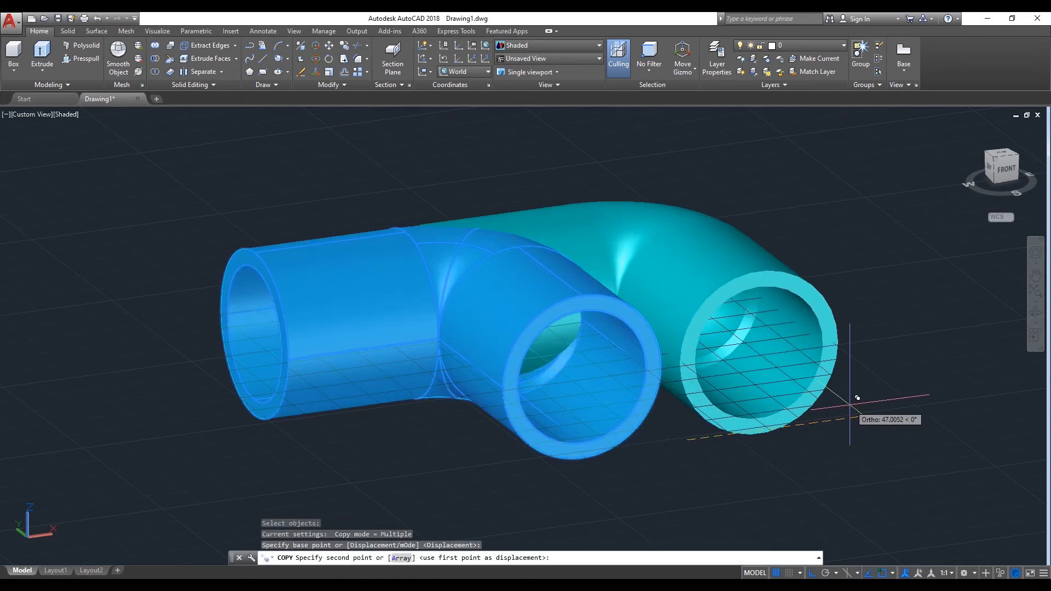
left_click(851, 404)
key("Return")
Switch to the Top view with both overlapping pipe bends in sight
middle_click_drag(850, 411, 805, 446, "shift")
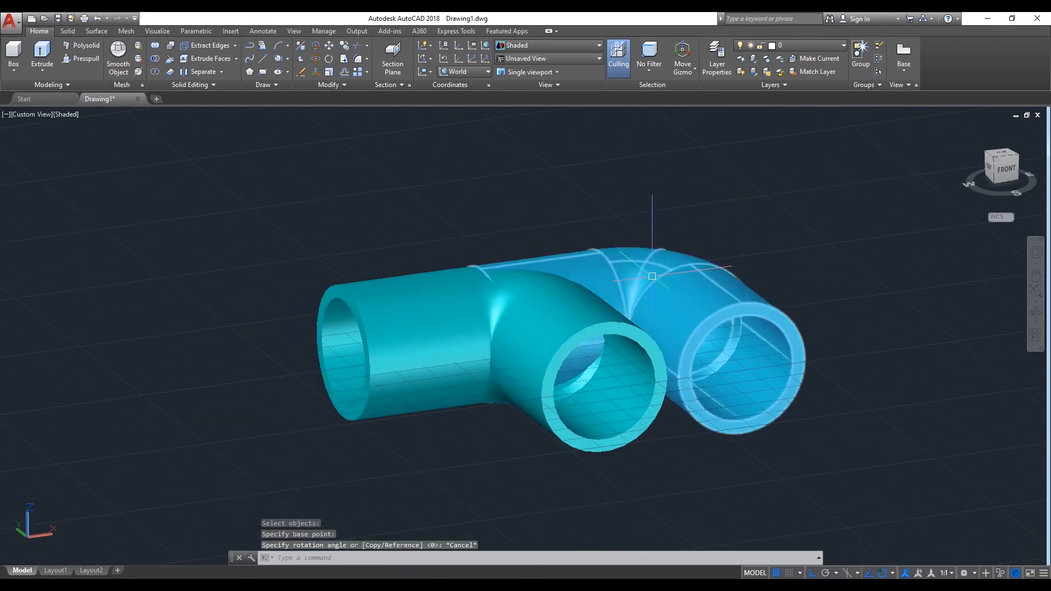
middle_click_drag(668, 254, 549, 288)
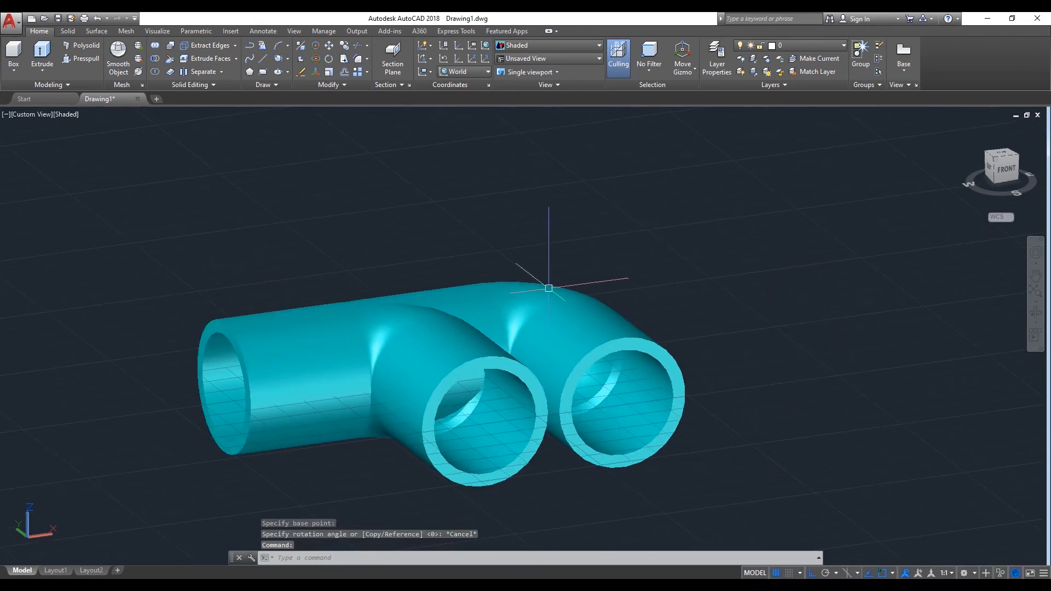
left_click(1005, 157)
middle_click_drag(856, 253, 706, 234)
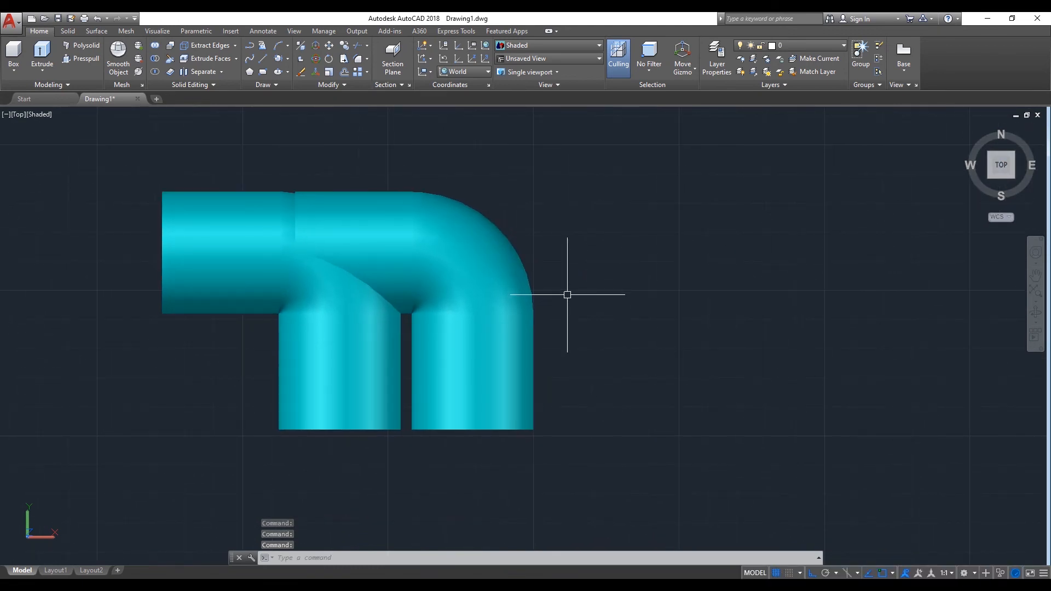
type("o")
left_click(621, 321)
key("Escape")
Rotate the copied bend 90 degrees with ROTATE3D about its Y-direction leg's centerline, so its other leg stands upright
type("r")
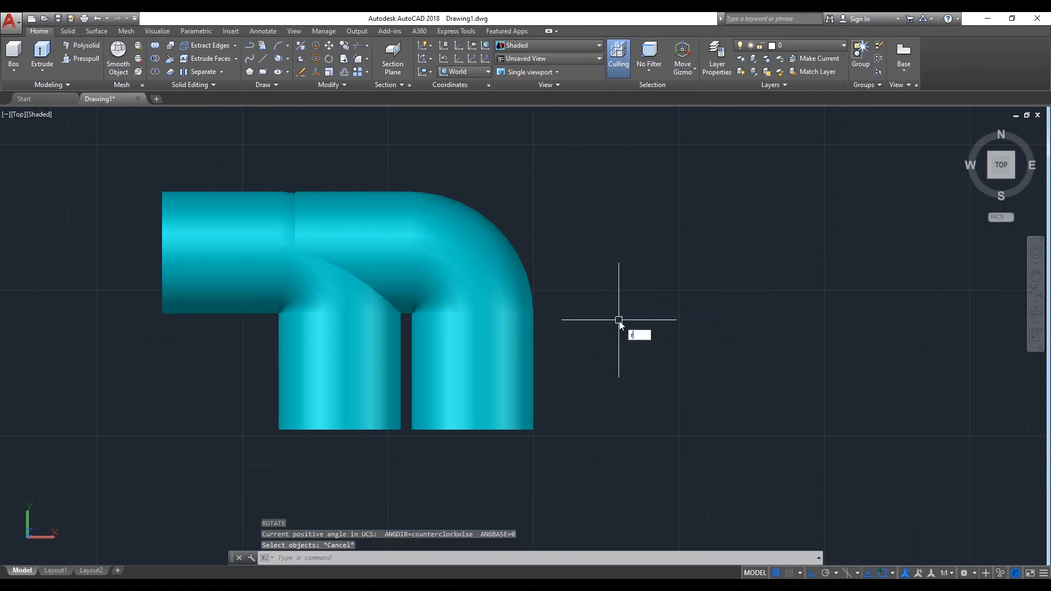
type("o")
left_click(665, 366)
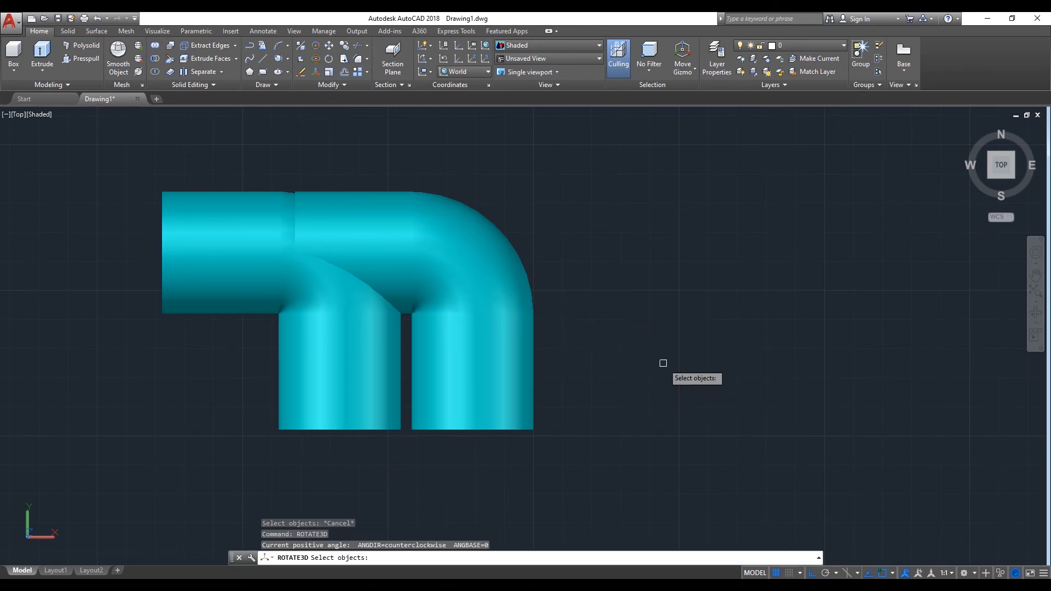
left_click(494, 400)
key("Return")
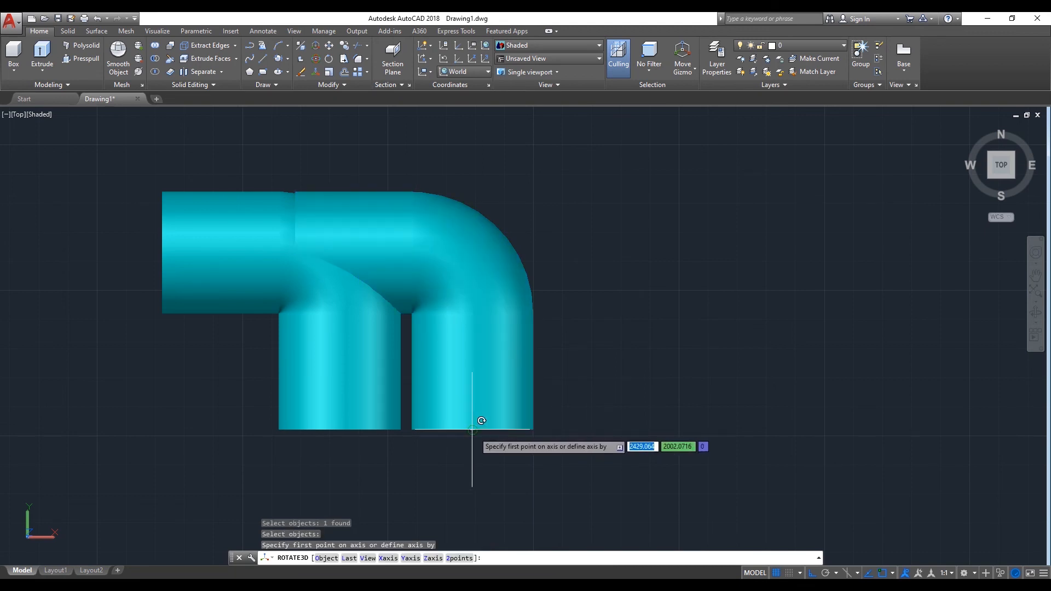
left_click(472, 430)
left_click(471, 157)
type("90")
key("Return")
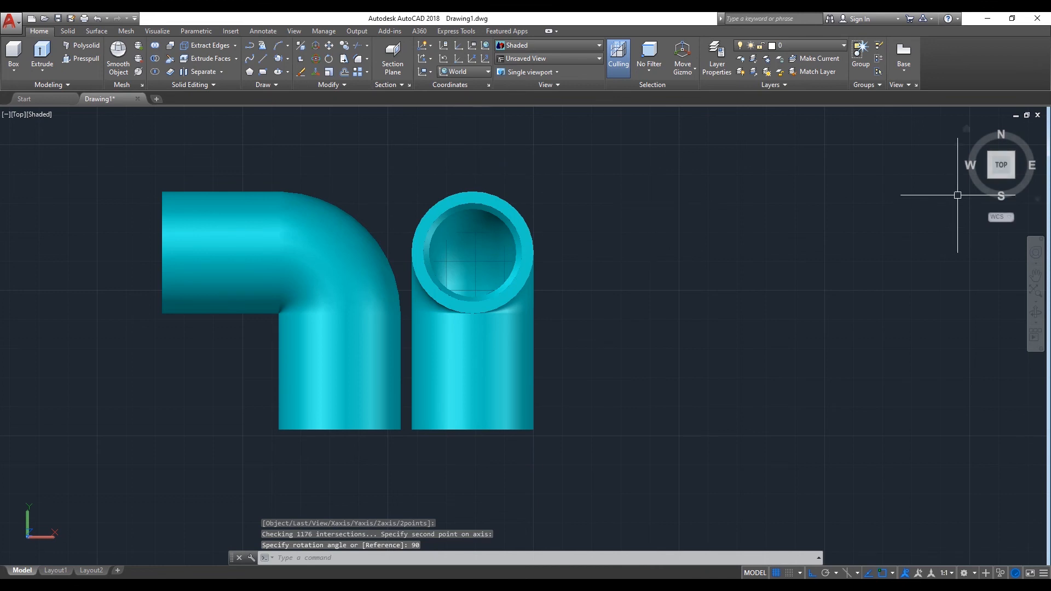
In the SW Isometric view, move the upright bend slightly away from the flat bend along the X axis
left_click(990, 178)
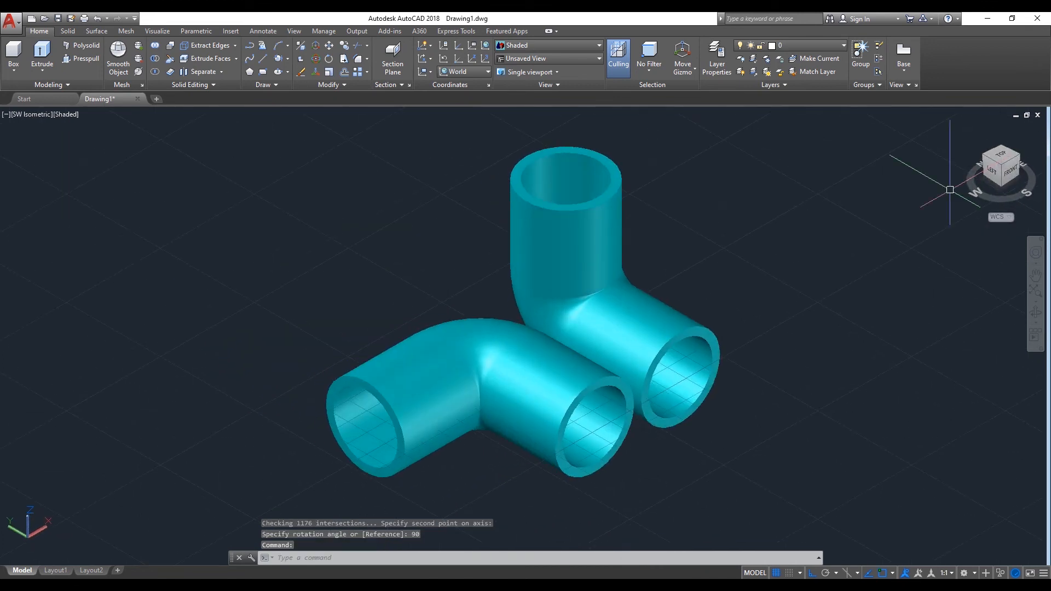
middle_click_drag(826, 312, 742, 268)
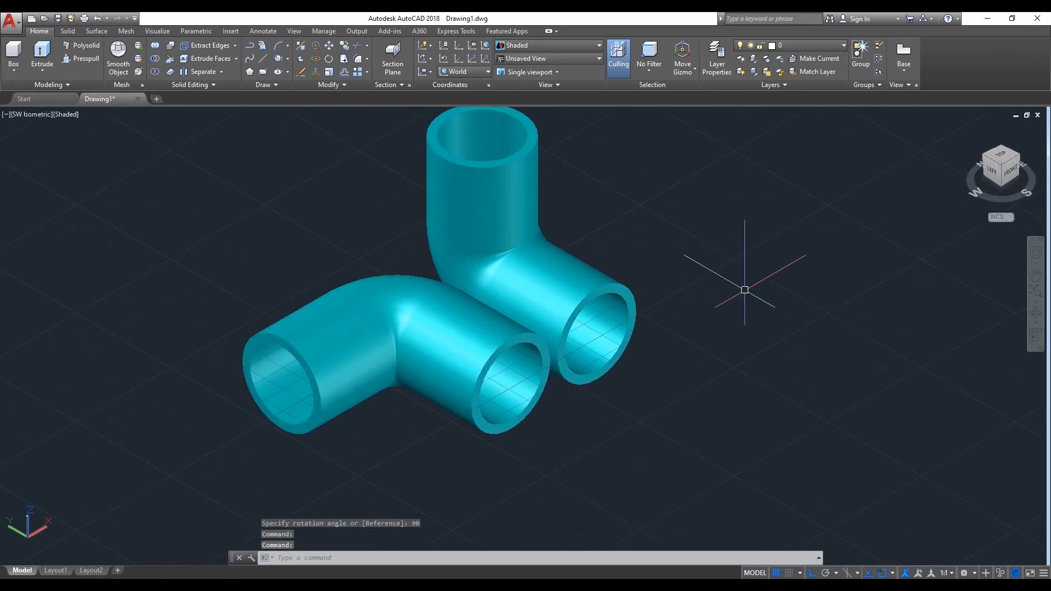
key("Return")
left_click(628, 305)
key("Return")
left_click(681, 390)
left_click(694, 381)
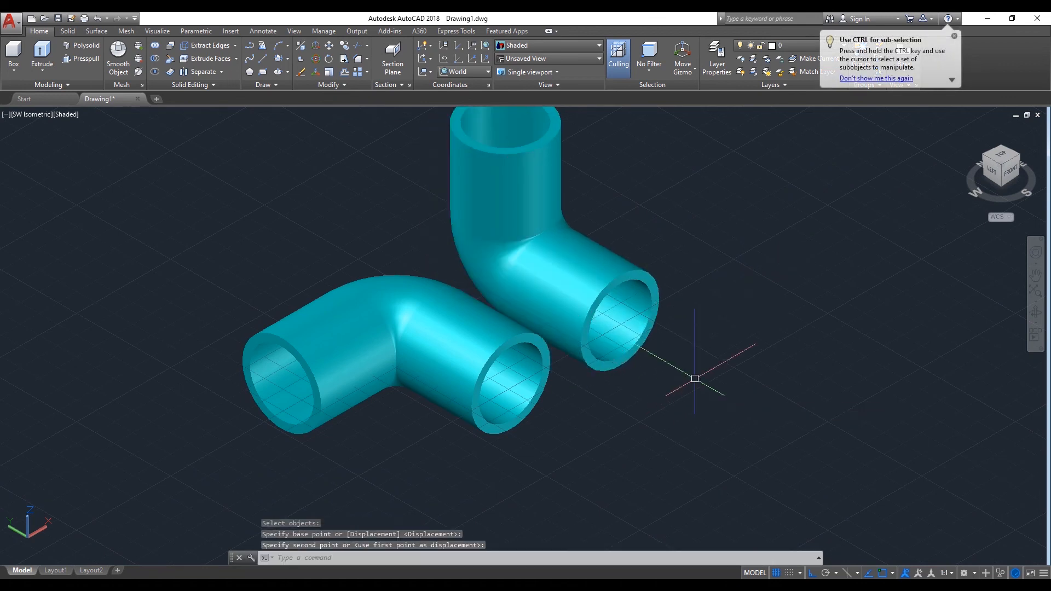
Zoom and orbit around the flat and upright pipe bends to examine their spacing and open ends
scroll(694, 379, "down", 2)
scroll(696, 384, "up", 1)
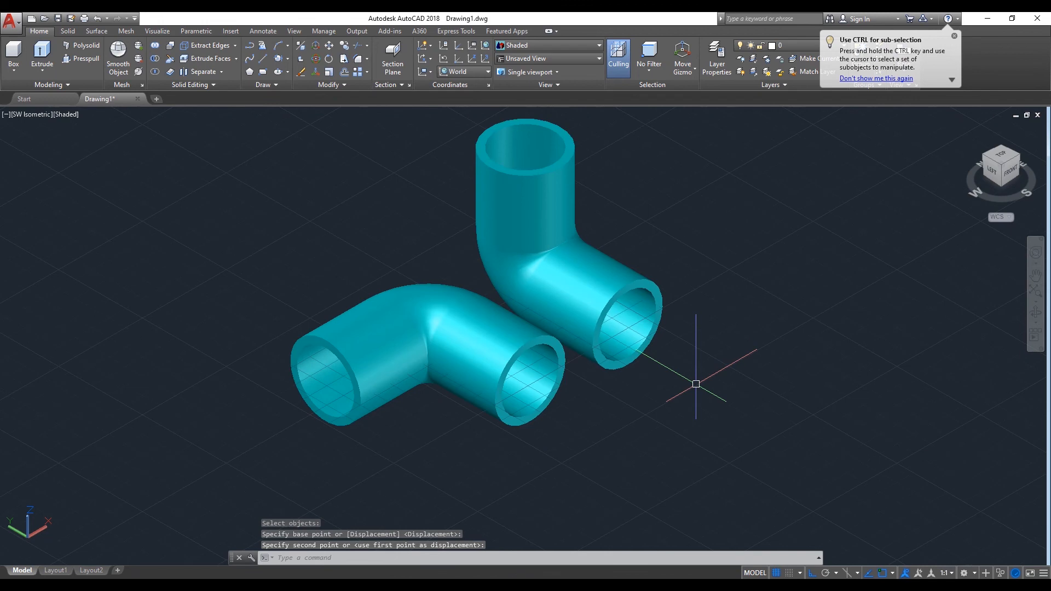
middle_click_drag(699, 385, 746, 422, "shift")
scroll(648, 407, "up", 2)
scroll(648, 407, "up", 2)
scroll(666, 403, "down", 3)
middle_click_drag(664, 401, 762, 385)
scroll(704, 398, "up", 2)
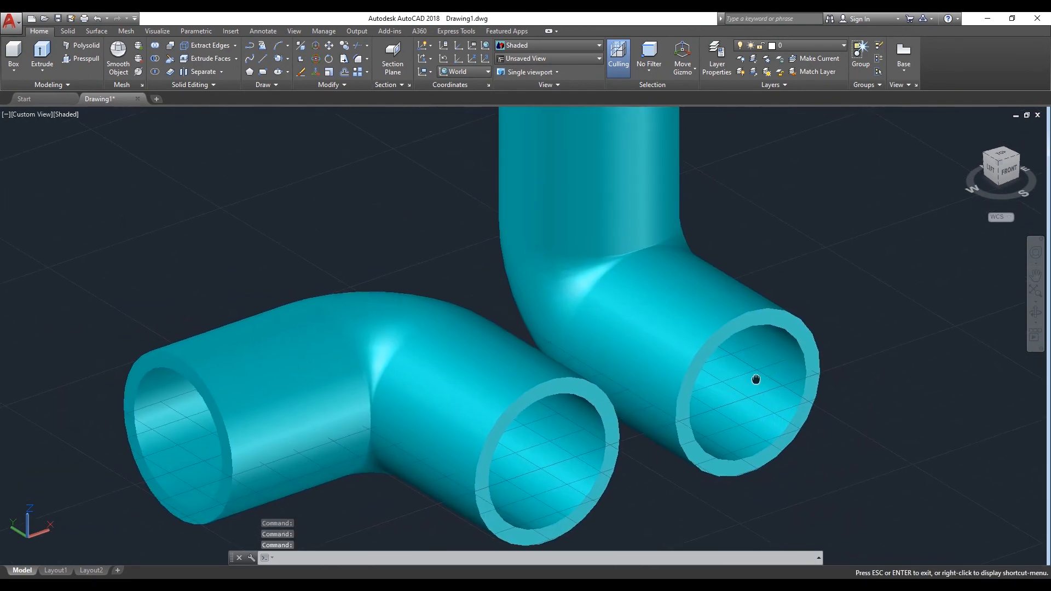
Move the upright bend about 13 units farther from the flat bend along the X axis
middle_click_drag(940, 357, 902, 370)
key("Return")
left_click(776, 361)
key("Return")
left_click(805, 478)
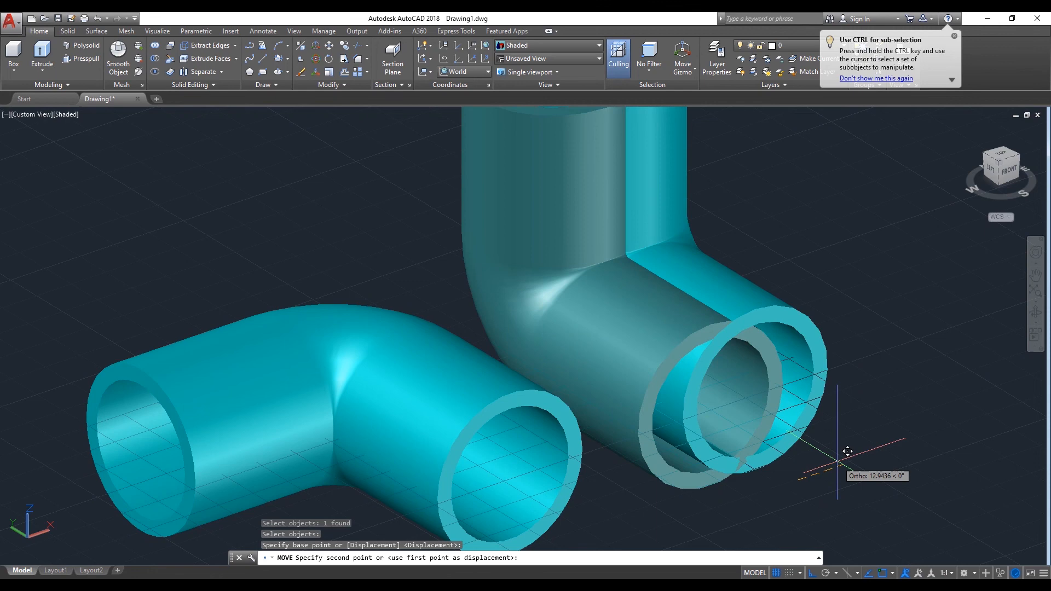
left_click(837, 462)
Orbit to a lower front angle to examine the recessed interiors of both pipe bends
scroll(685, 474, "down", 2)
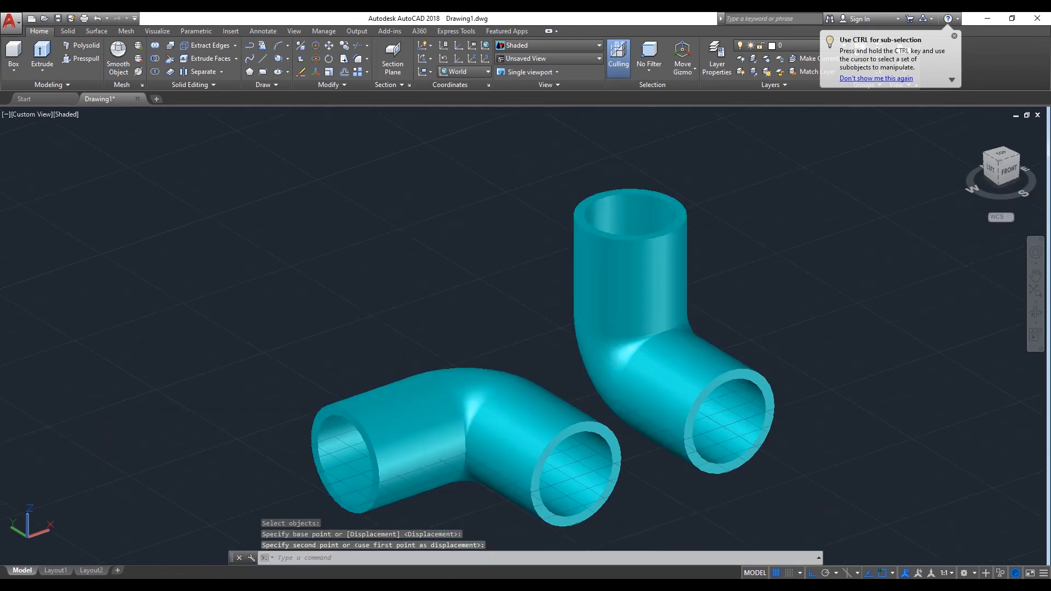
scroll(682, 473, "up", 2)
middle_click_drag(664, 432, 685, 406)
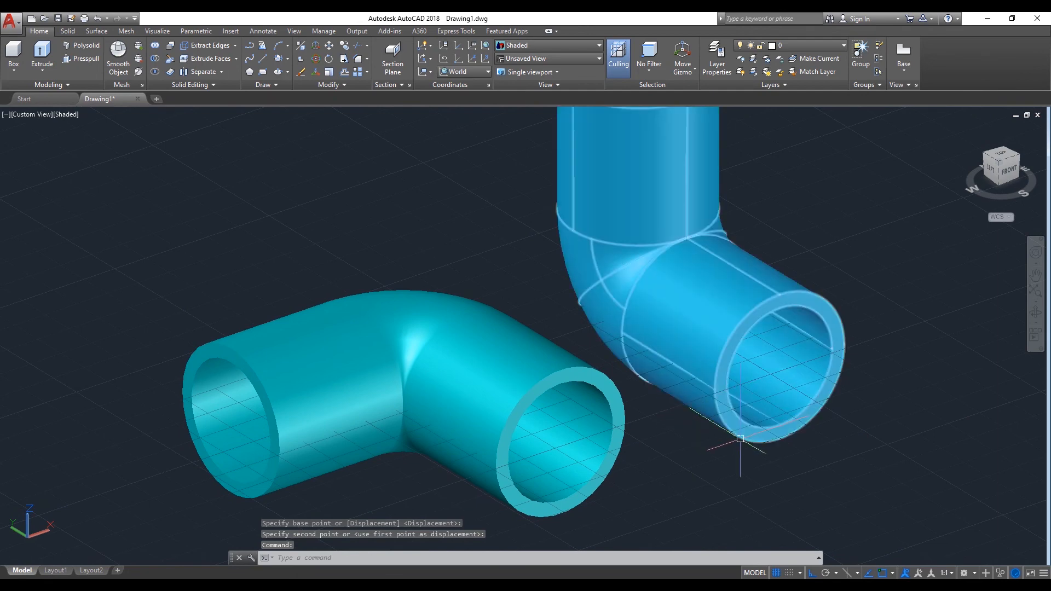
middle_click_drag(752, 438, 738, 419, "shift")
middle_click_drag(668, 430, 652, 460)
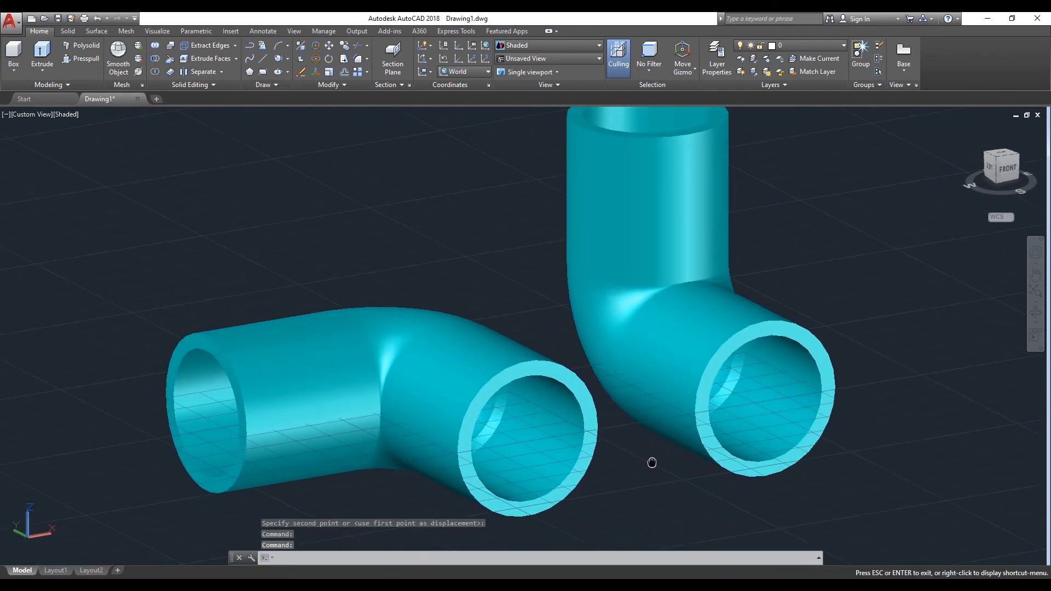